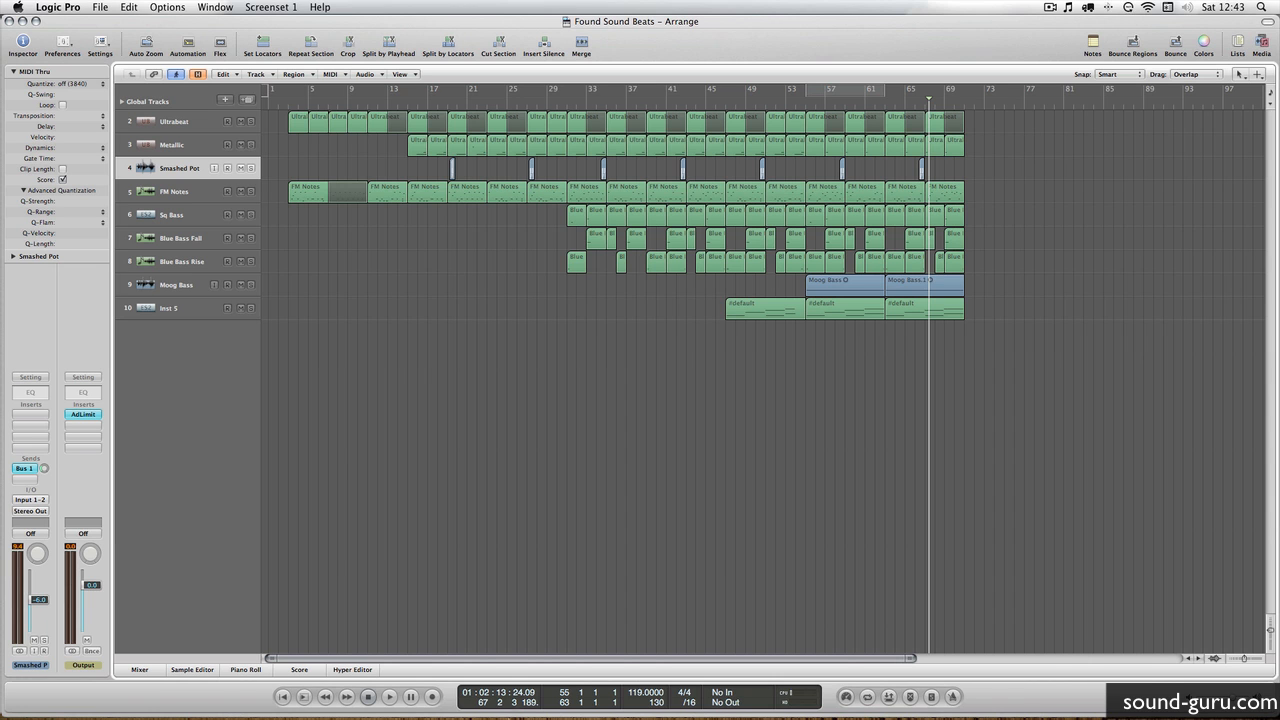
# Step: Switch to Firefox and look over the Freesound Project home page
pyautogui.click(378, 686)
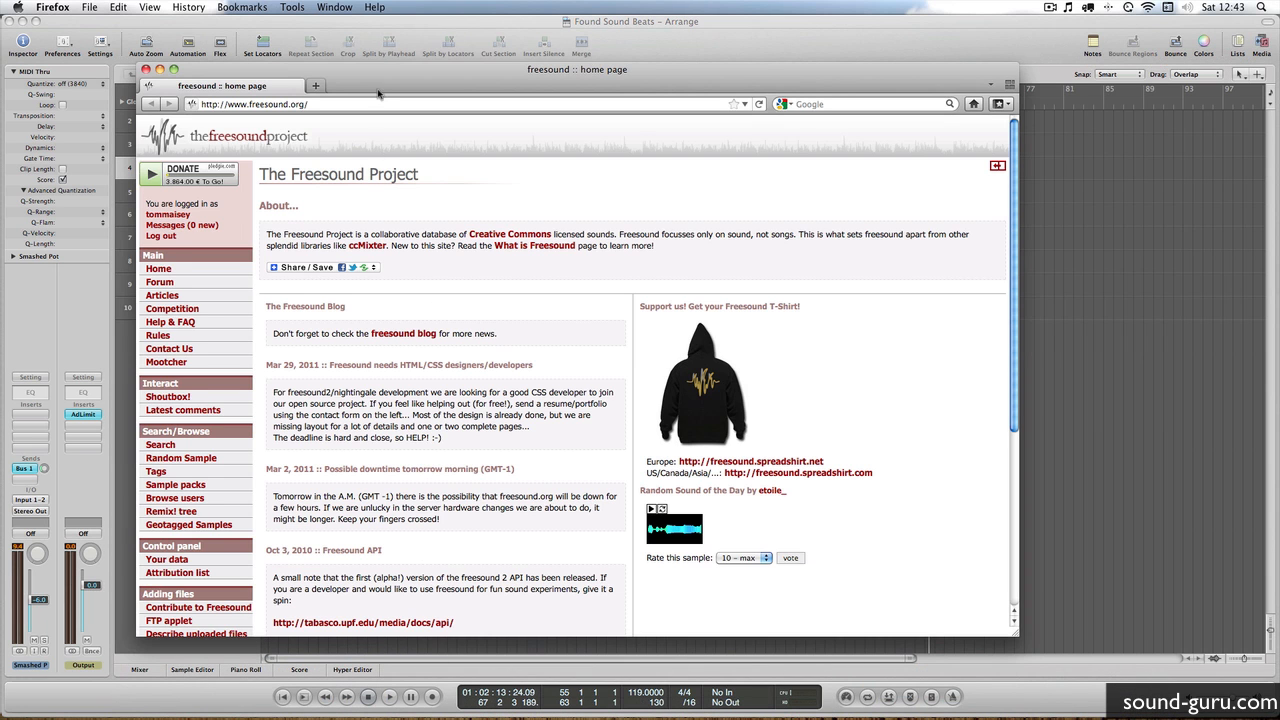
pyautogui.moveTo(381, 92); pyautogui.dragTo(459, 86)
pyautogui.scroll(-2, 372, 360)
pyautogui.scroll(-3, 372, 360)
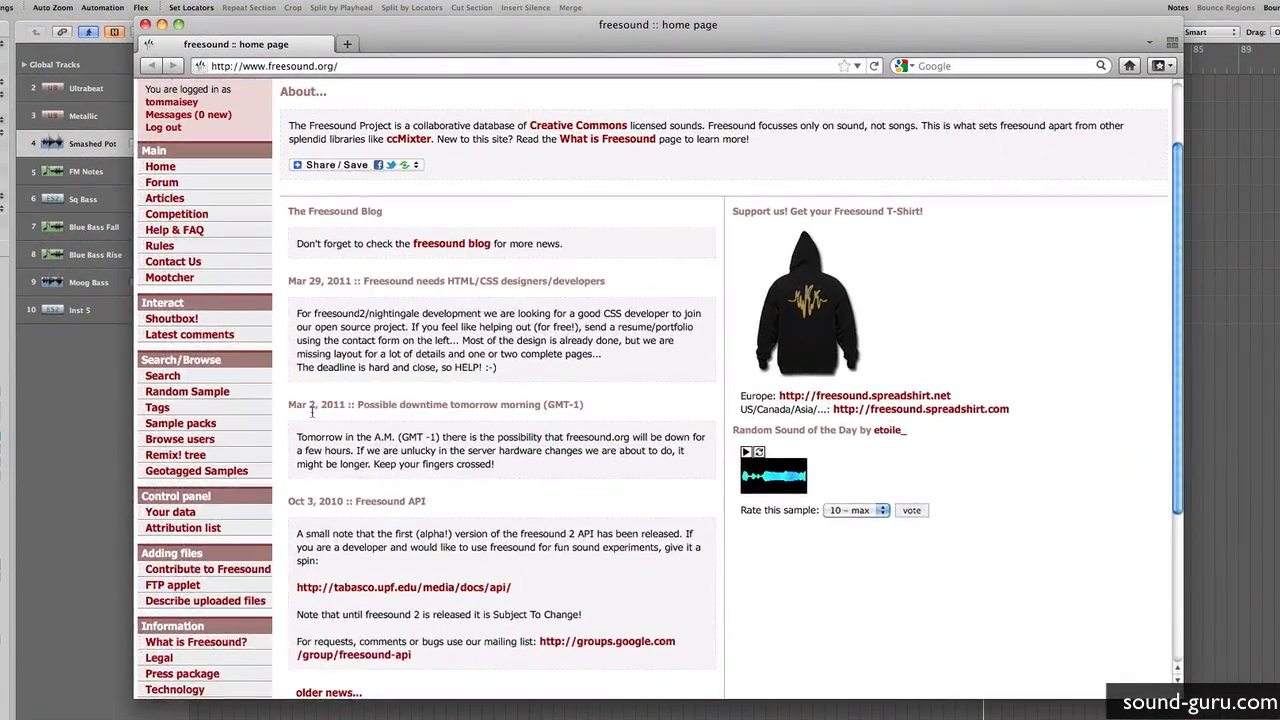
pyautogui.scroll(5, 308, 118)
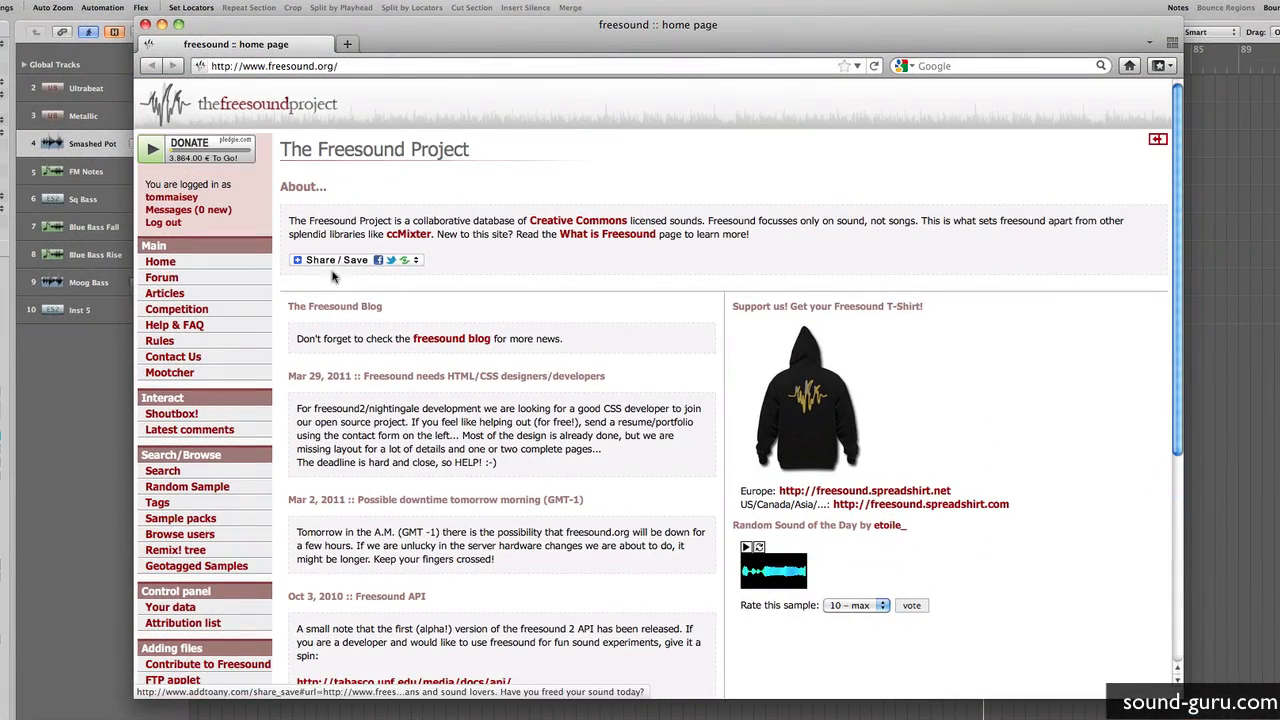
pyautogui.scroll(-10, 340, 285)
pyautogui.scroll(10, 341, 285)
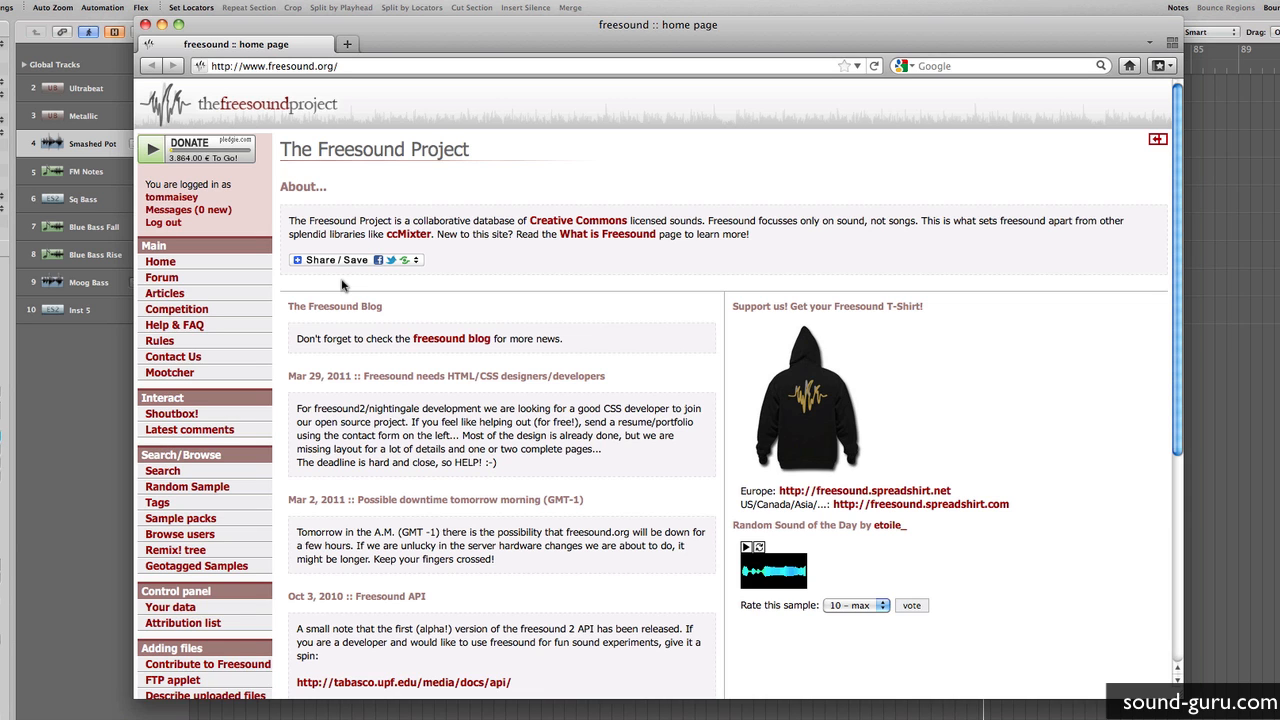
pyautogui.scroll(-1, 200, 485)
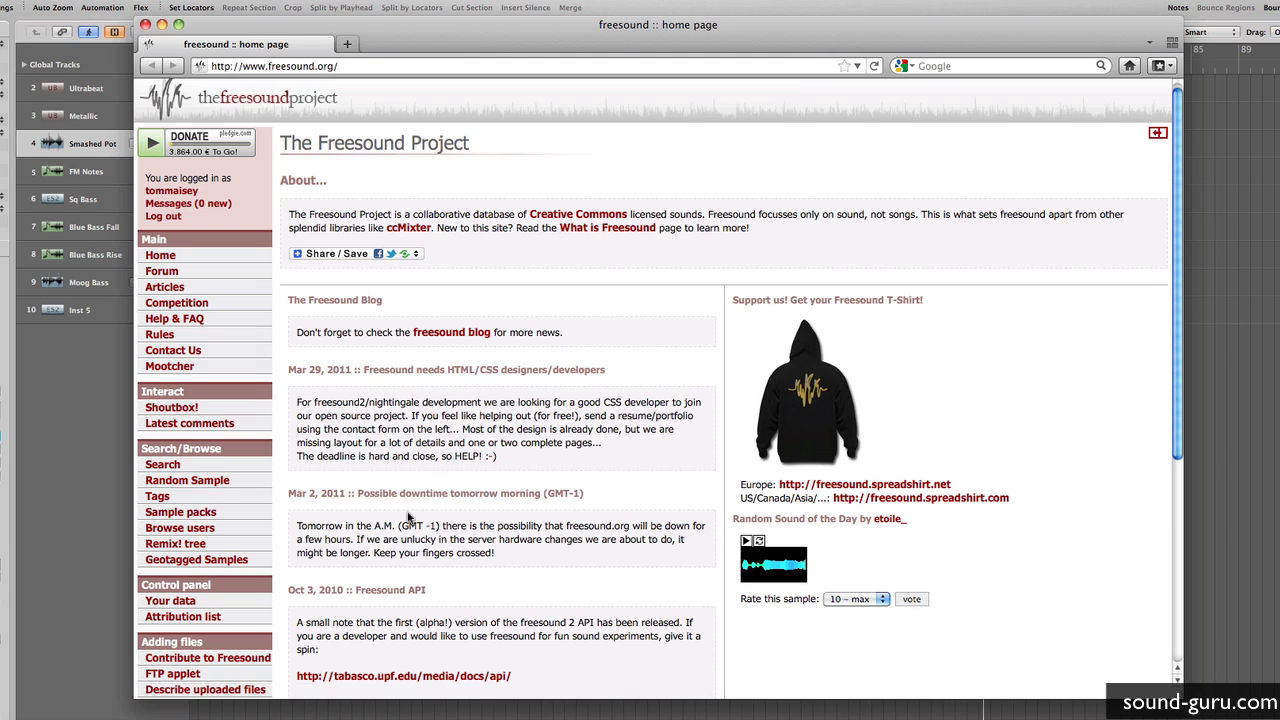
pyautogui.scroll(-3, 413, 511)
pyautogui.scroll(3, 358, 506)
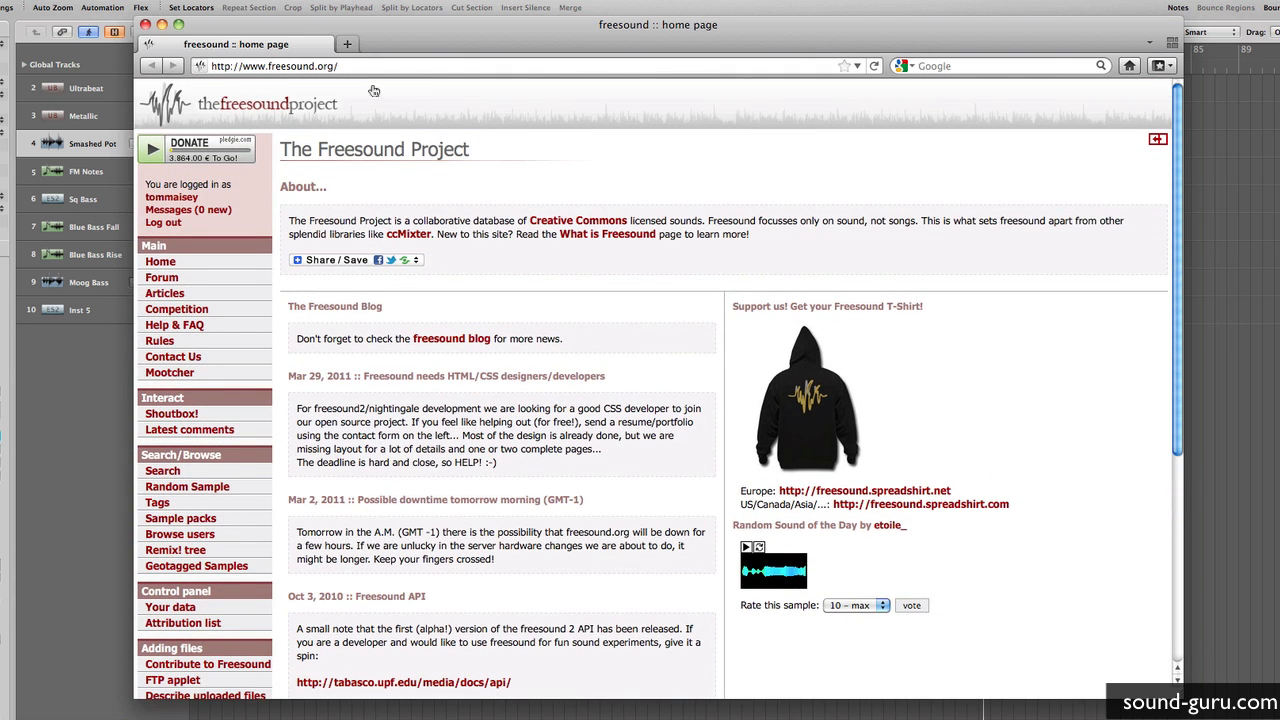
# Step: Open Freesound's list of sample packs and browse it for percussion and found-sound material
pyautogui.click(187, 522)
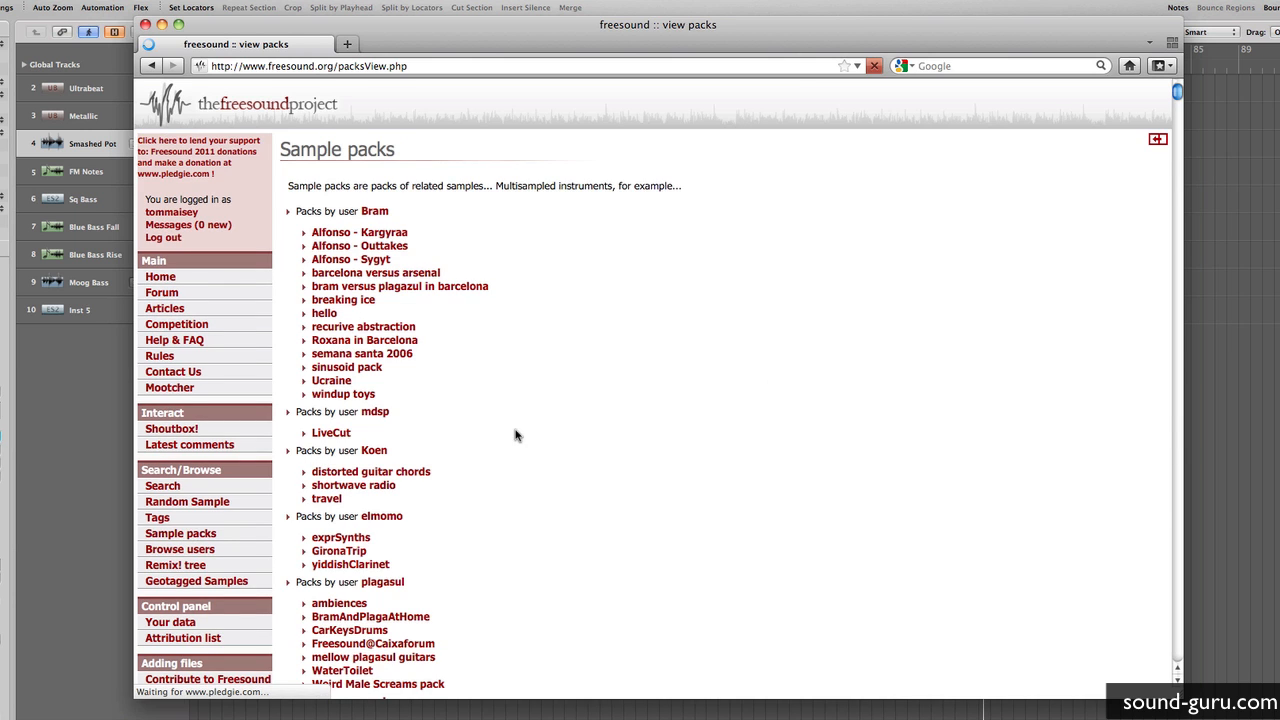
pyautogui.scroll(-10, 520, 434)
pyautogui.scroll(-6, 528, 436)
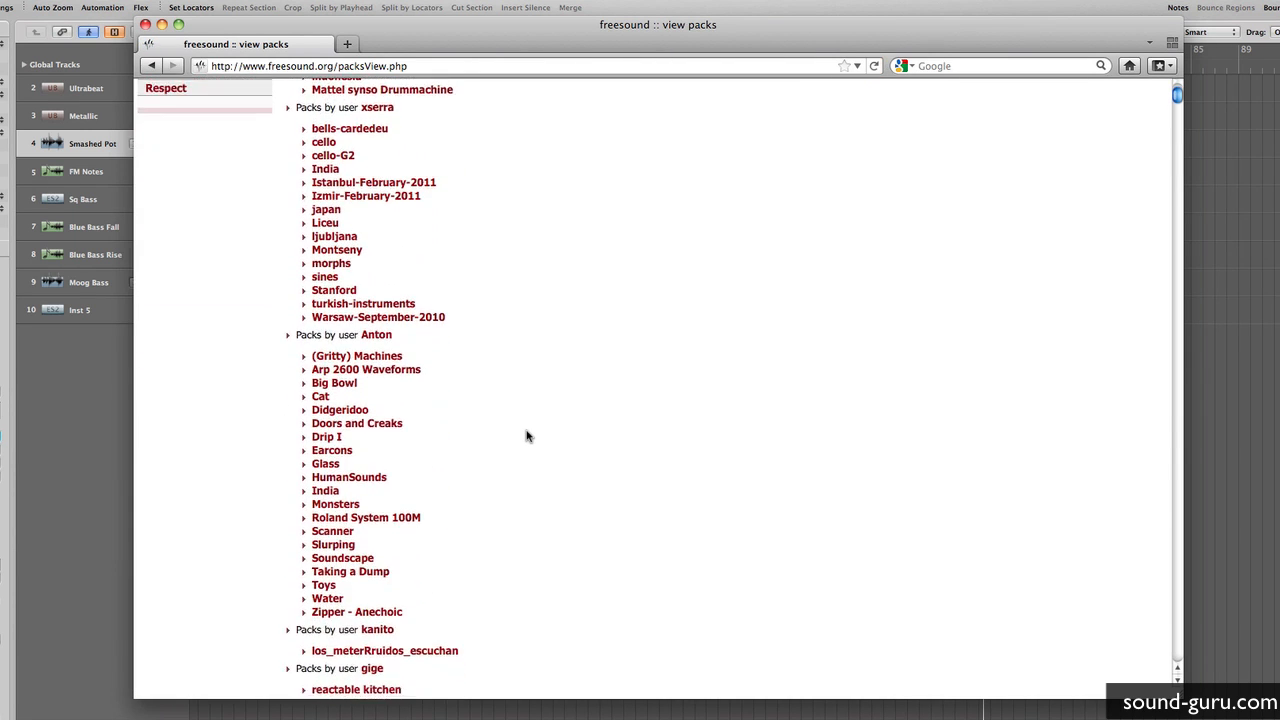
pyautogui.scroll(-8, 528, 436)
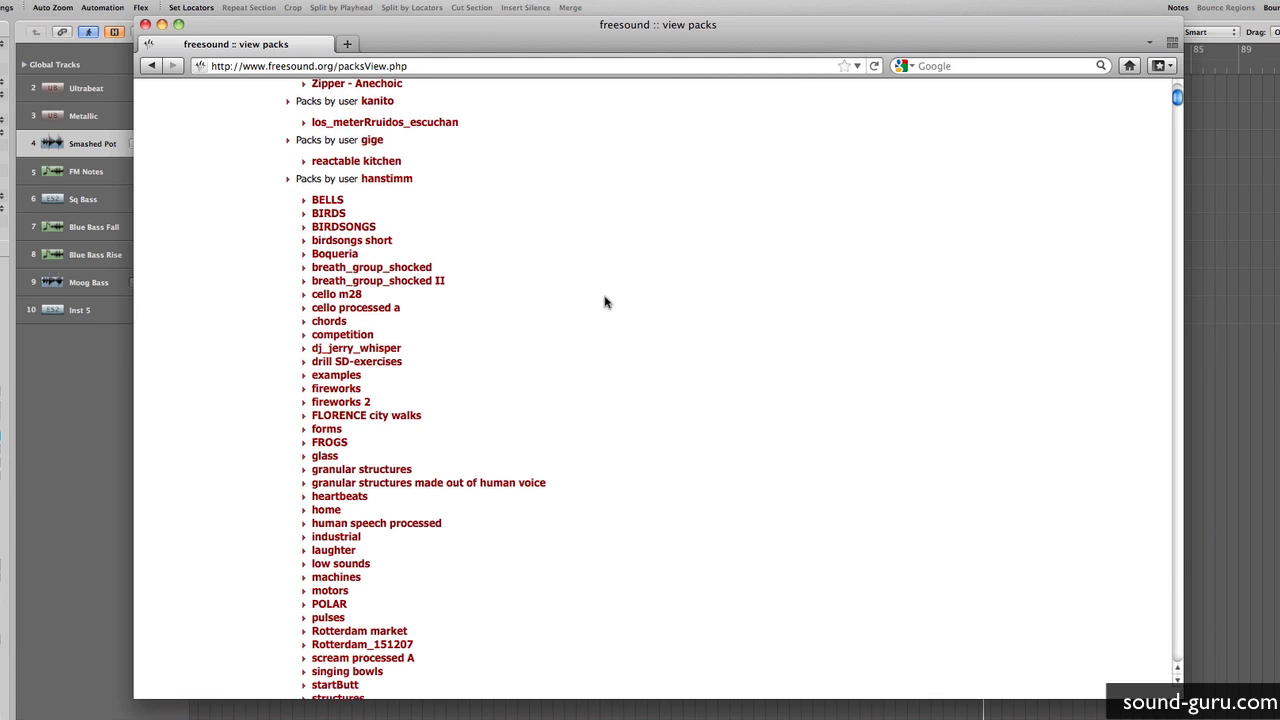
pyautogui.scroll(-1, 606, 303)
pyautogui.scroll(-15, 345, 555)
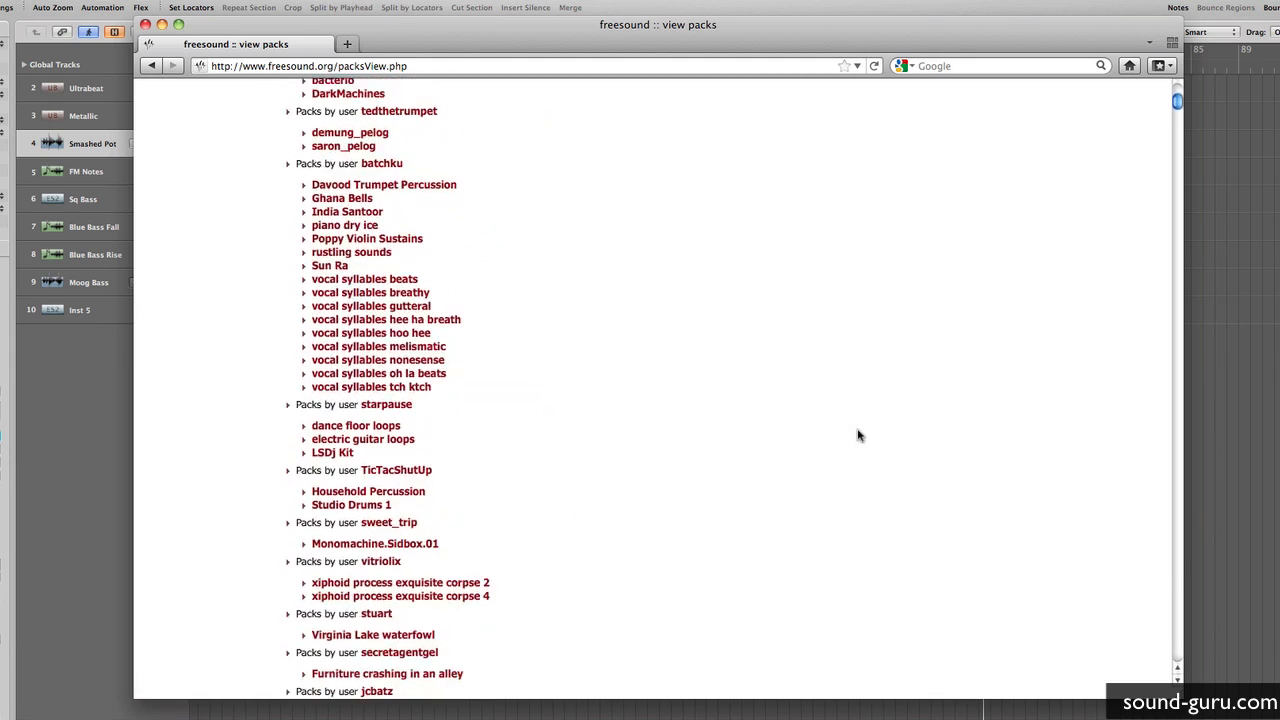
pyautogui.moveTo(1178, 103); pyautogui.dragTo(1181, 172)
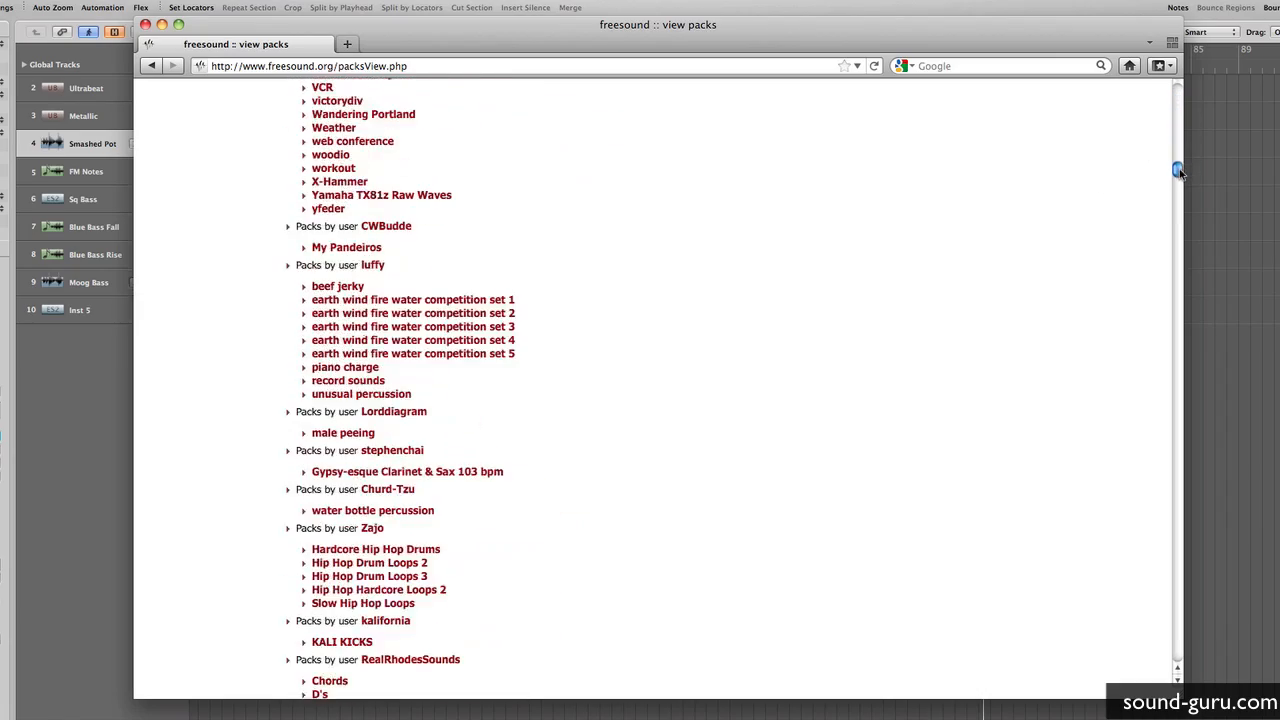
pyautogui.scroll(-20, 822, 316)
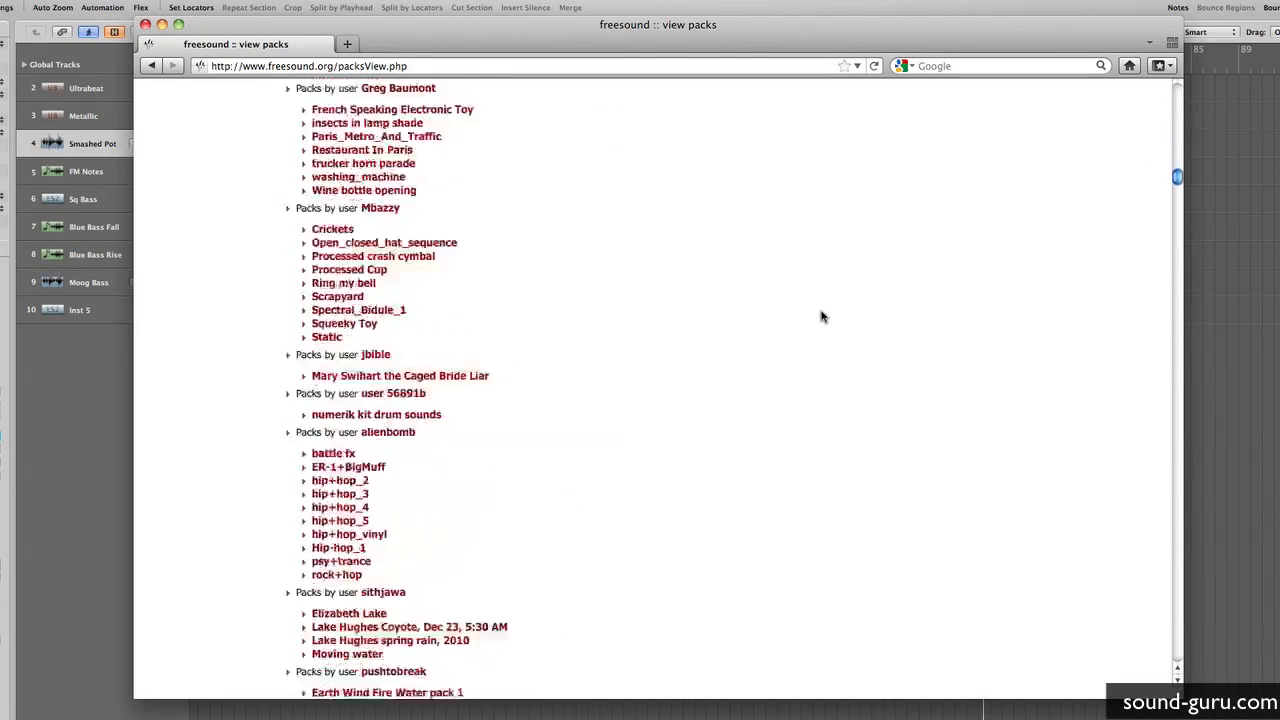
pyautogui.scroll(-10, 822, 316)
pyautogui.scroll(1, 822, 316)
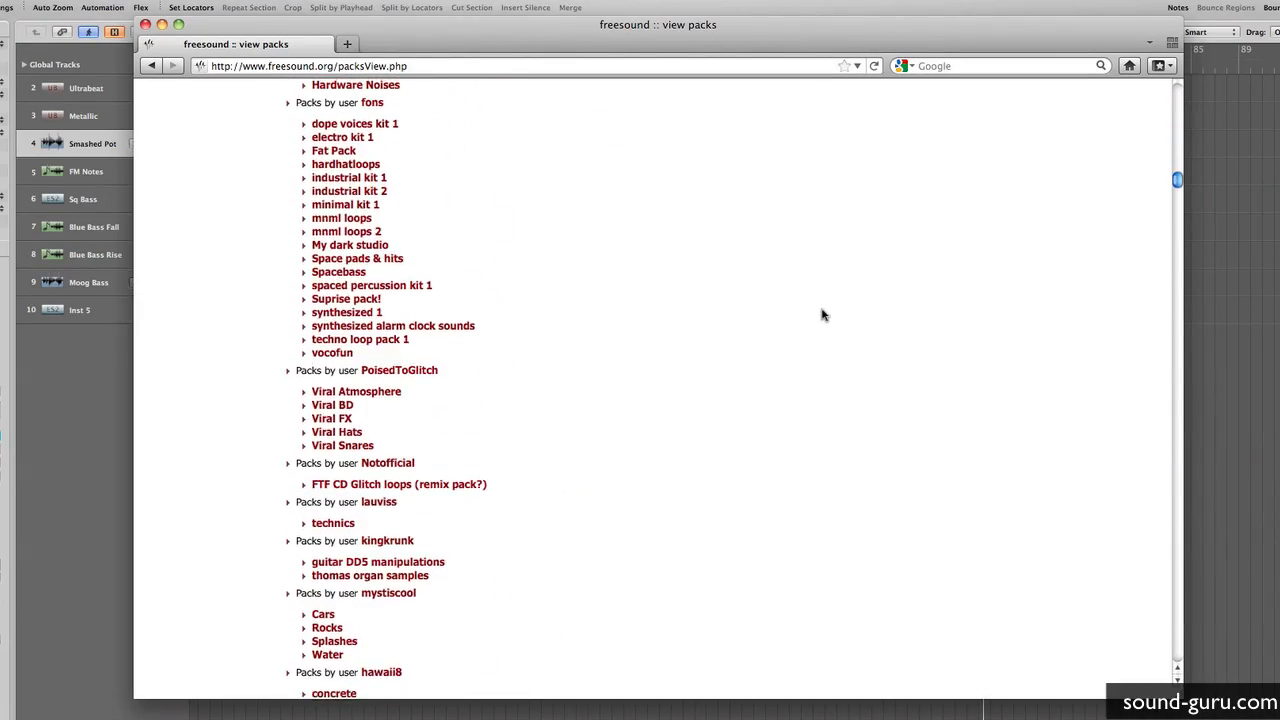
pyautogui.scroll(-7, 822, 316)
pyautogui.scroll(-15, 822, 316)
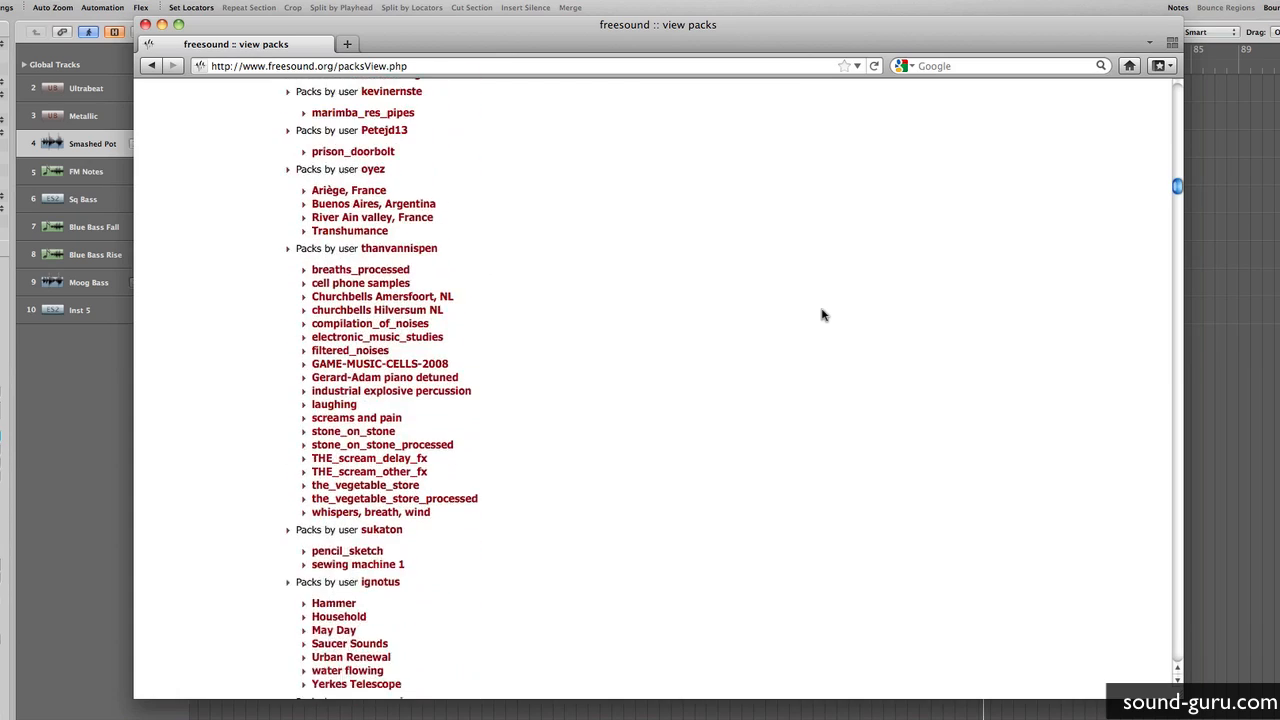
pyautogui.scroll(-3, 822, 316)
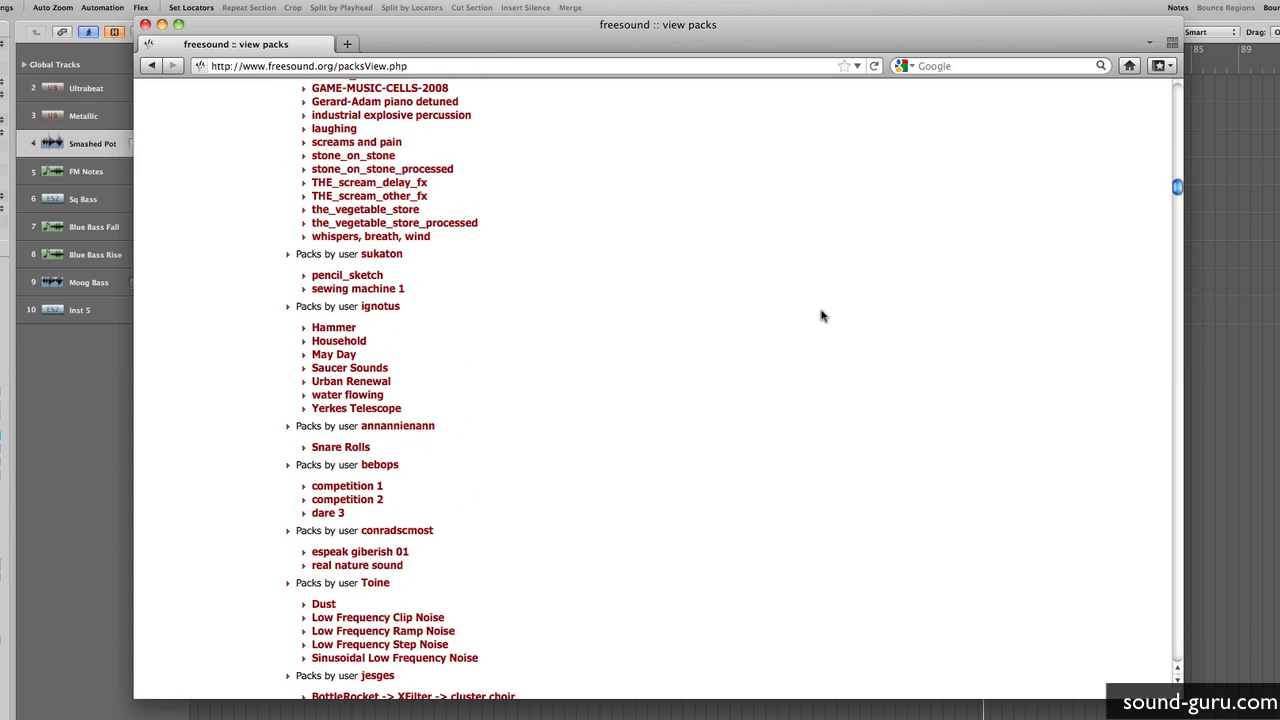
pyautogui.scroll(2, 612, 248)
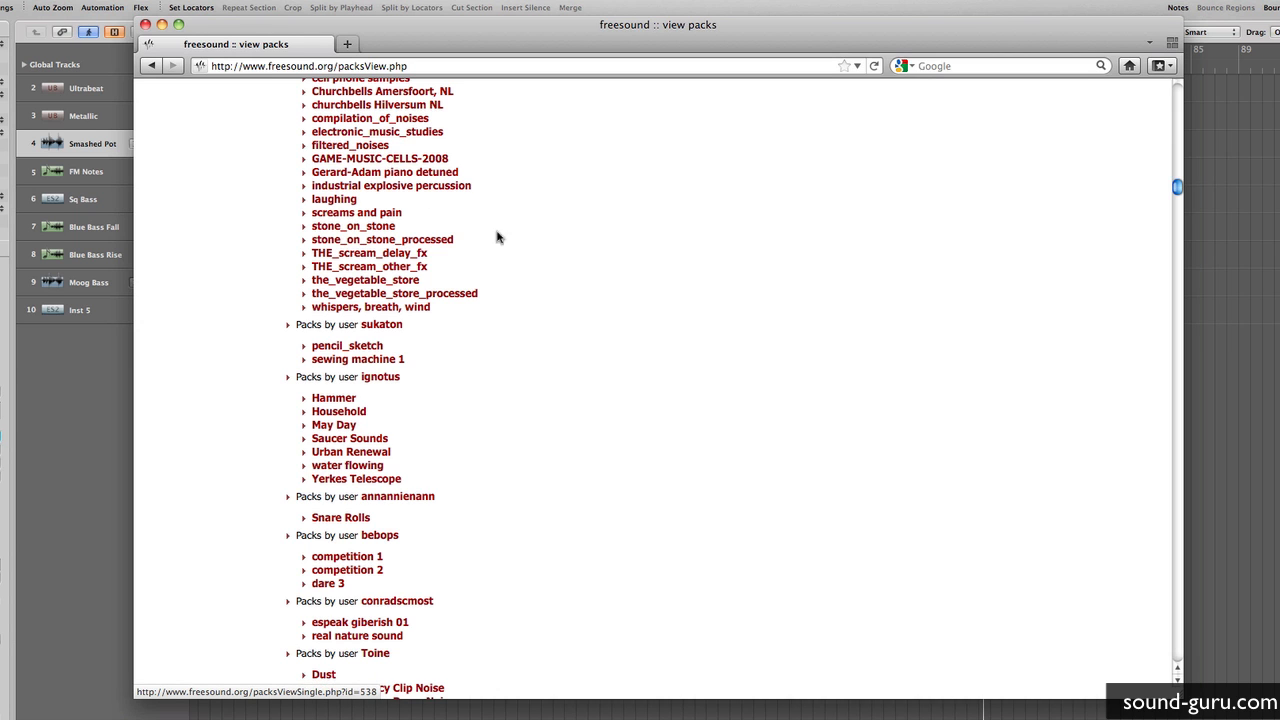
# Step: Open the "industrial explosive percussion" sample pack and examine the files it contains
pyautogui.click(441, 190)
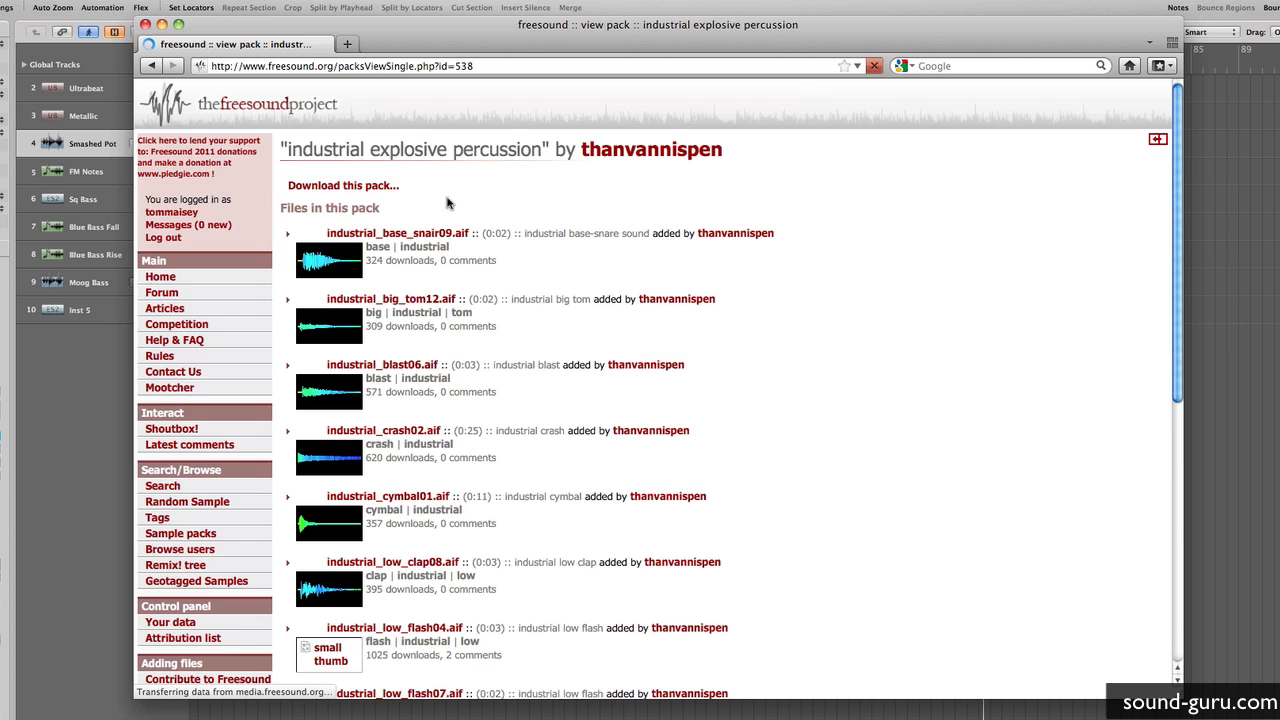
pyautogui.scroll(-4, 450, 206)
pyautogui.scroll(3, 497, 243)
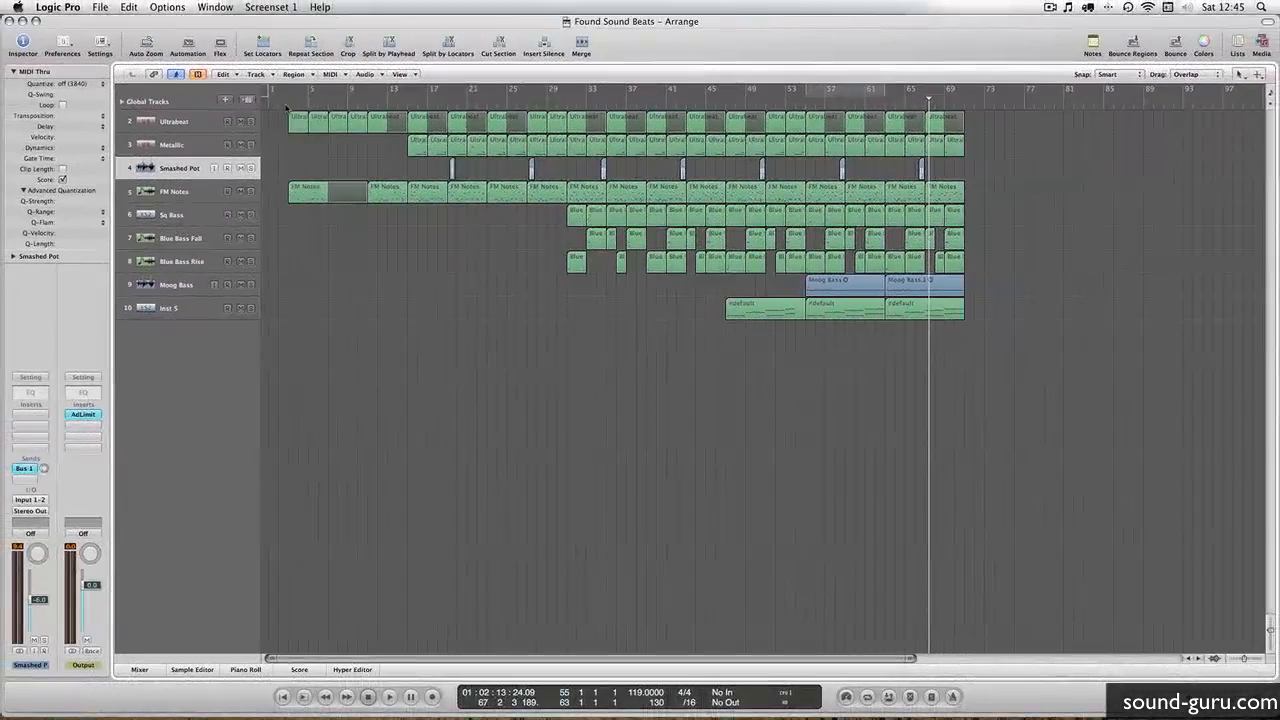
# Step: Return to Logic Pro's Arrange window and place the playhead late in bar 2, just before the first regions
pyautogui.click(286, 107)
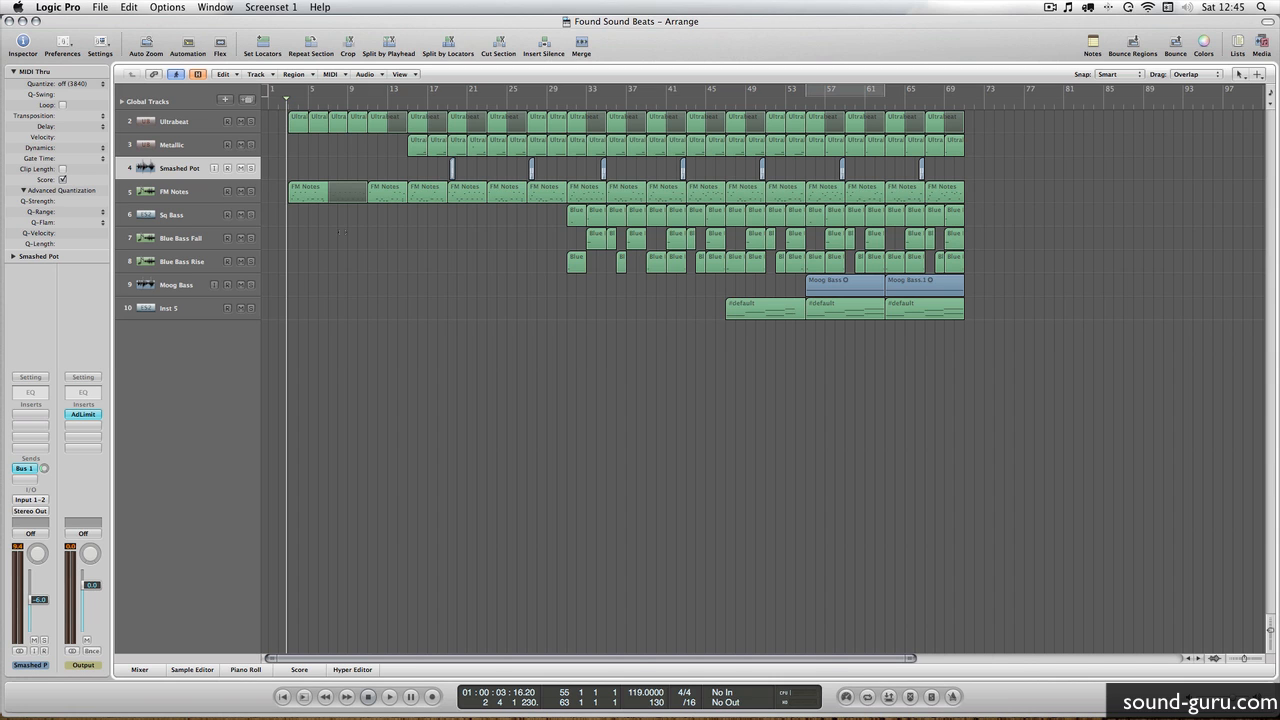
pyautogui.moveTo(580, 688)
pyautogui.click(343, 688)
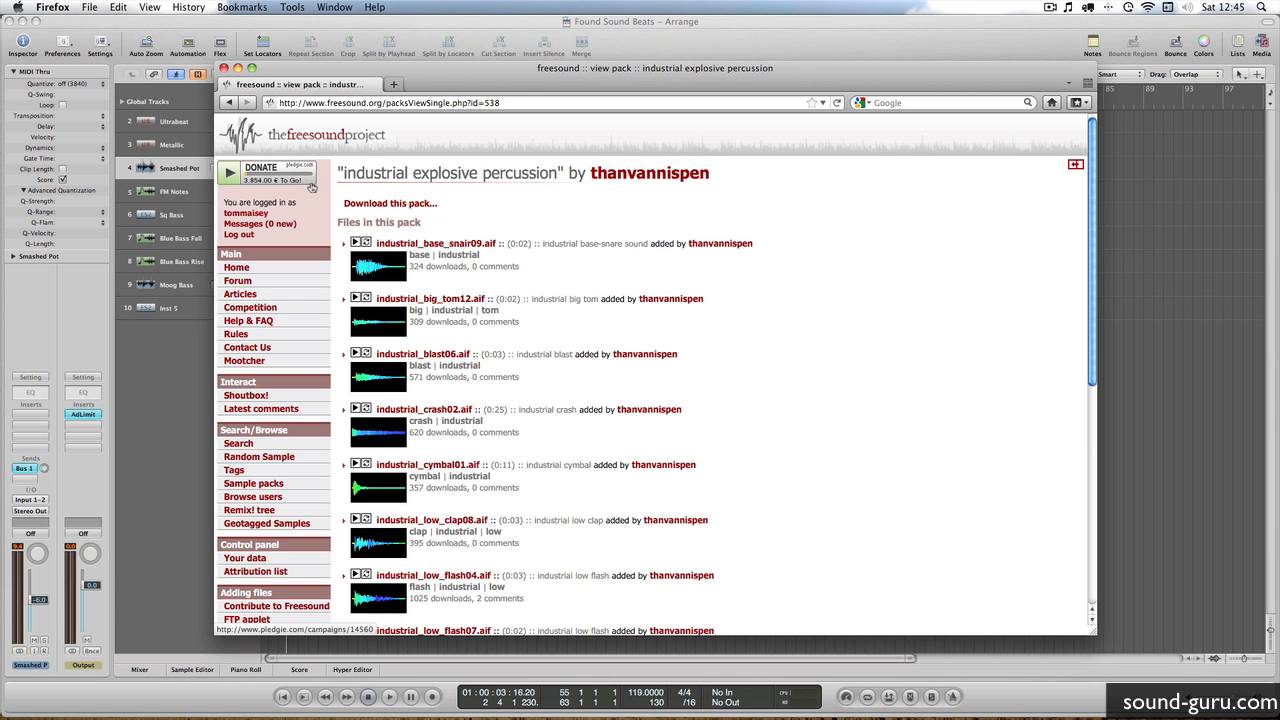
pyautogui.press('super+Tab')
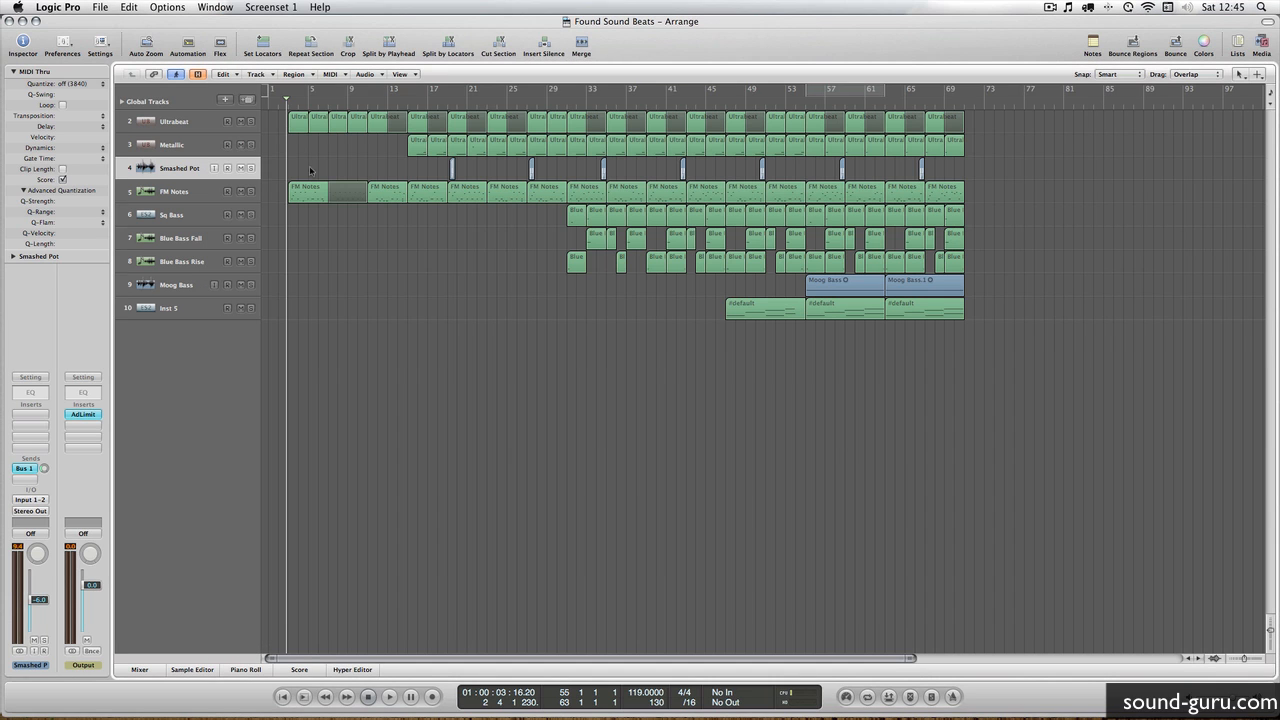
# Step: Open the Ultrabeat track's drum instrument for a look, and close it again
pyautogui.click(166, 126)
pyautogui.click(28, 500)
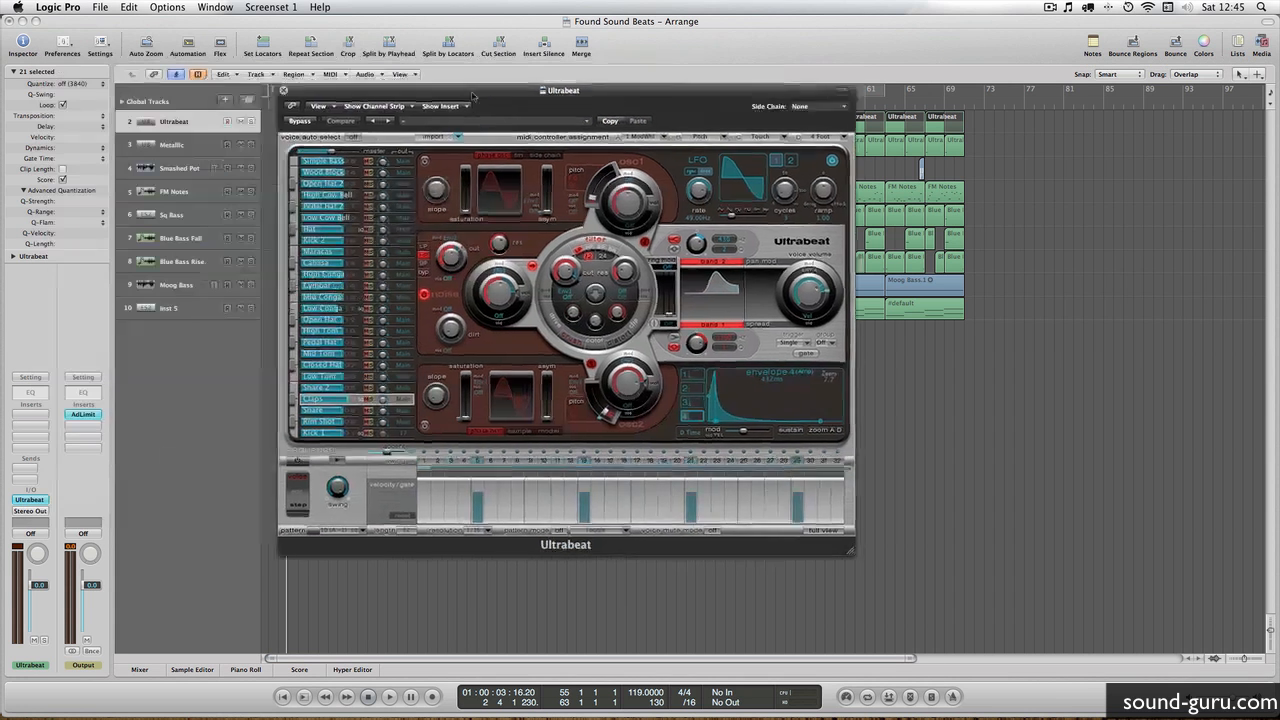
pyautogui.moveTo(472, 95); pyautogui.dragTo(534, 126)
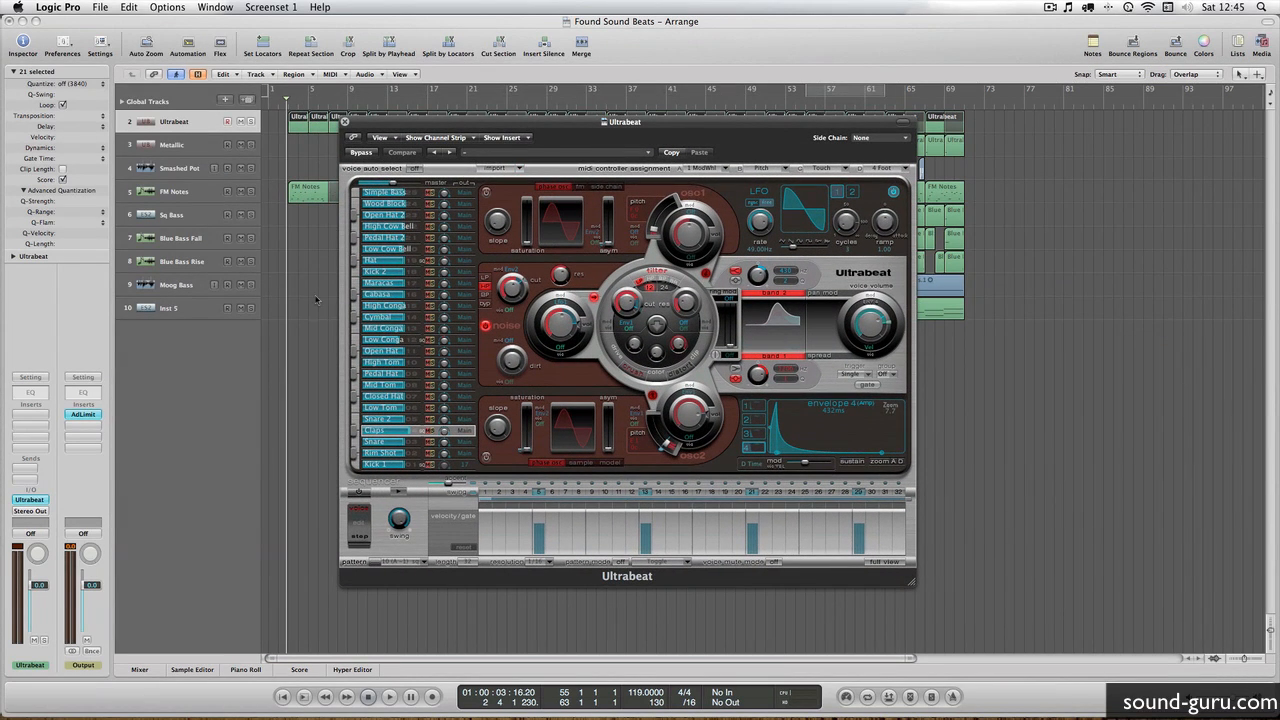
pyautogui.click(344, 121)
pyautogui.click(341, 157)
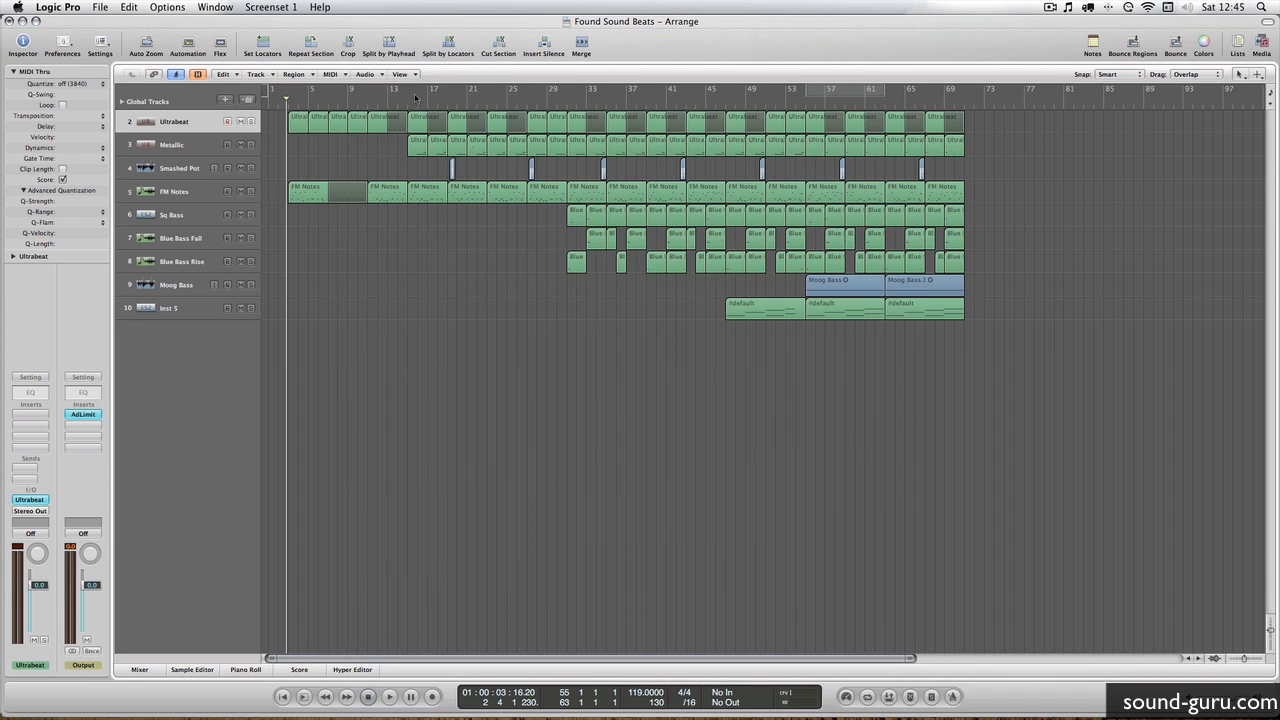
# Step: Set a cycle range from bar 15 to bar 19 and open the Metallic track's Ultrabeat instrument
pyautogui.moveTo(406, 93); pyautogui.dragTo(450, 93)
pyautogui.click(160, 145)
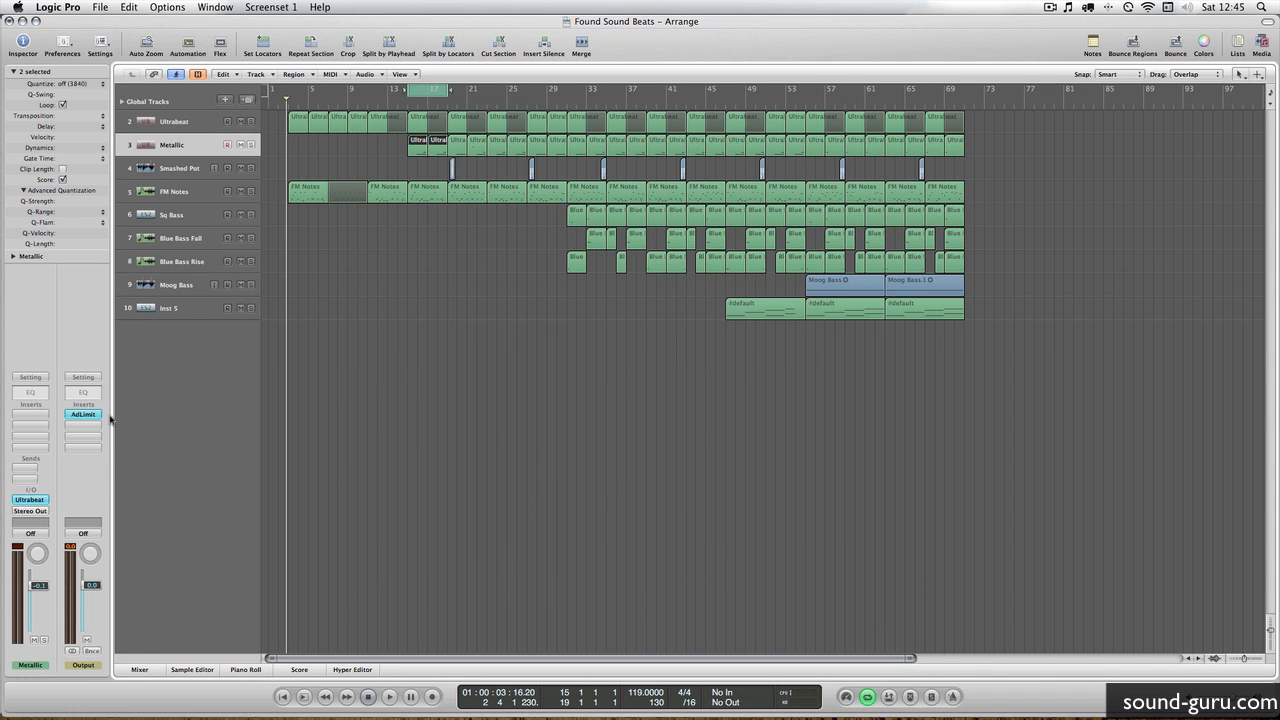
pyautogui.click(42, 500)
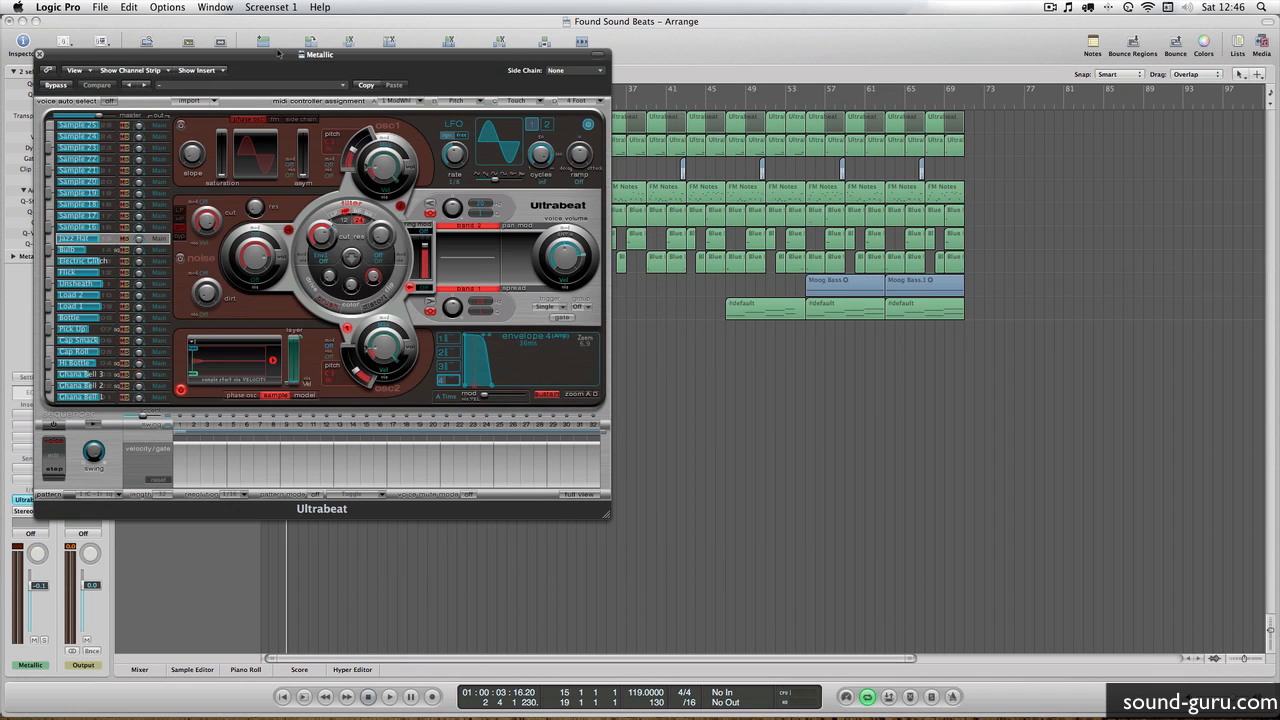
pyautogui.moveTo(279, 52); pyautogui.dragTo(557, 168)
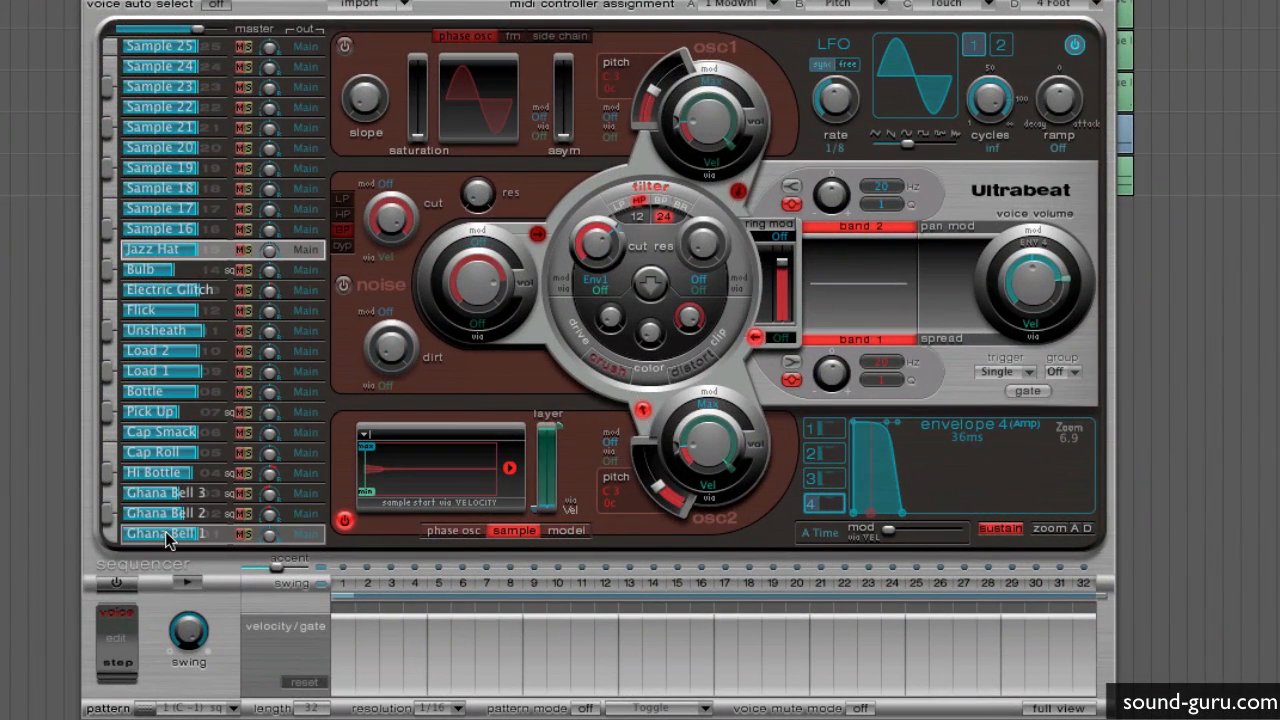
# Step: Audition the Ghana Bell 1, Cap Roll and Load 2 sounds in the Metallic kit
pyautogui.click(165, 531)
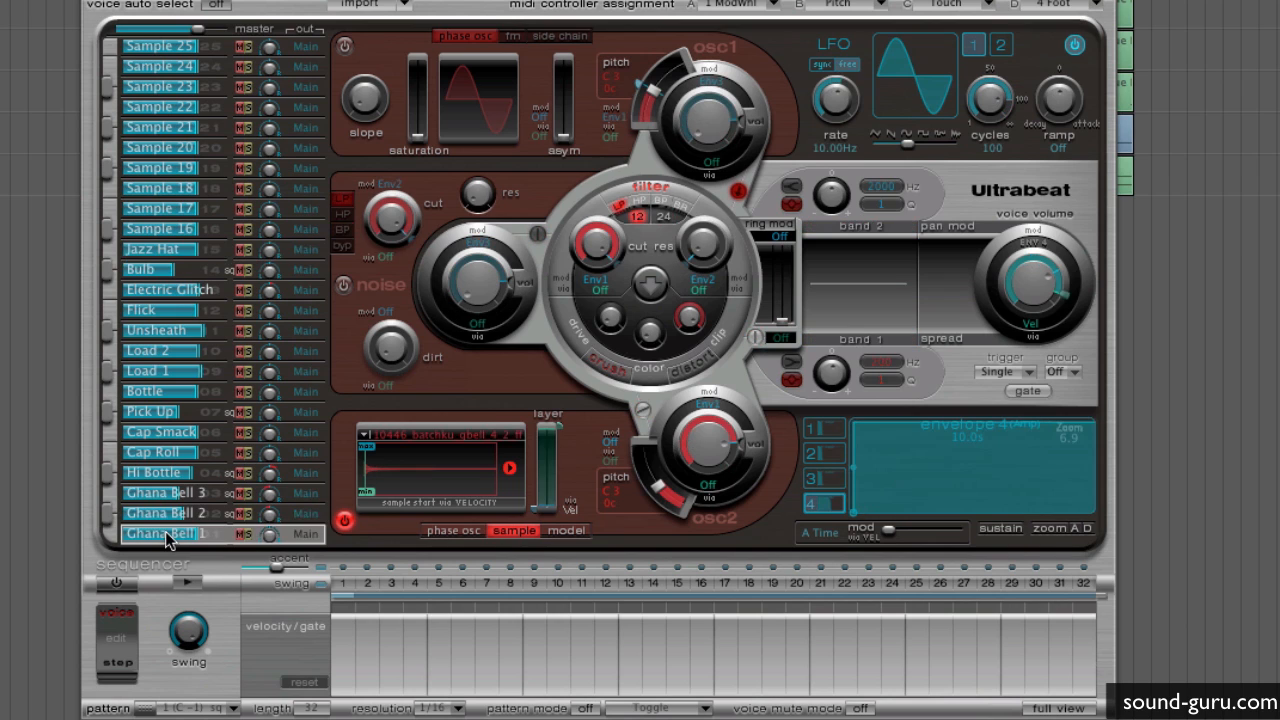
pyautogui.click(164, 456)
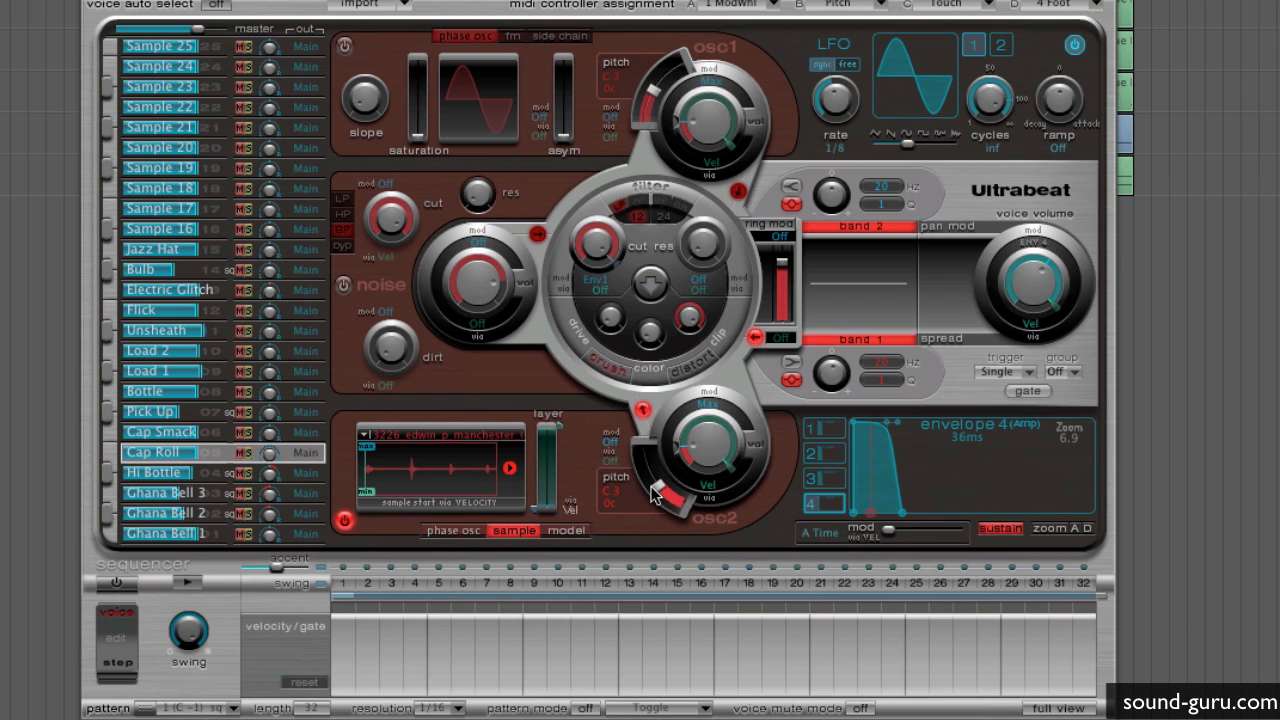
pyautogui.click(156, 346)
# Step: Select the Load 1 sound and sweep its oscillator 2 pitch down and back up
pyautogui.click(156, 368)
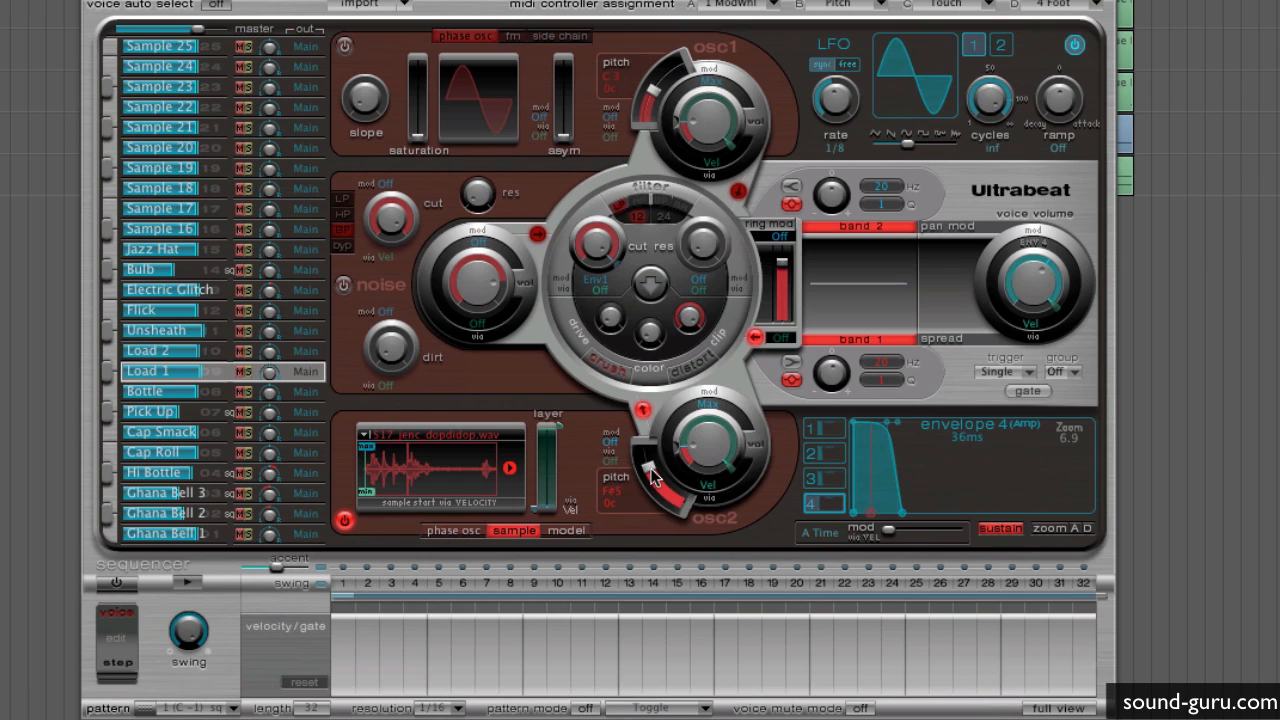
pyautogui.moveTo(652, 477)
pyautogui.mouseDown()
pyautogui.moveTo(665, 501)
pyautogui.moveTo(660, 490)
pyautogui.mouseUp()
pyautogui.moveTo(657, 486); pyautogui.dragTo(629, 434)
# Step: Inspect the Load 2, Unsheath and Electric Glitch sounds, and close the Metallic instrument
pyautogui.click(132, 354)
pyautogui.click(145, 333)
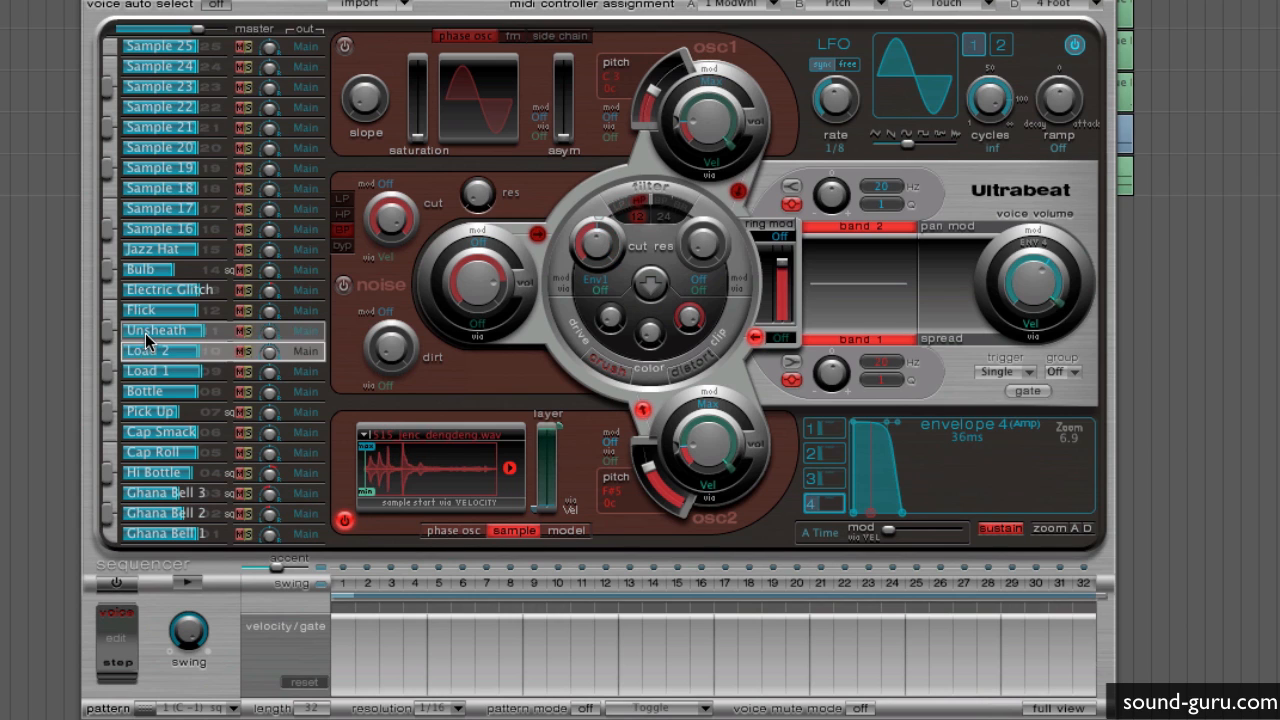
pyautogui.click(146, 290)
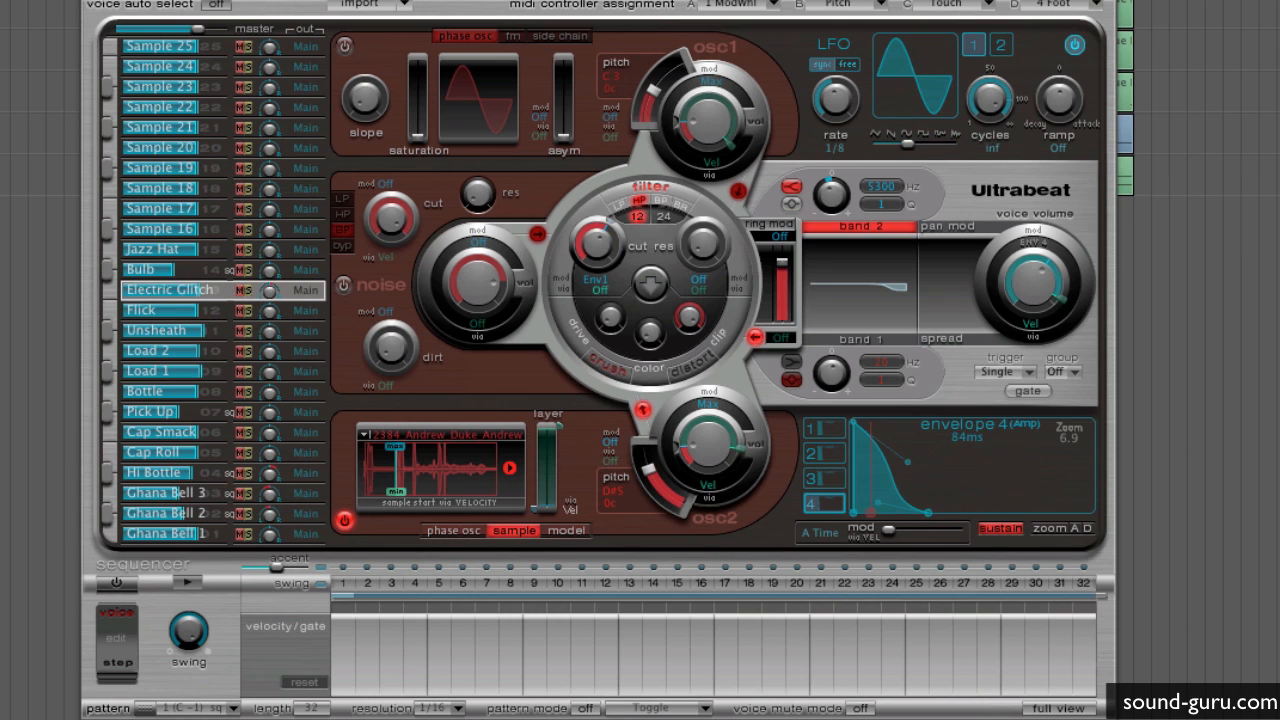
pyautogui.press('super+w')
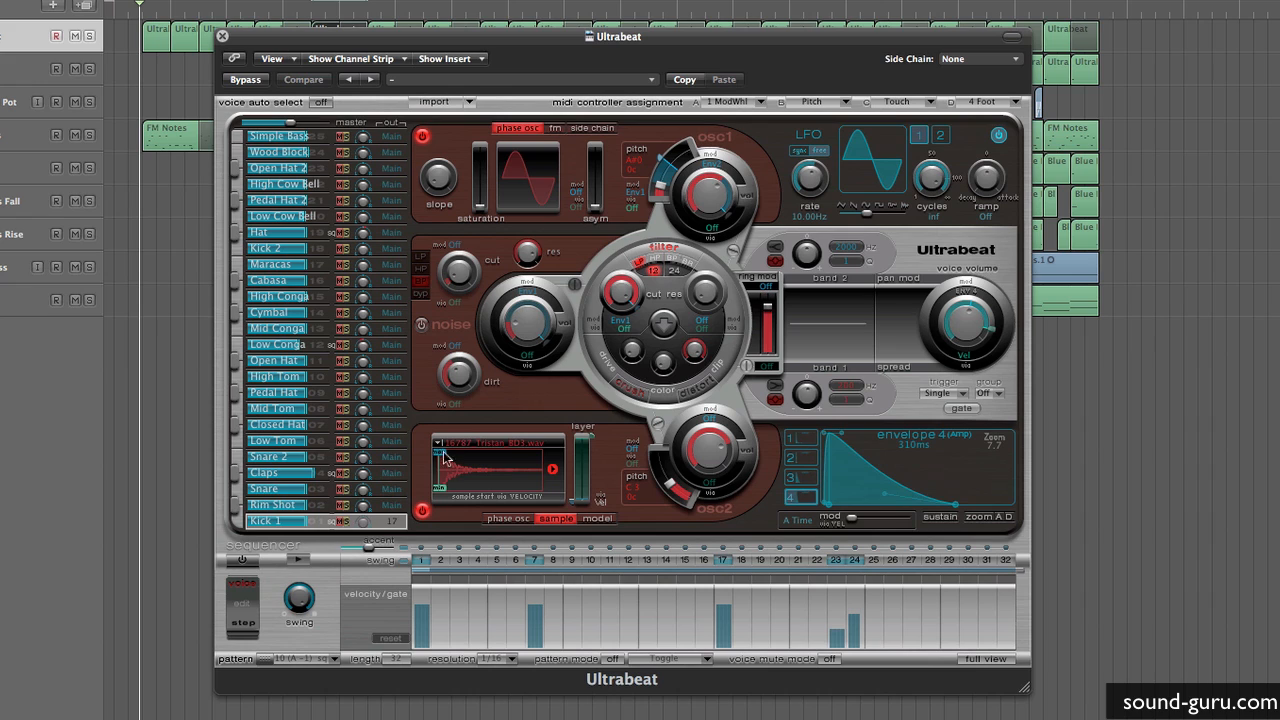
# Step: Audition the Ultrabeat track's Kick 1 with oscillator 1 switched off, and switch the oscillator back on
pyautogui.click(422, 135)
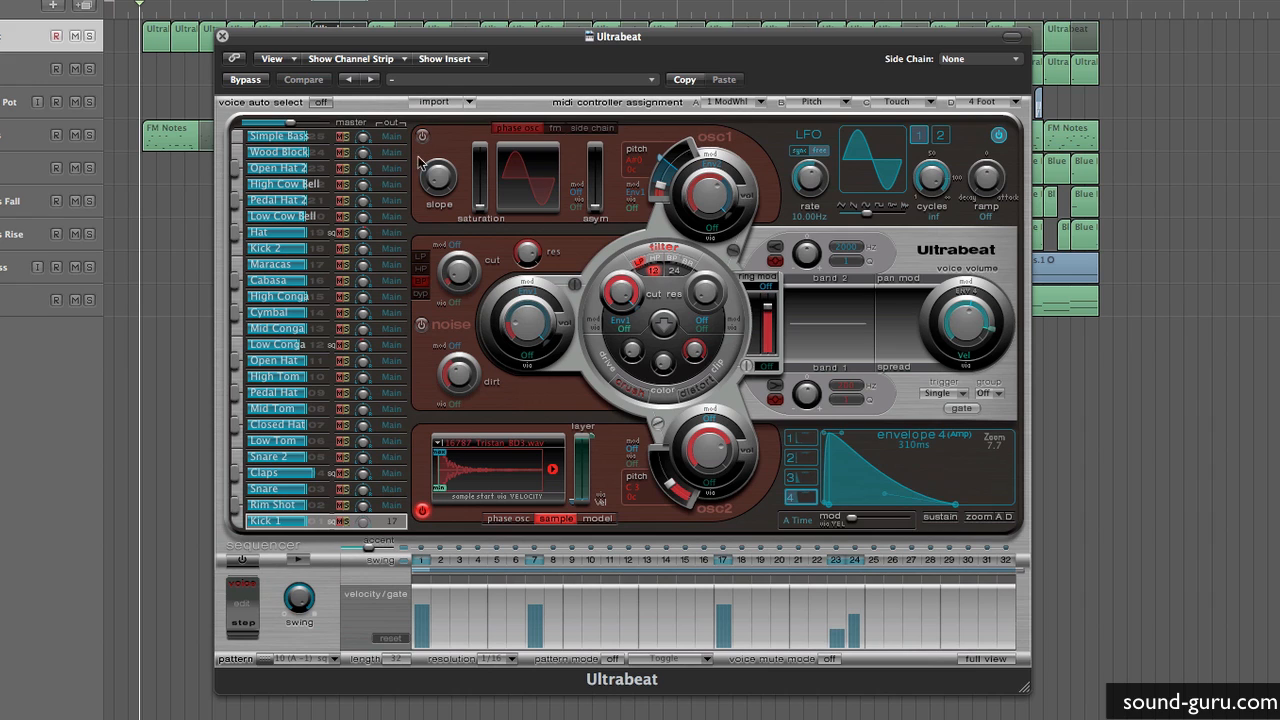
pyautogui.click(234, 521)
pyautogui.click(423, 135)
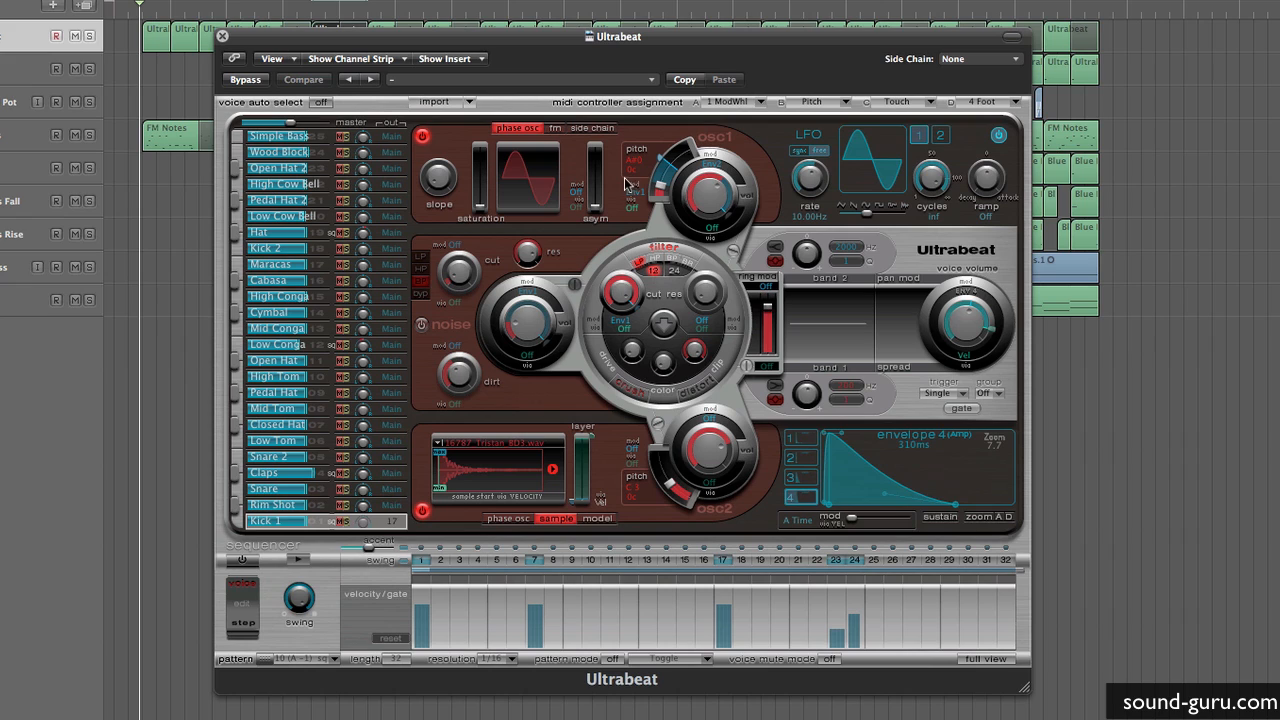
# Step: Audition the Kick 1 sound again and close the Ultrabeat instrument
pyautogui.click(236, 521)
pyautogui.click(236, 521)
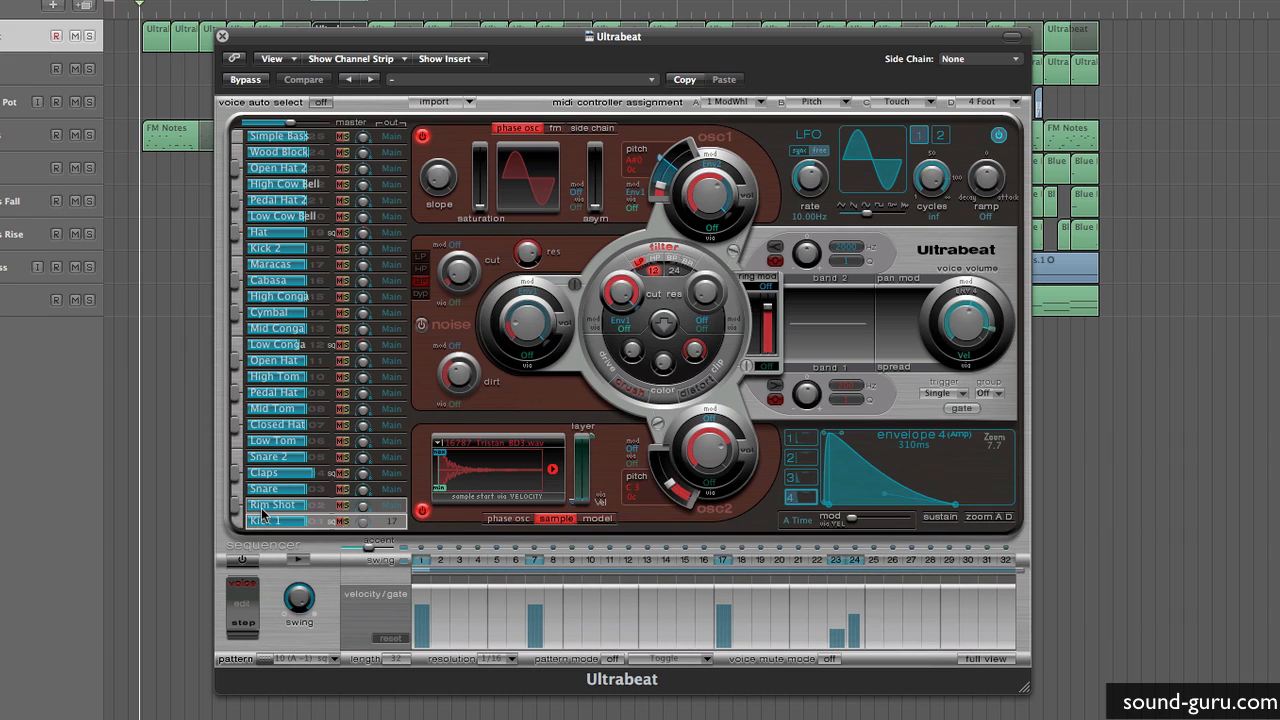
pyautogui.click(222, 36)
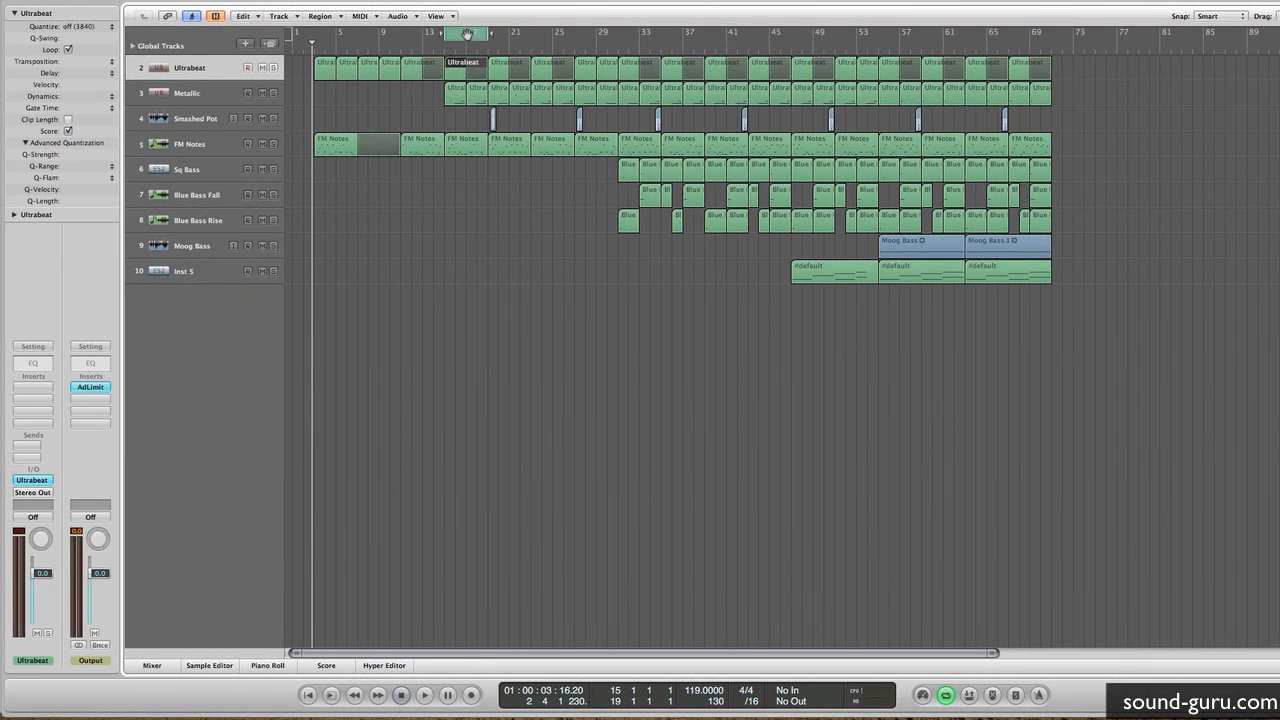
# Step: Switch off the cycle, clear the region selection and play the arrangement from just before its first regions
pyautogui.click(467, 33)
pyautogui.click(472, 249)
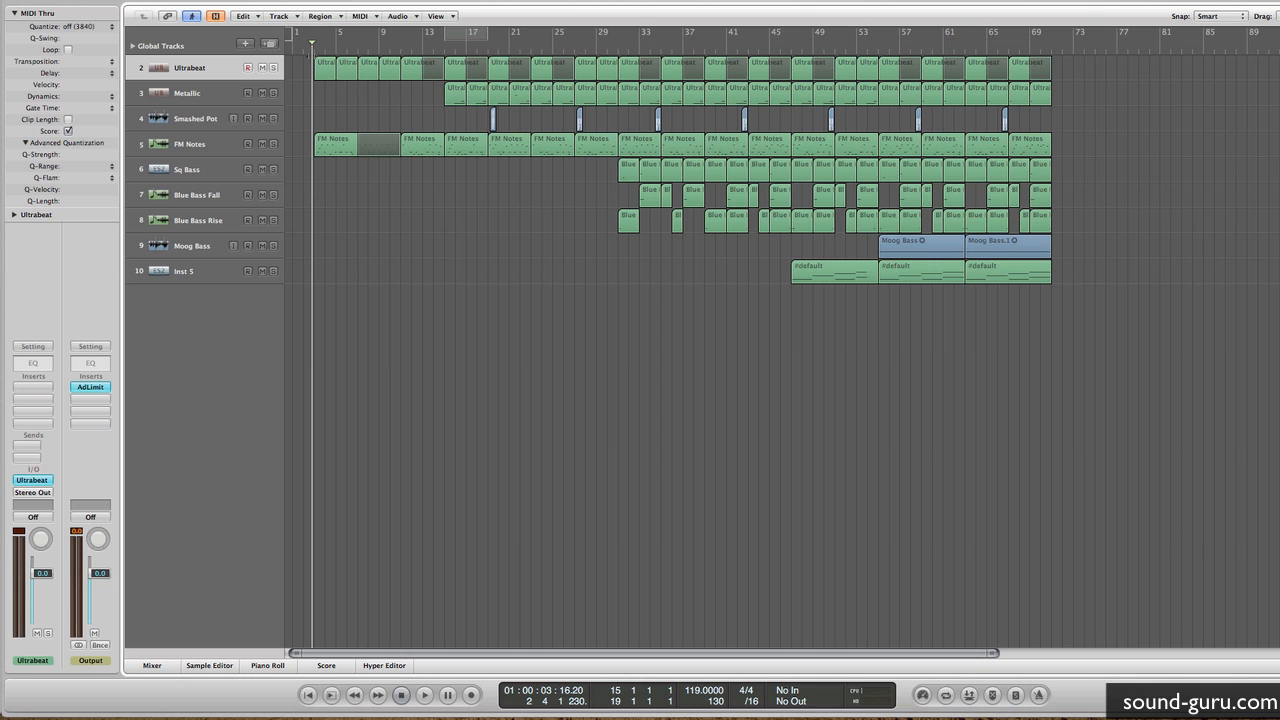
pyautogui.click(311, 48)
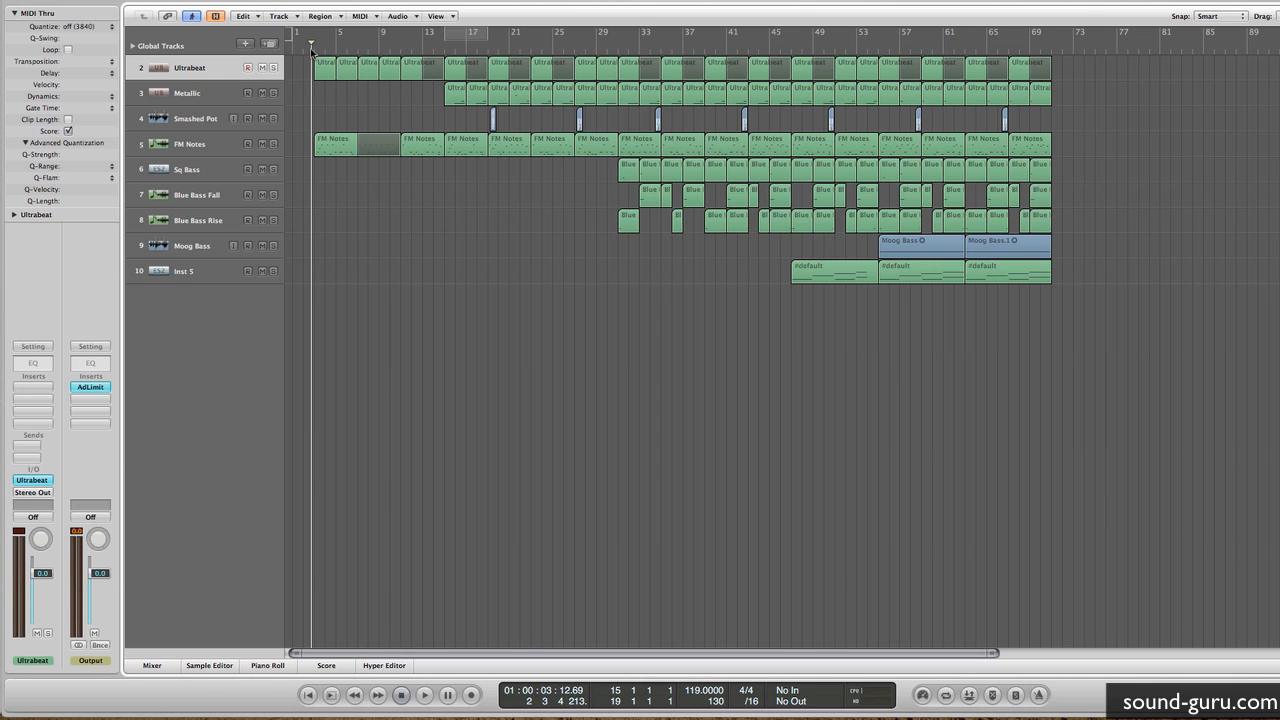
pyautogui.press('space')
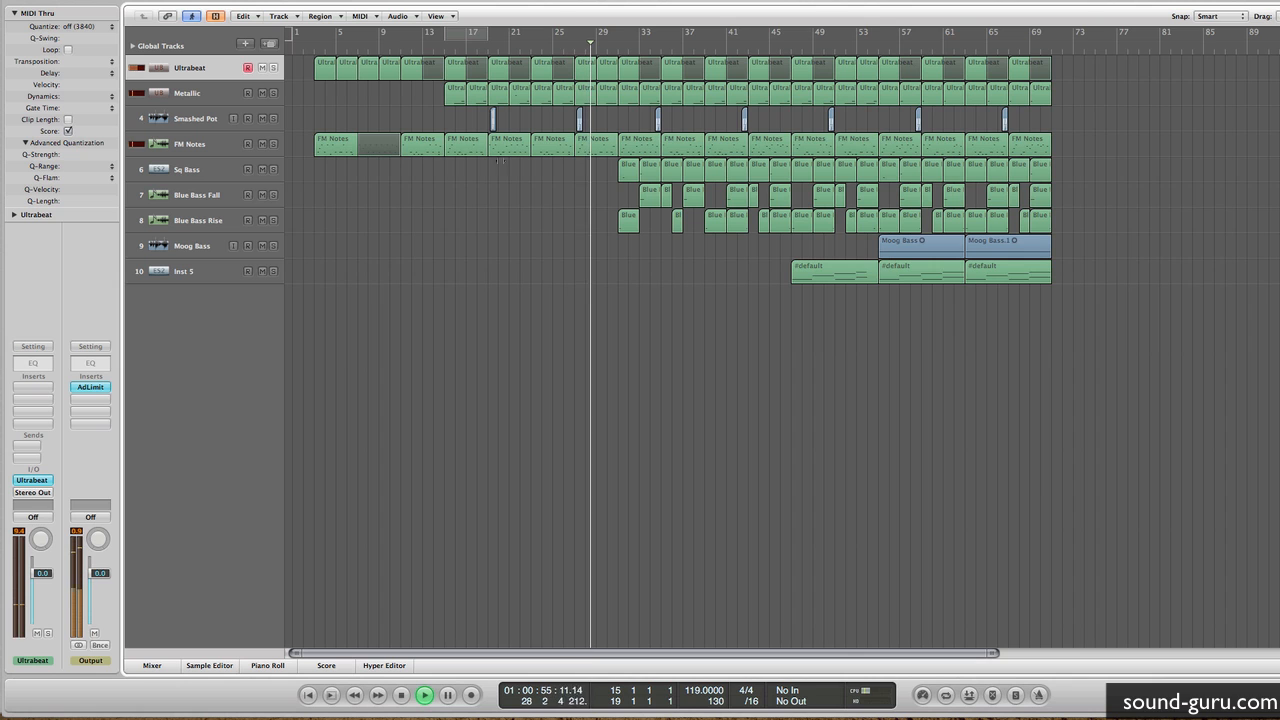
# Step: Select the Smashed Pot track and follow the playback closely as the bass parts and Inst 5 enter
pyautogui.click(200, 118)
pyautogui.click(459, 245)
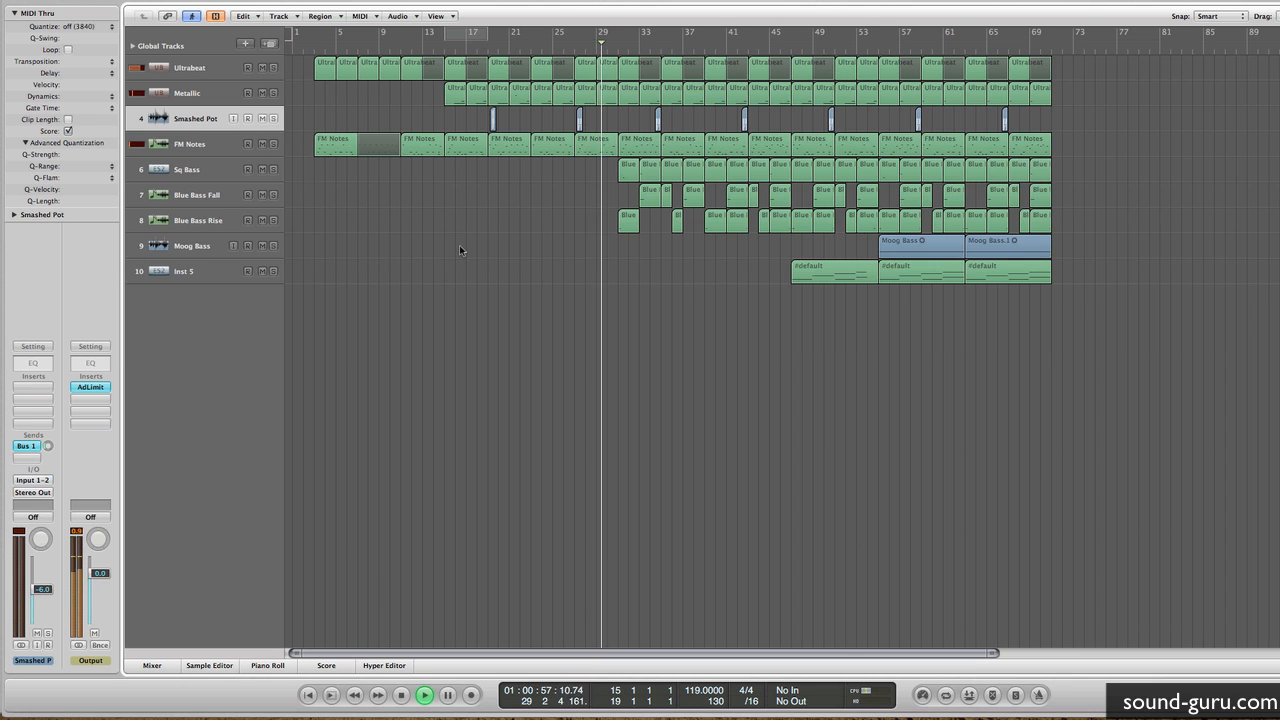
pyautogui.hotkey('ctrl', 'Right')
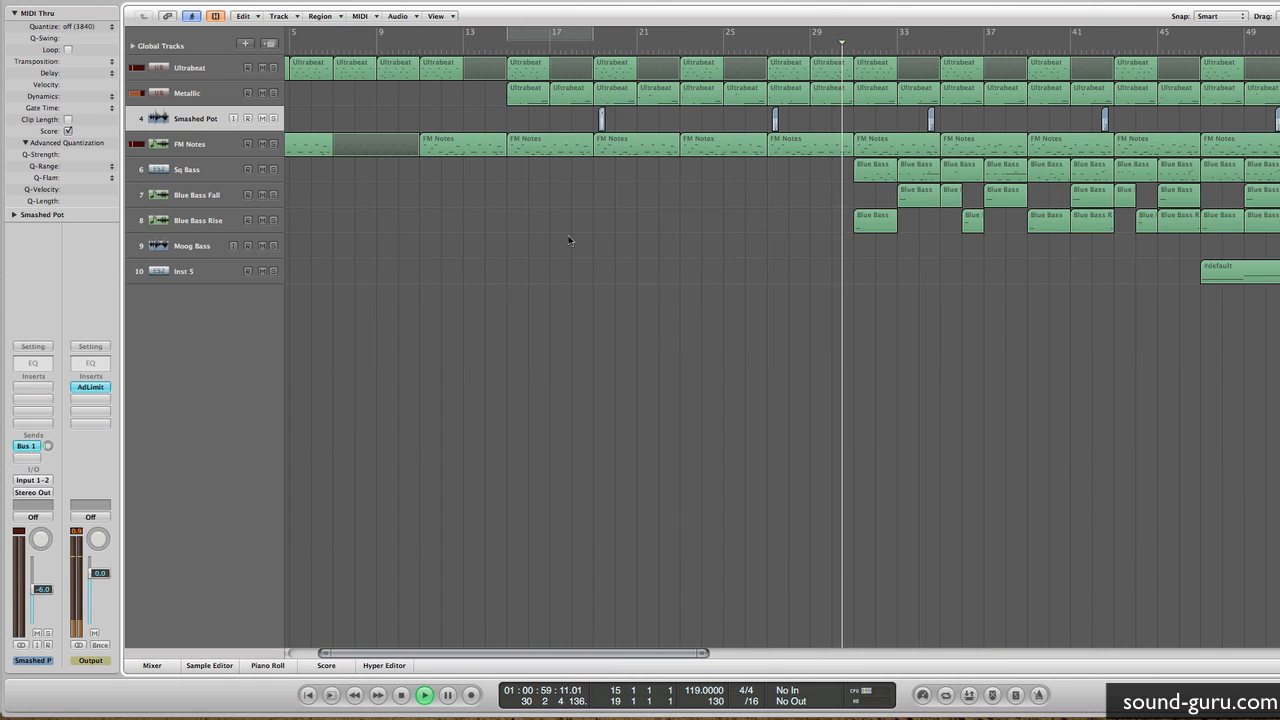
pyautogui.hscroll(4, 568, 236)
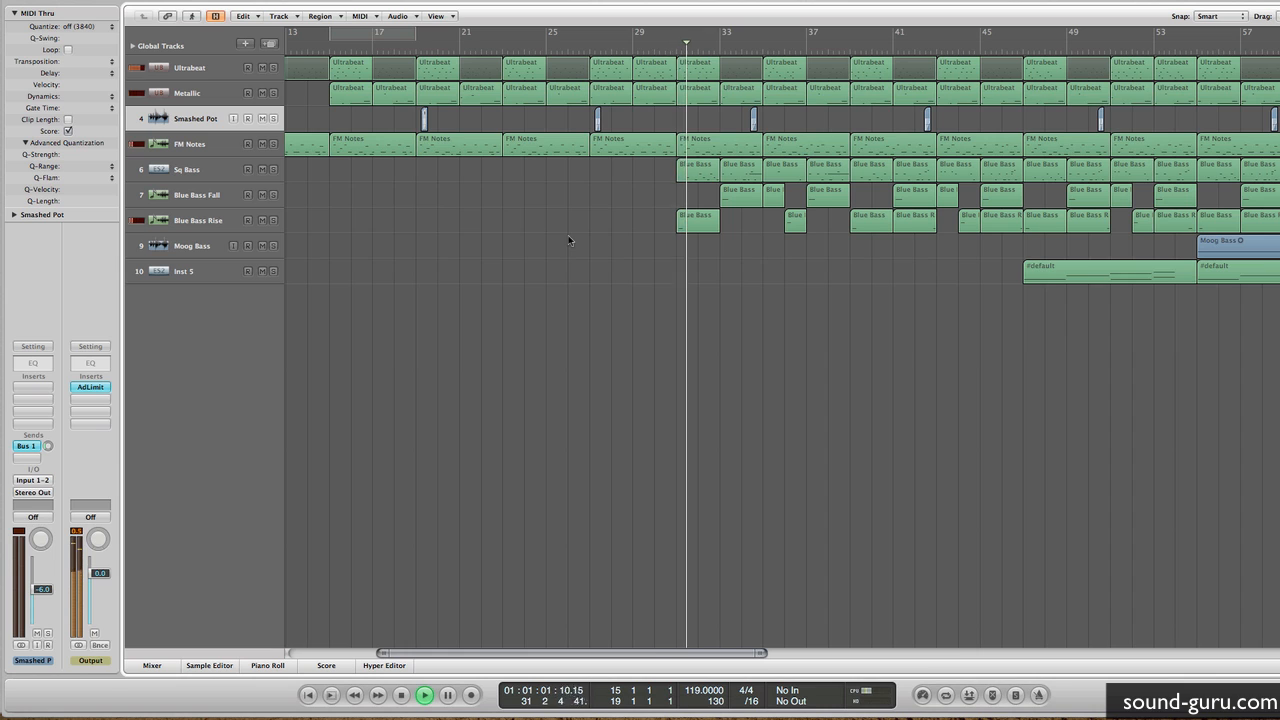
pyautogui.hscroll(3, 568, 240)
pyautogui.hscroll(2, 568, 238)
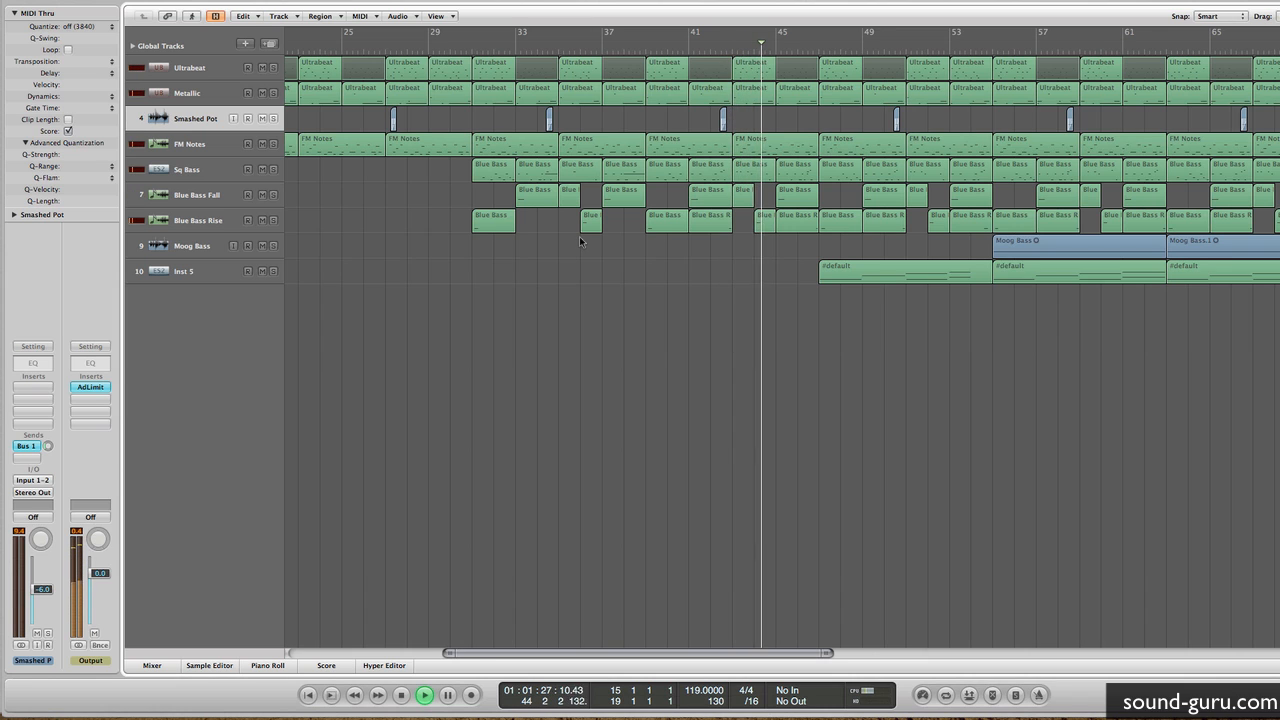
pyautogui.hscroll(5, 575, 239)
pyautogui.hscroll(5, 597, 286)
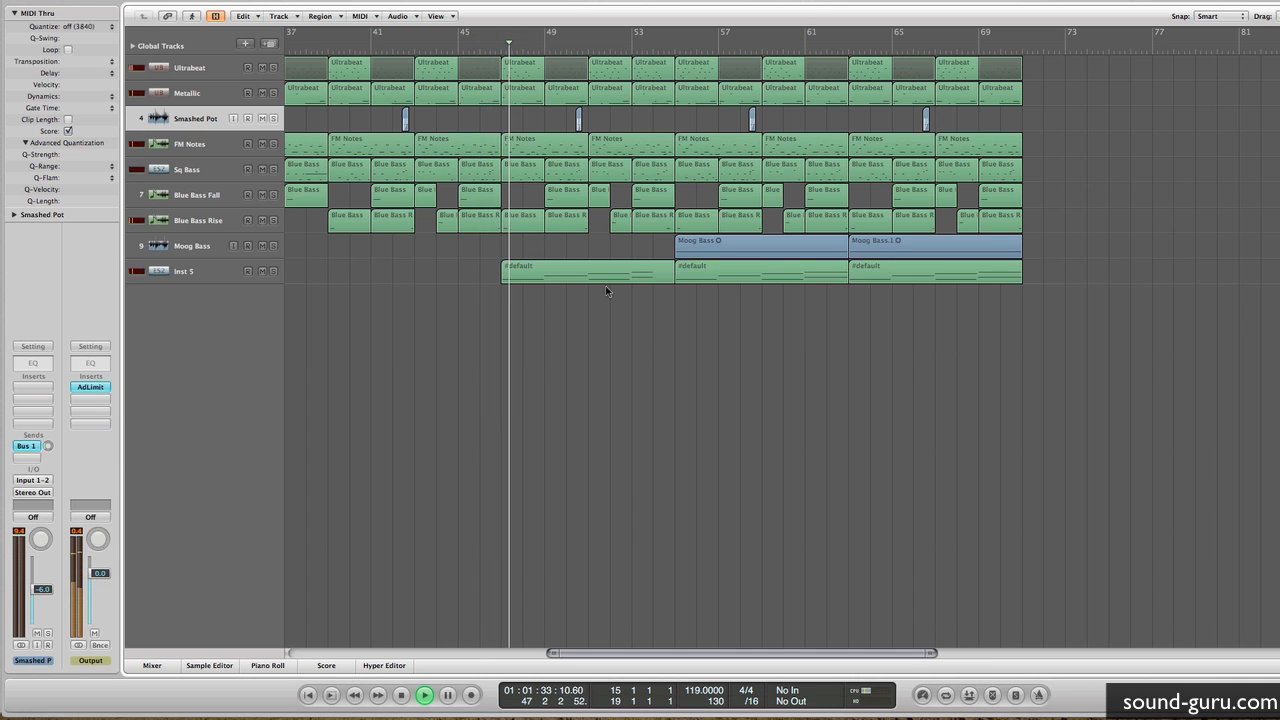
# Step: Select the Inst 5 track during playback, check the channel levels in the mixer and close the mixer
pyautogui.click(130, 270)
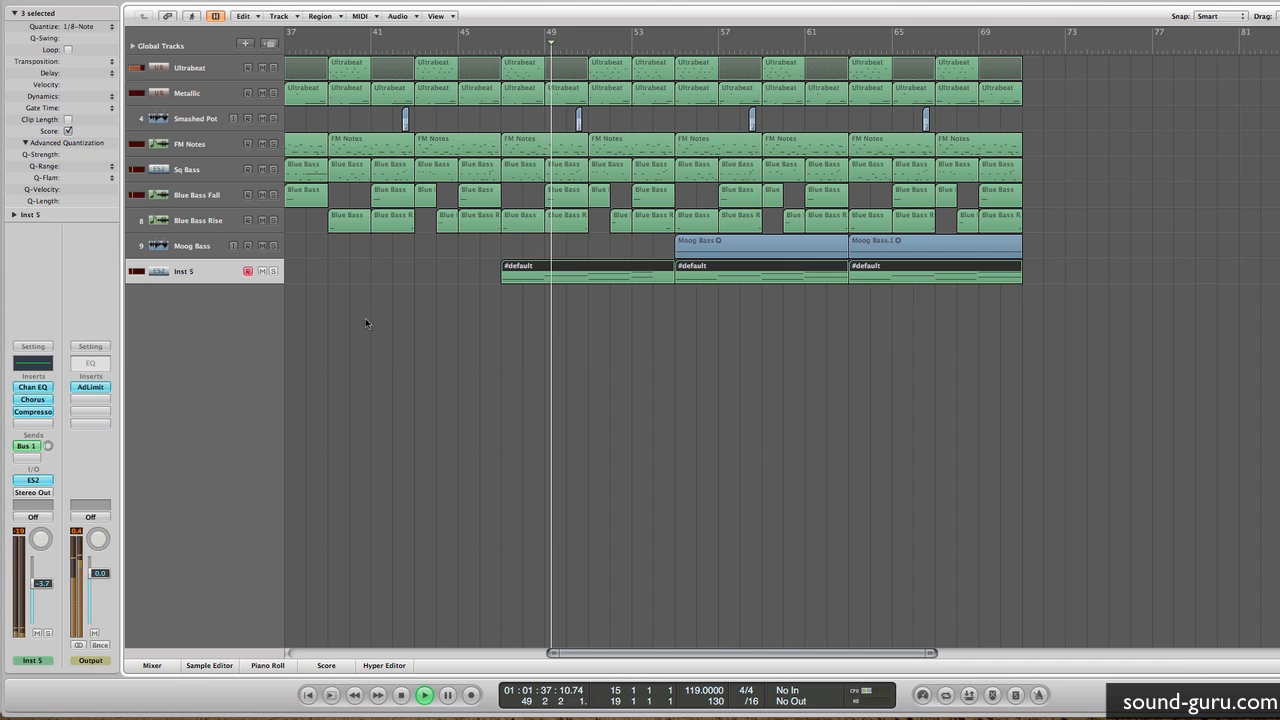
pyautogui.click(160, 665)
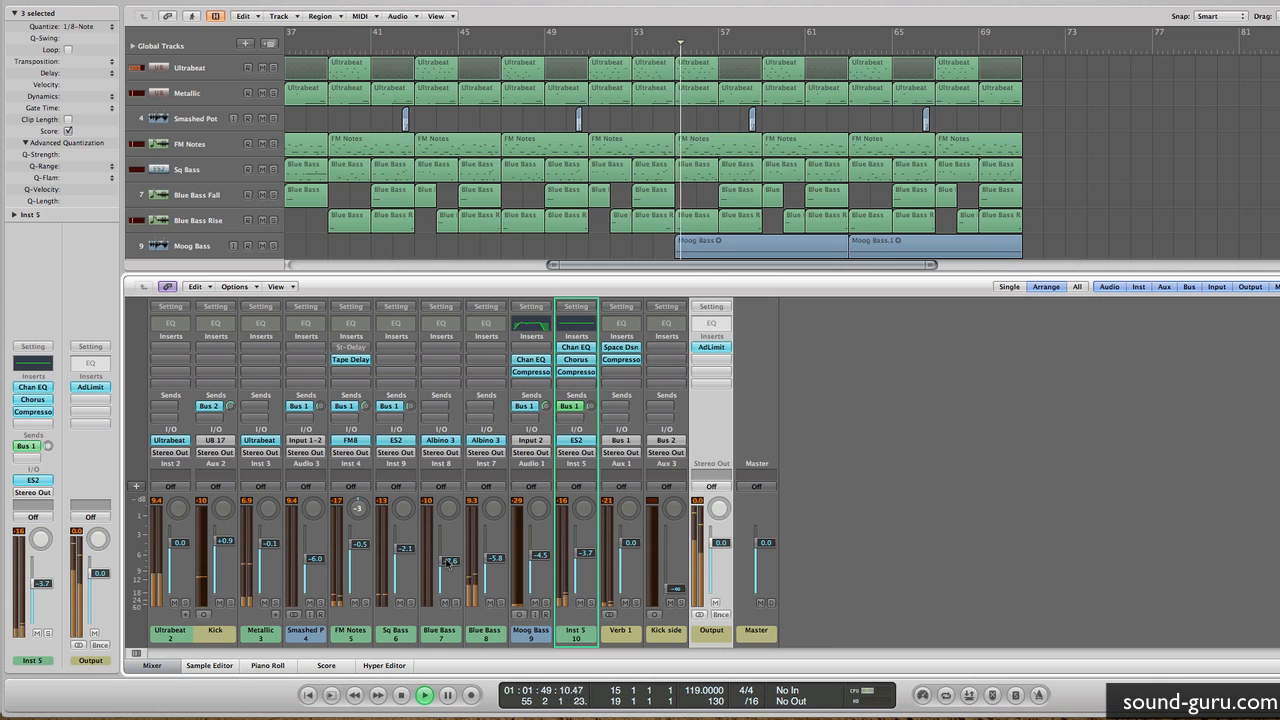
pyautogui.click(171, 665)
pyautogui.click(807, 493)
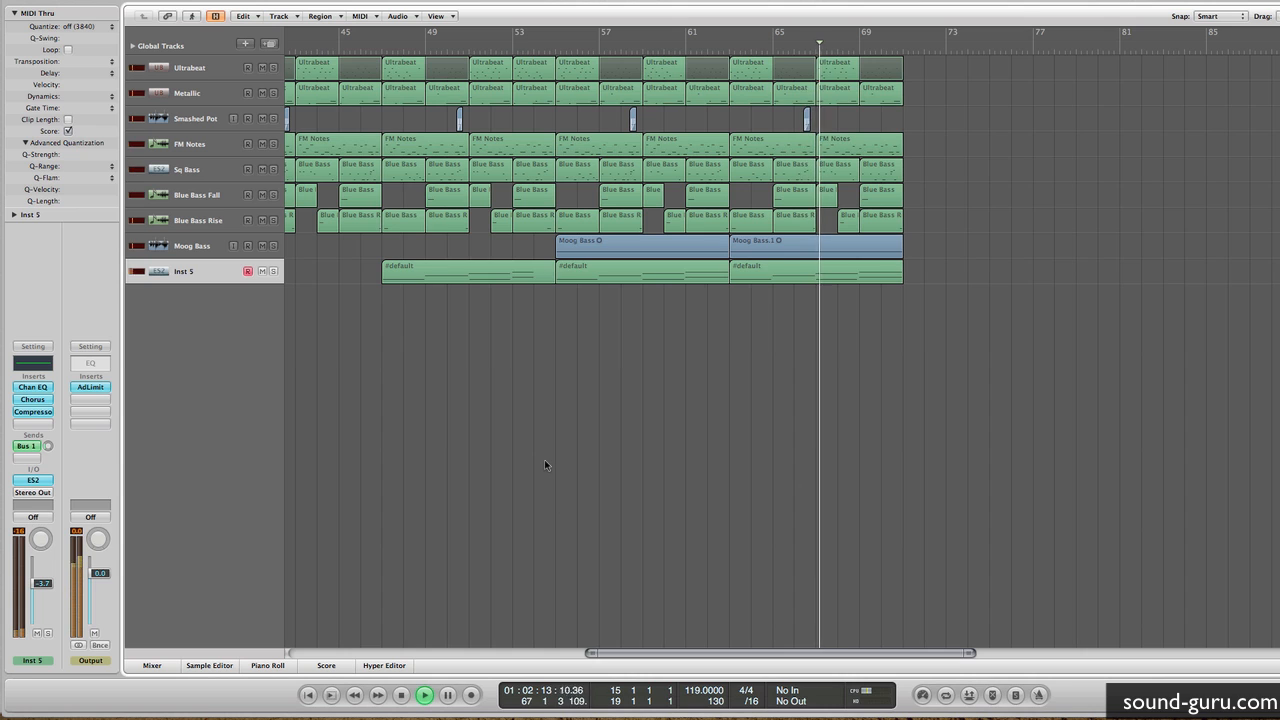
# Step: Stop playback at the end of the arrangement and show more of the timeline at once
pyautogui.hscroll(-3, 546, 459)
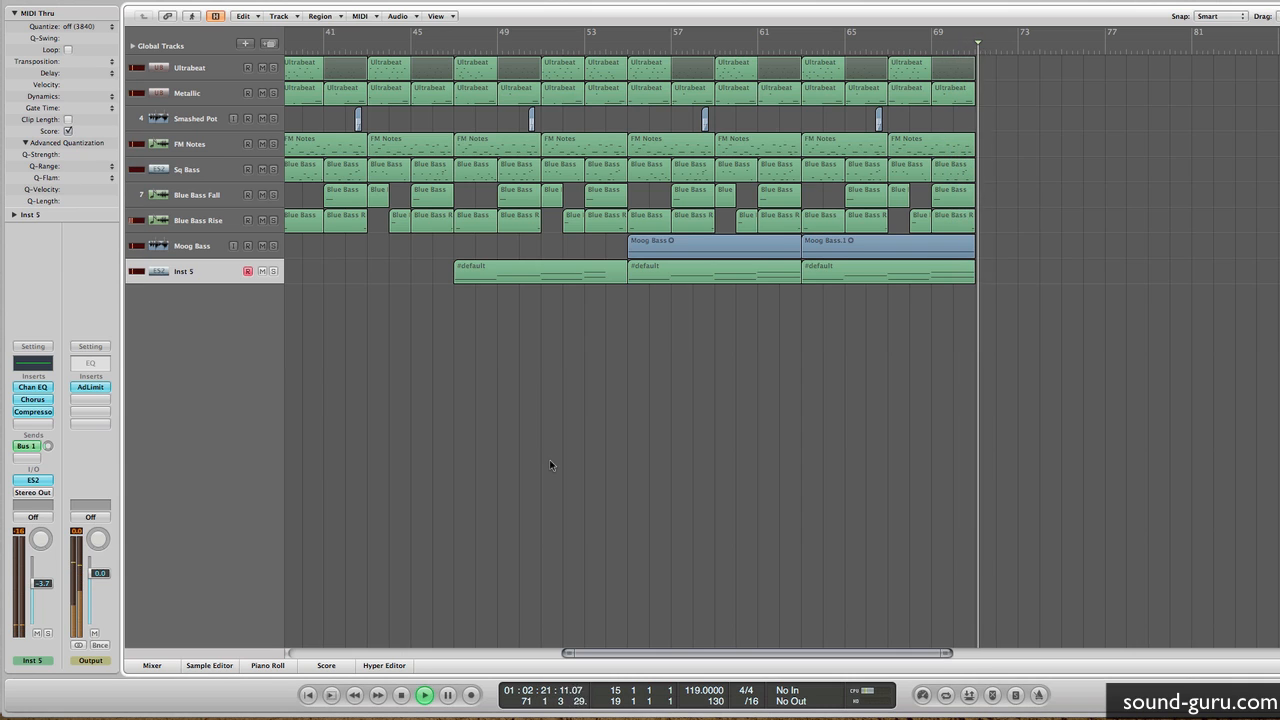
pyautogui.press('space')
pyautogui.hscroll(-5, 604, 393)
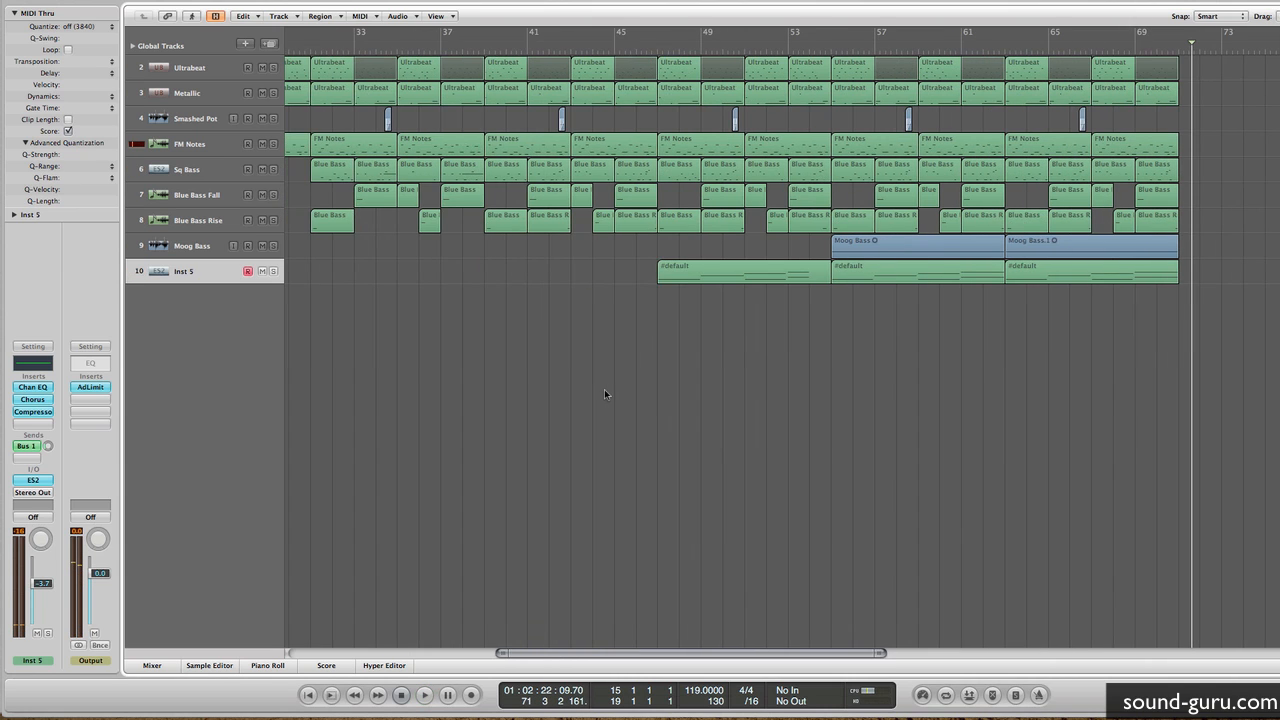
pyautogui.keyDown('ctrl'); pyautogui.keyDown('alt'); pyautogui.click(604, 390); pyautogui.keyUp('alt'); pyautogui.keyUp('ctrl')
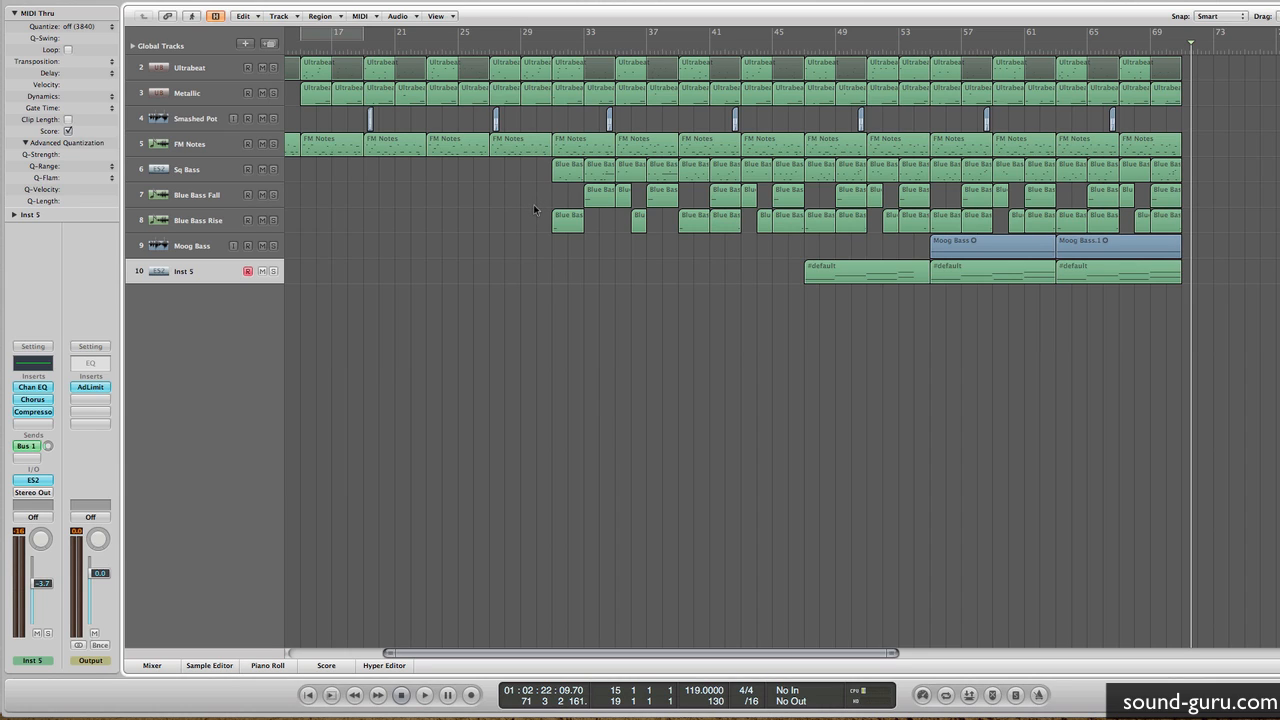
# Step: Solo the Metallic channel in the mixer and play it with the cycle on from bar 15 to 19
pyautogui.press('x')
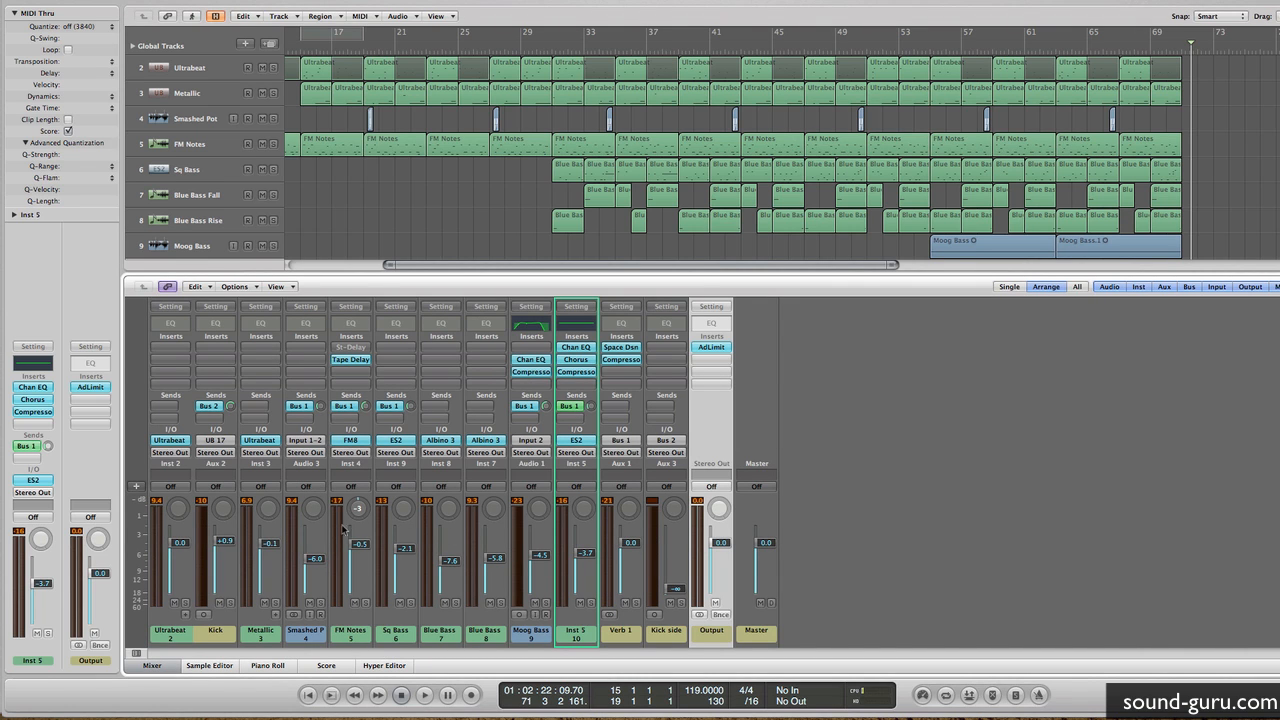
pyautogui.click(277, 636)
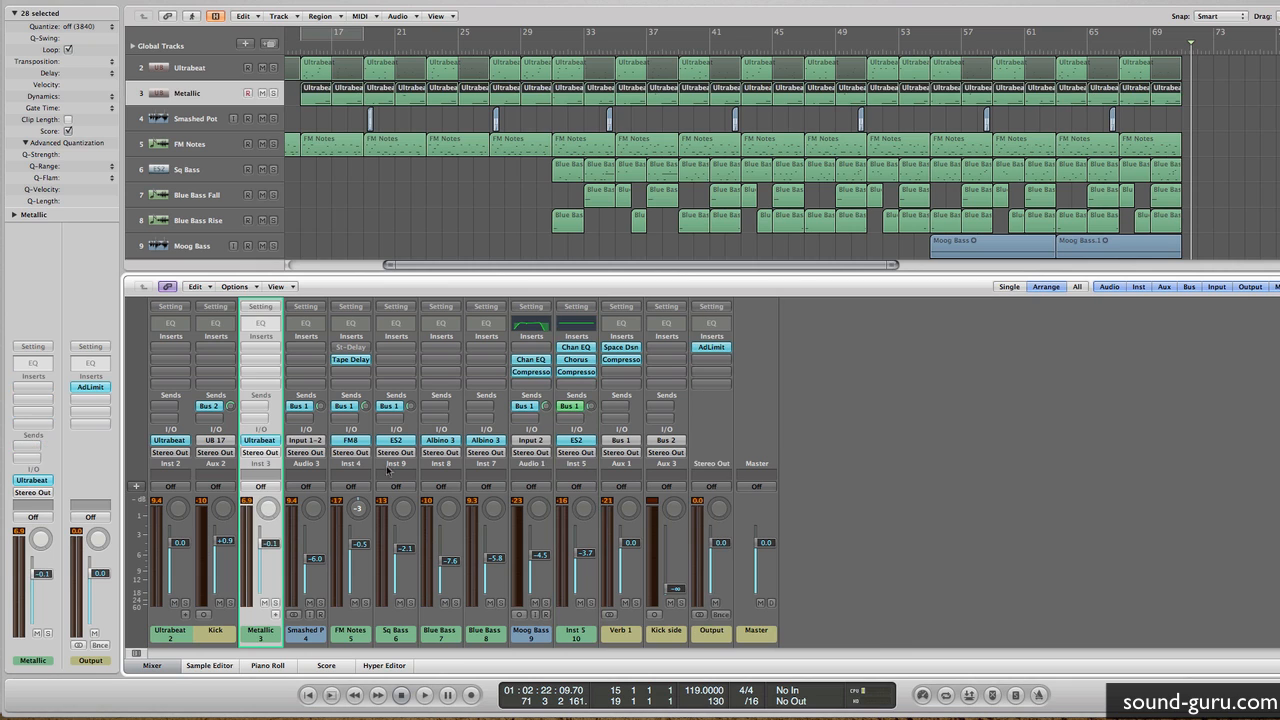
pyautogui.click(463, 181)
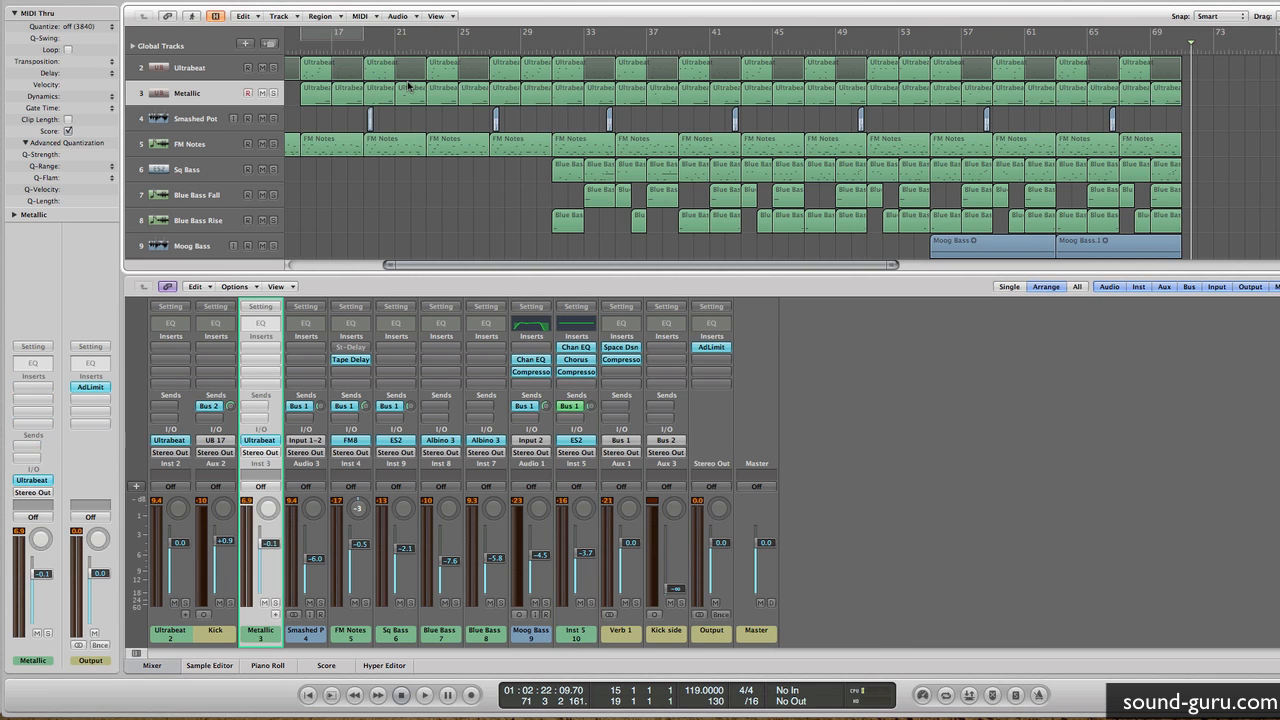
pyautogui.hscroll(-5, 408, 86)
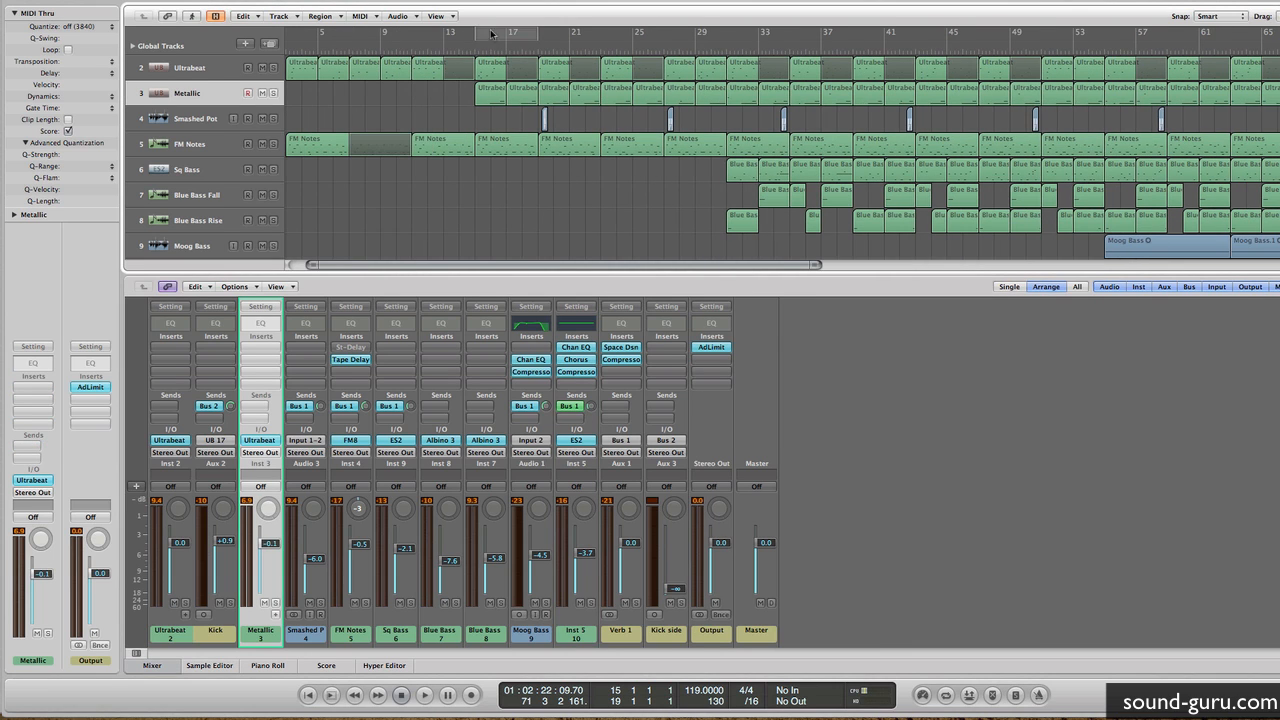
pyautogui.click(276, 603)
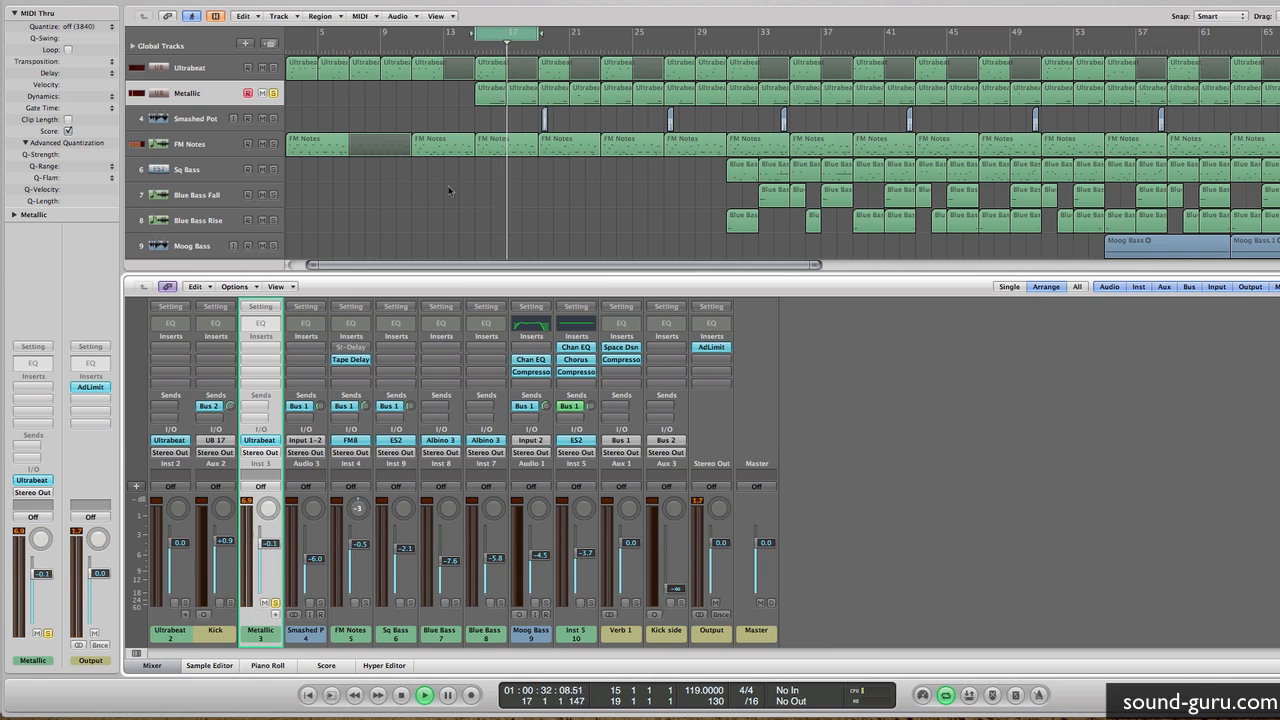
# Step: Inspect the notes of the Metallic region at bar 17 in the Piano Roll, stop playback and close the editor
pyautogui.doubleClick(519, 102)
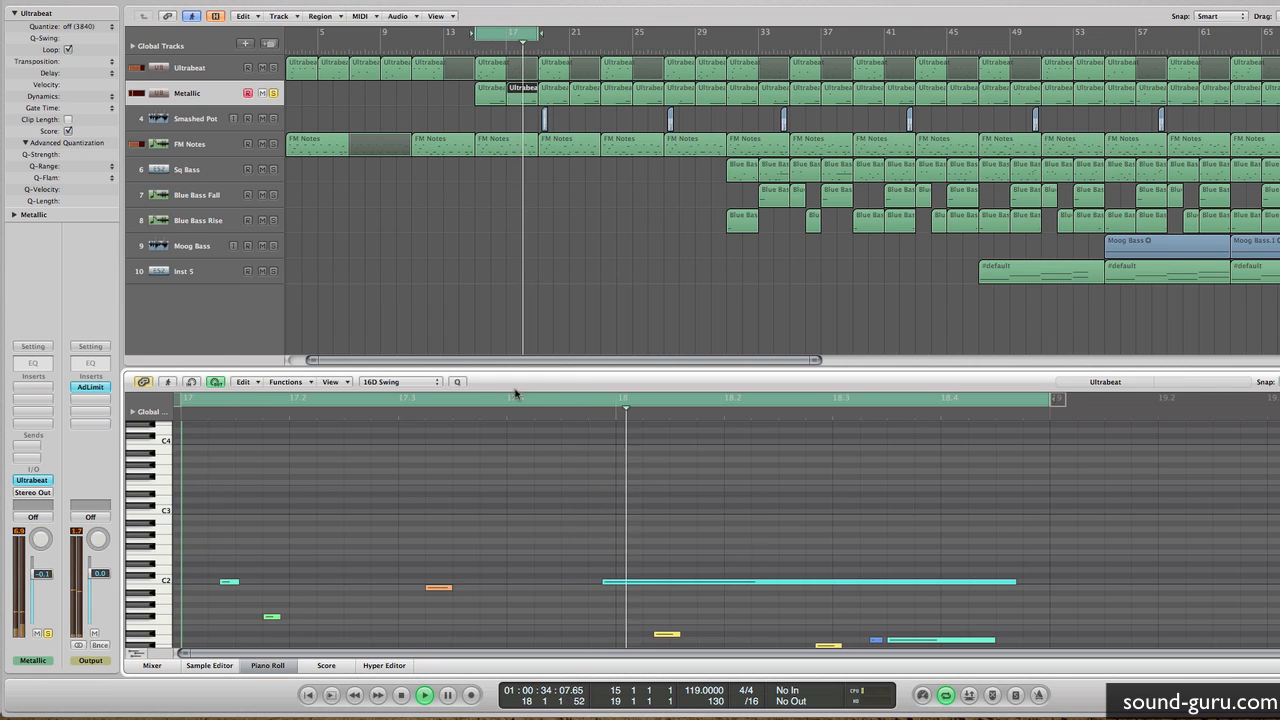
pyautogui.scroll(-1, 575, 455)
pyautogui.press('space')
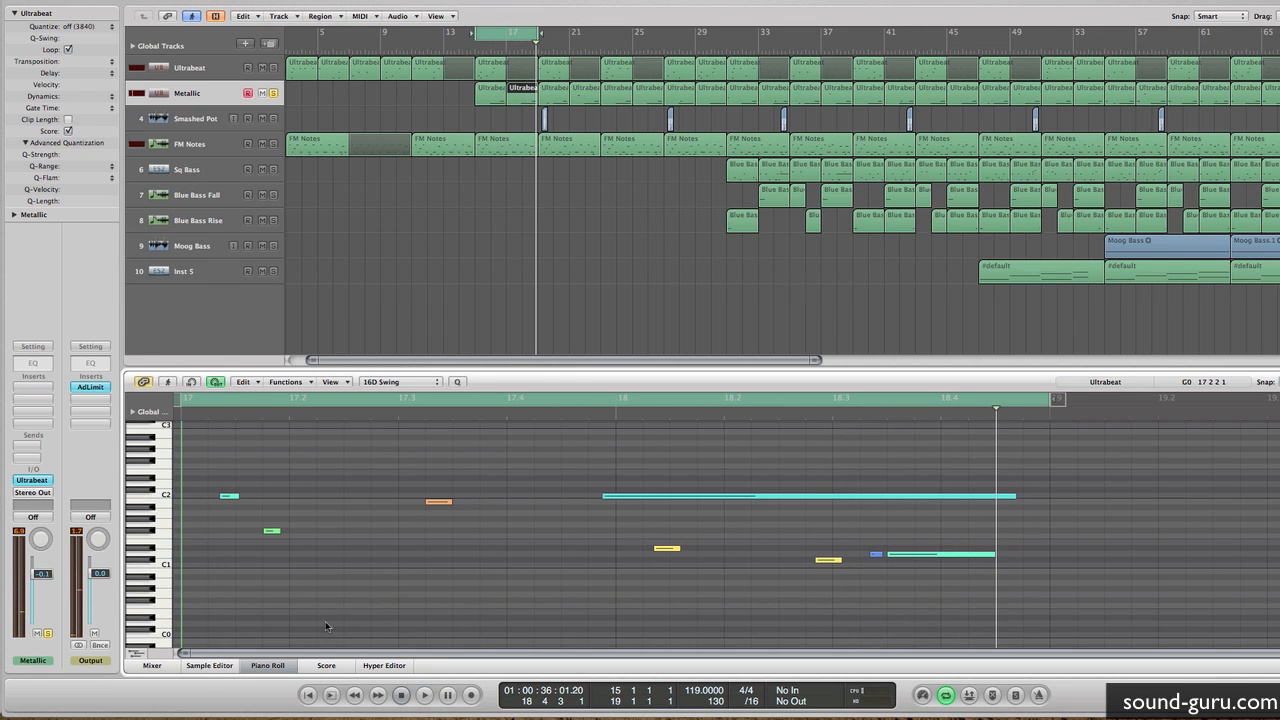
pyautogui.press('p')
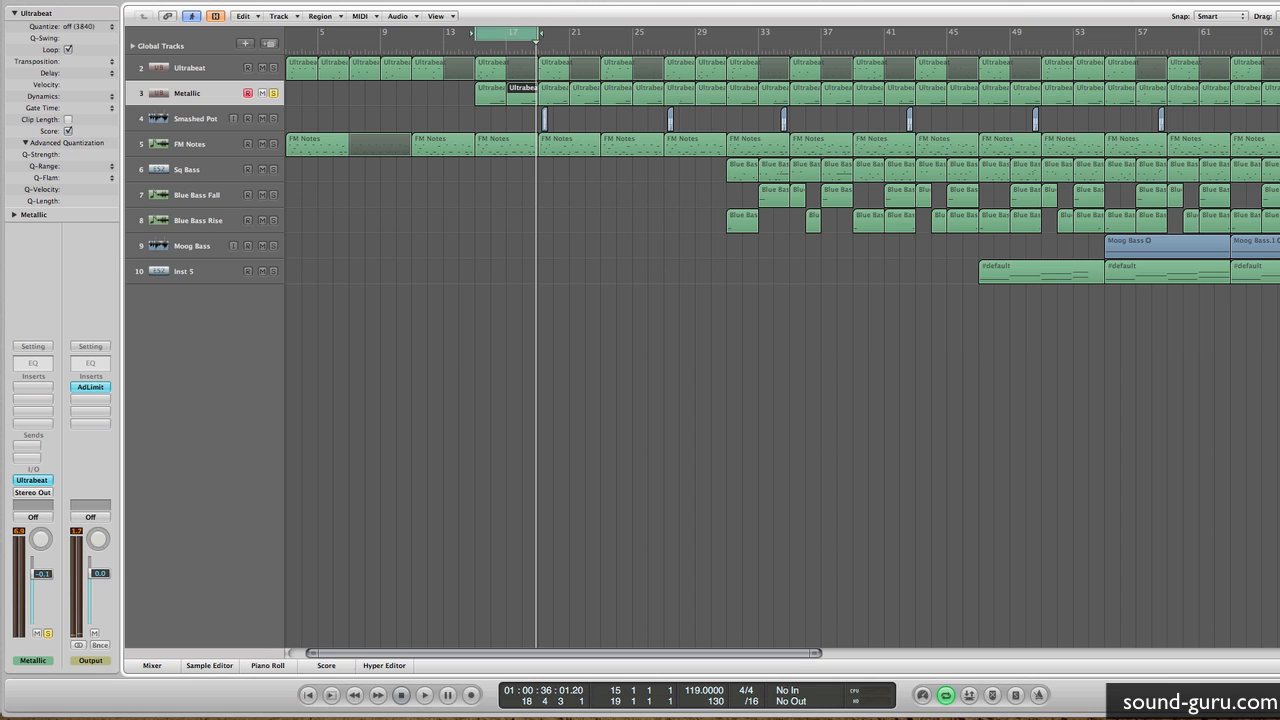
# Step: Set the cycle range to bars 47 through 55 and solo the Inst 5 track instead of Metallic
pyautogui.click(506, 33)
pyautogui.hscroll(5, 576, 82)
pyautogui.click(659, 328)
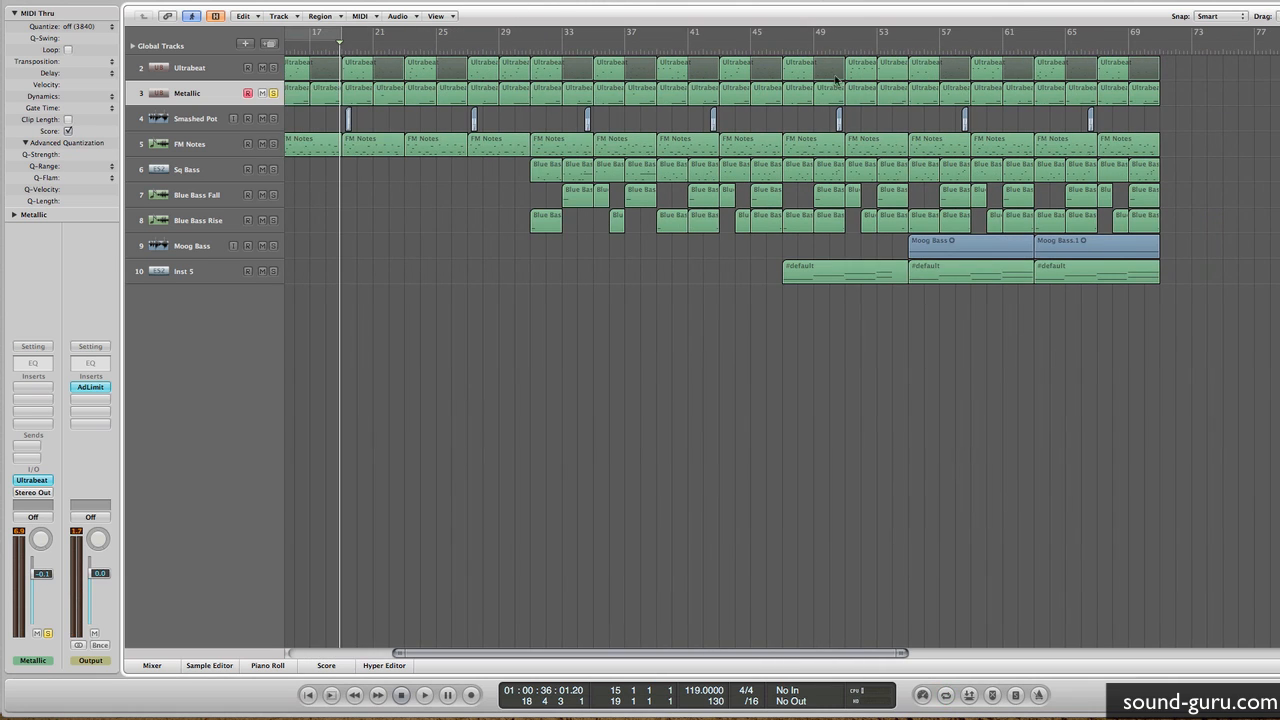
pyautogui.moveTo(825, 39); pyautogui.dragTo(910, 40)
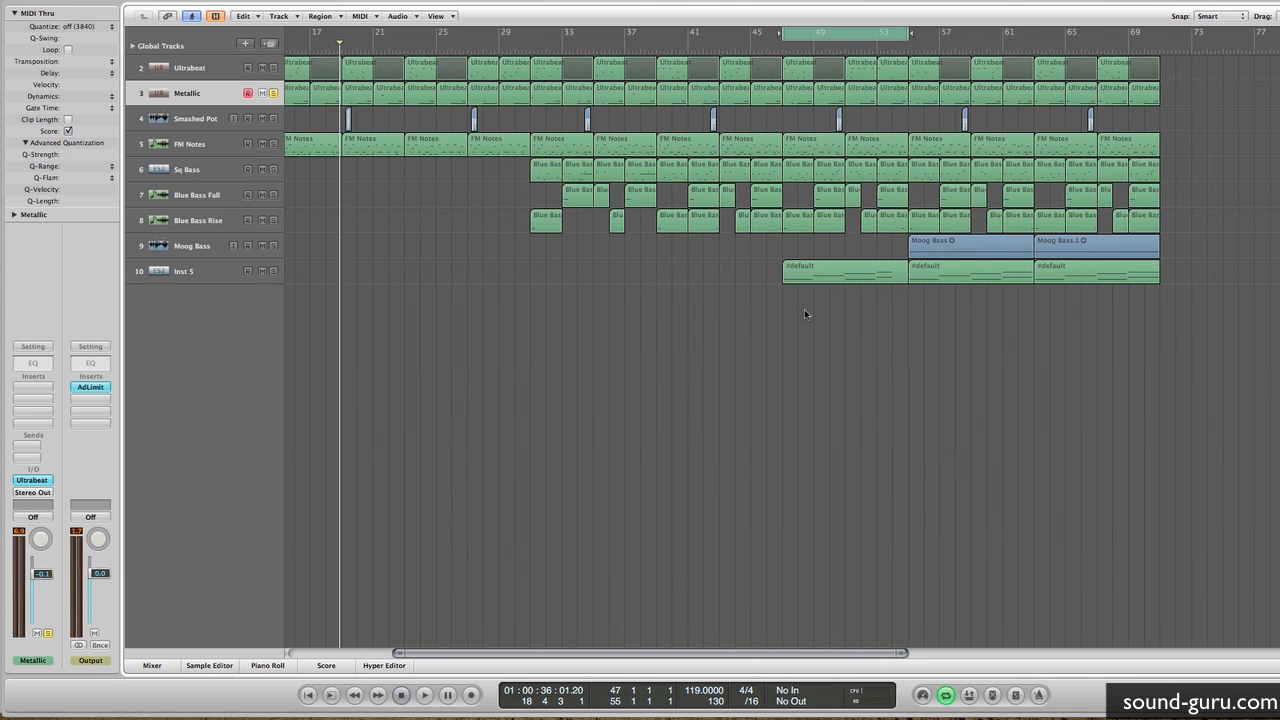
pyautogui.click(212, 265)
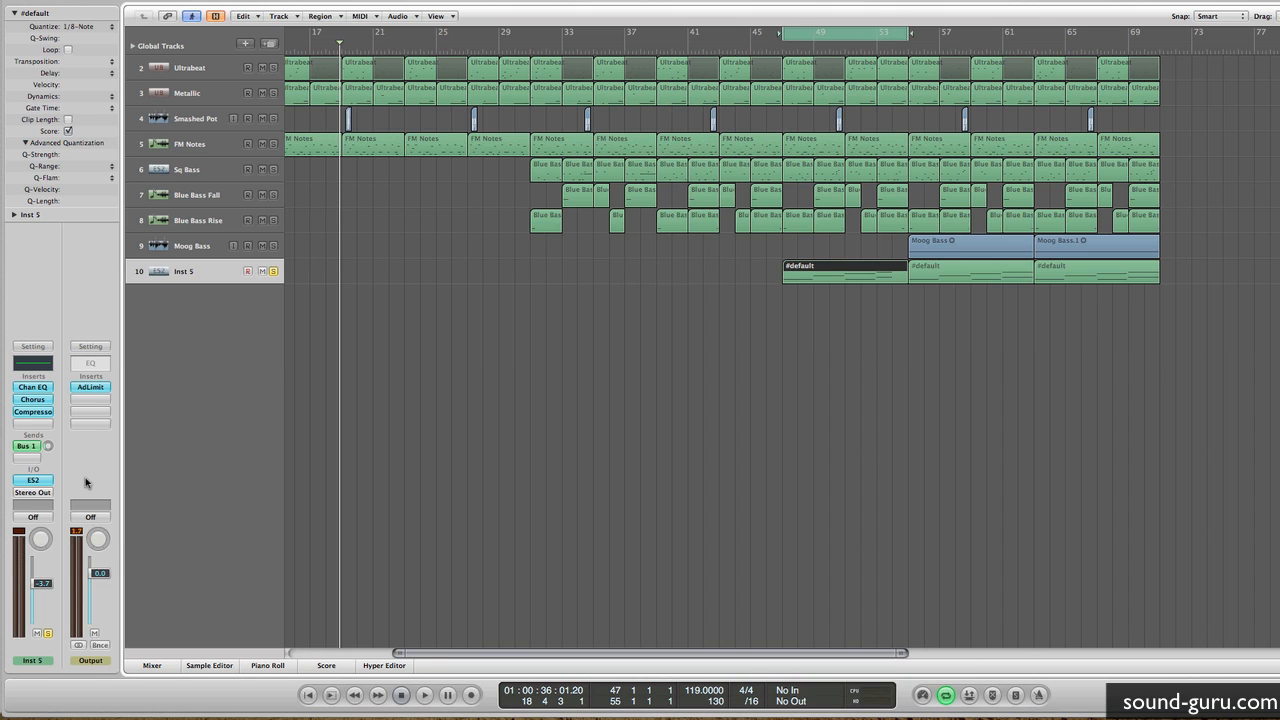
# Step: Play the soloed Inst 5 part within the cycle range and stop playback
pyautogui.press('space')
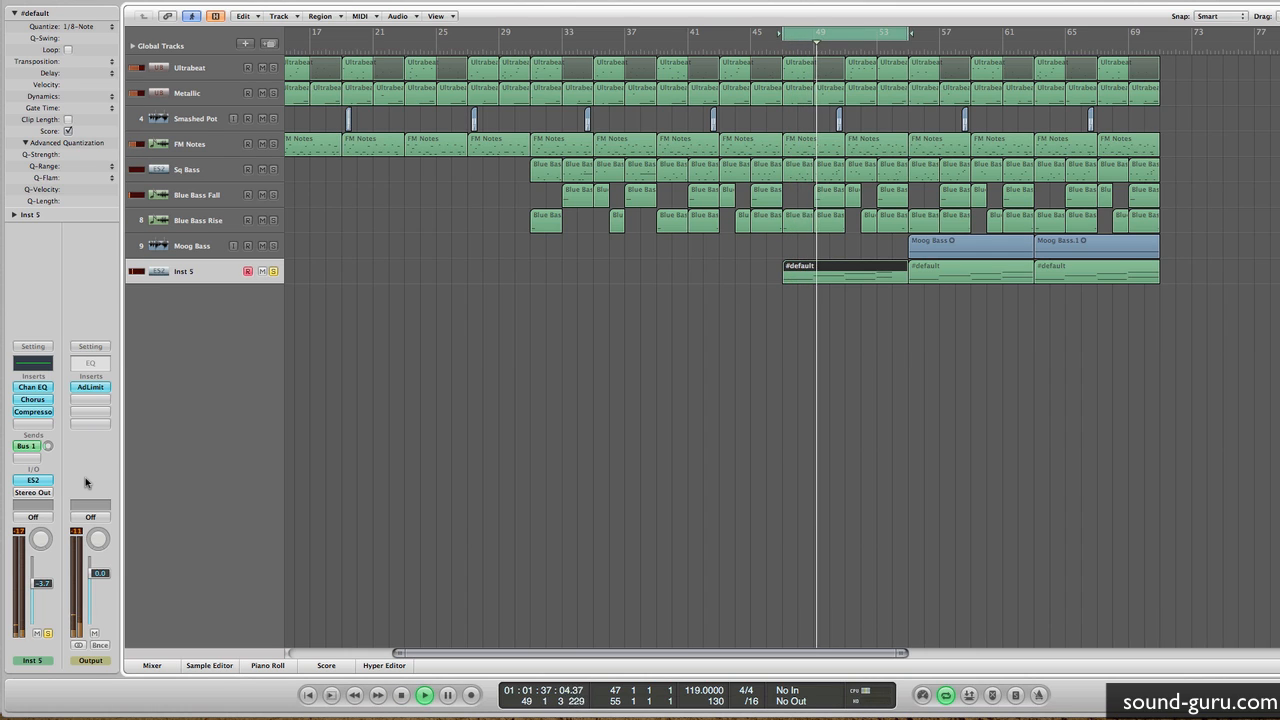
pyautogui.click(408, 424)
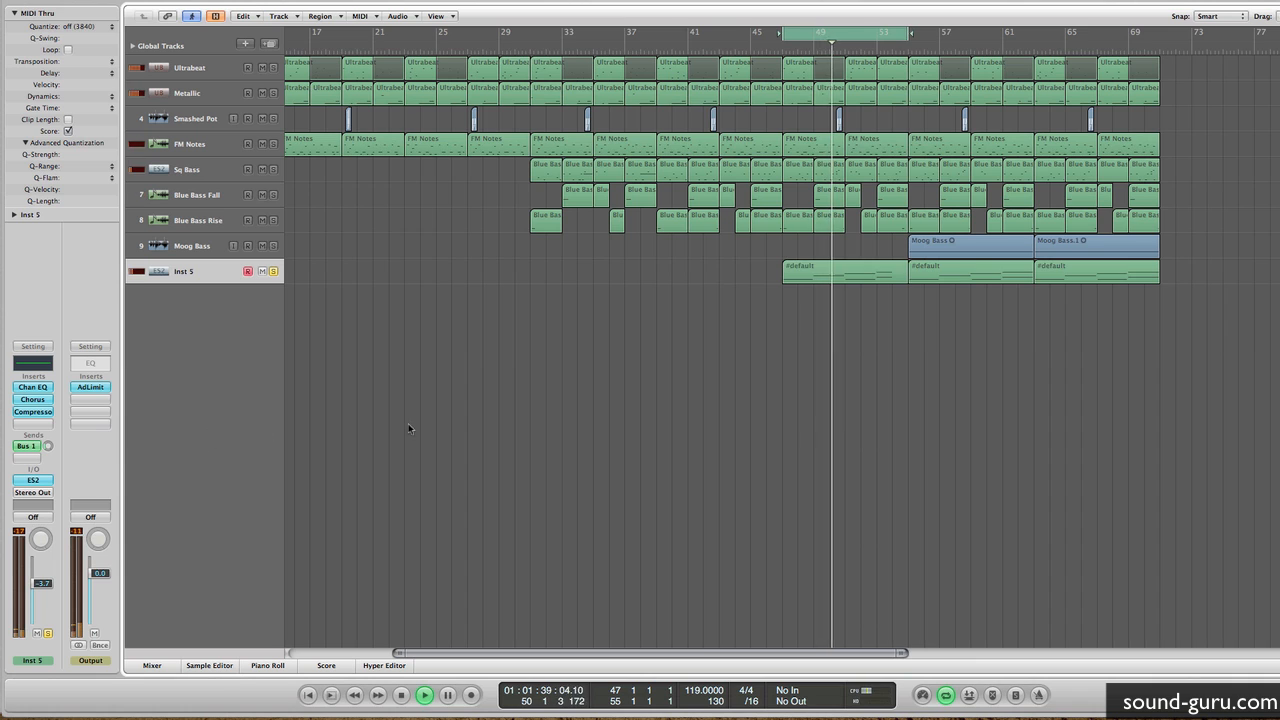
pyautogui.hscroll(3, 422, 426)
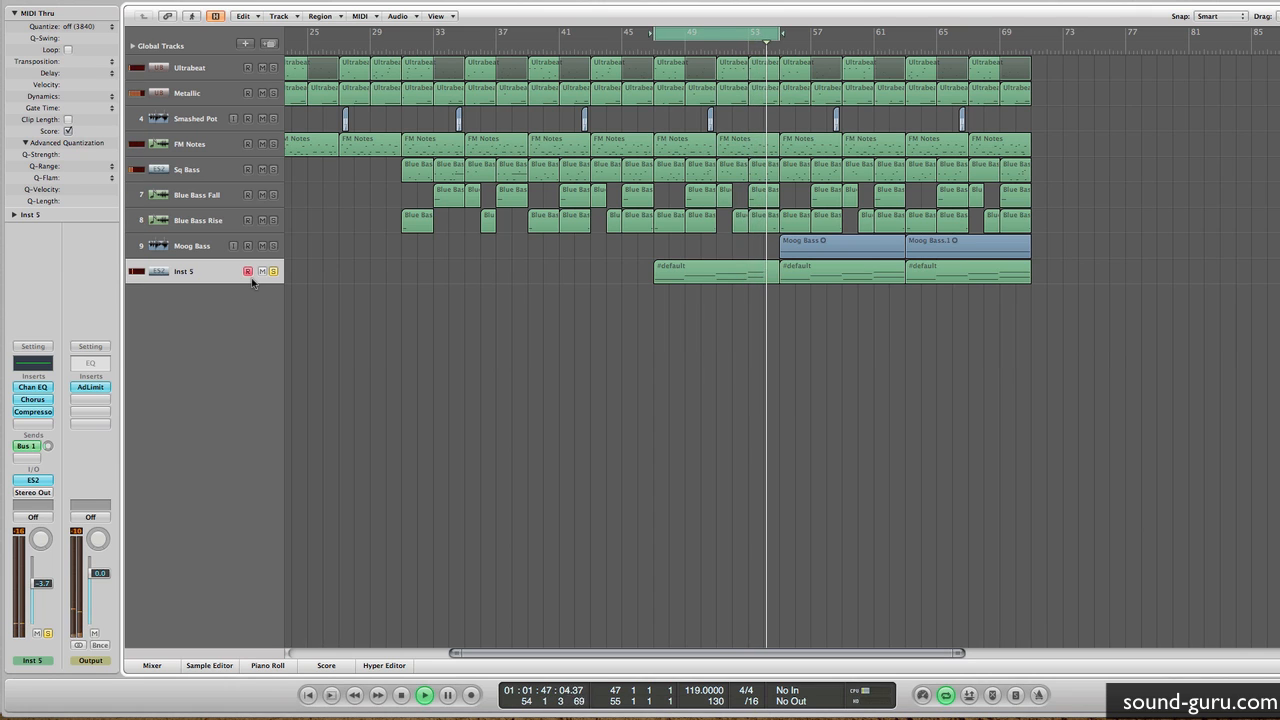
pyautogui.press('space')
# Step: Solo the Kick channel alongside Inst 5 in the mixer, and briefly view Inst 5's Compressor with its Bus 2 side chain
pyautogui.click(151, 665)
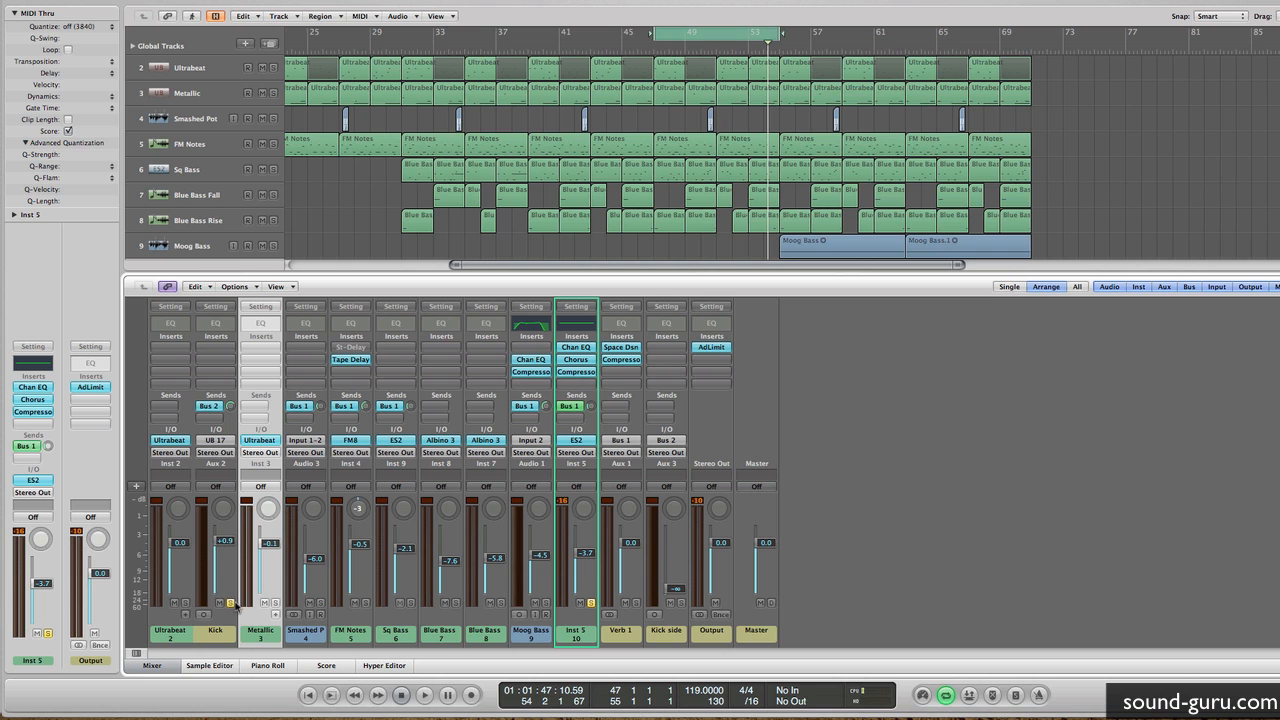
pyautogui.scroll(-2, 688, 175)
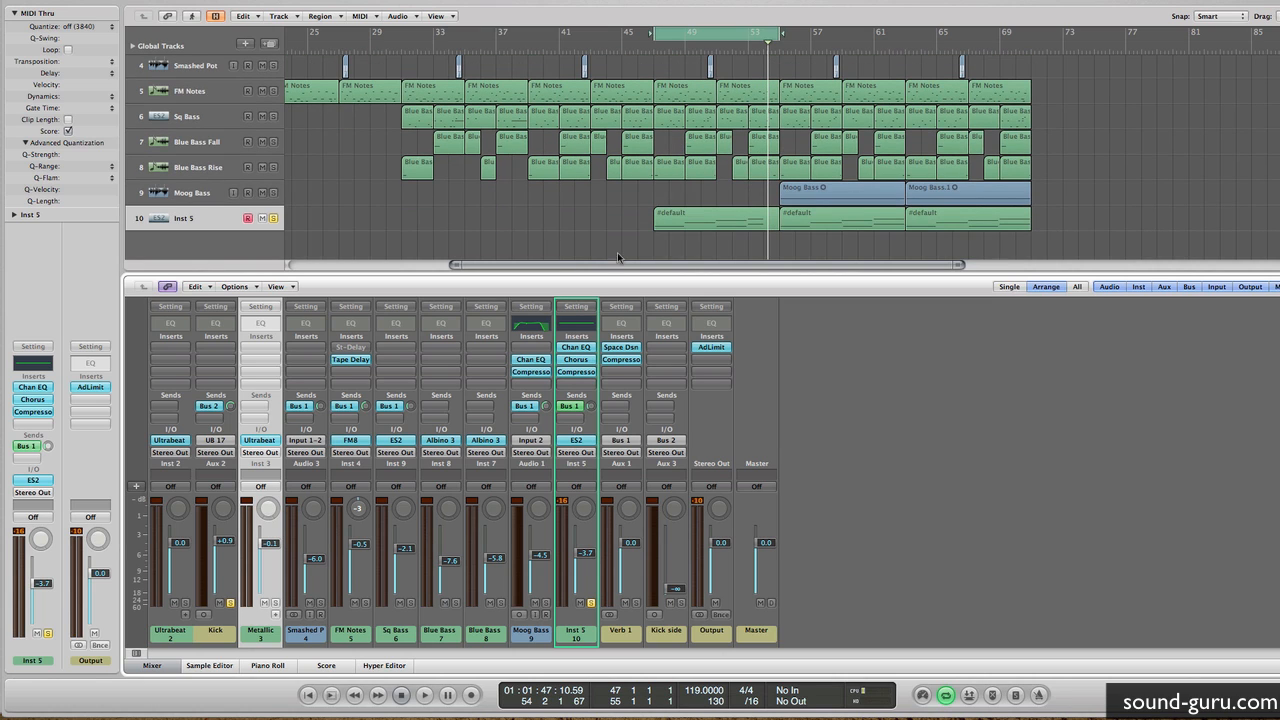
pyautogui.click(573, 372)
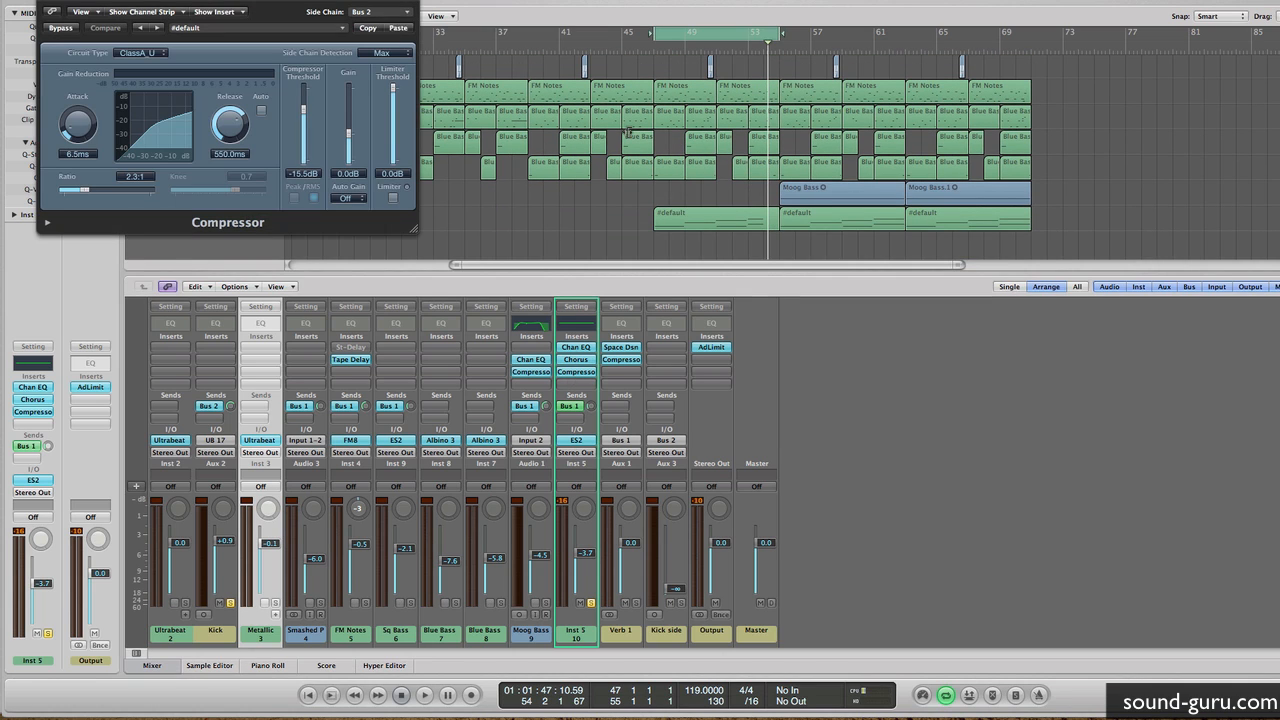
pyautogui.click(45, 2)
# Step: Lower the threshold of Inst 5's Compressor to -24.0 dB during cycle playback, close the plug-in and stop playback
pyautogui.press('space')
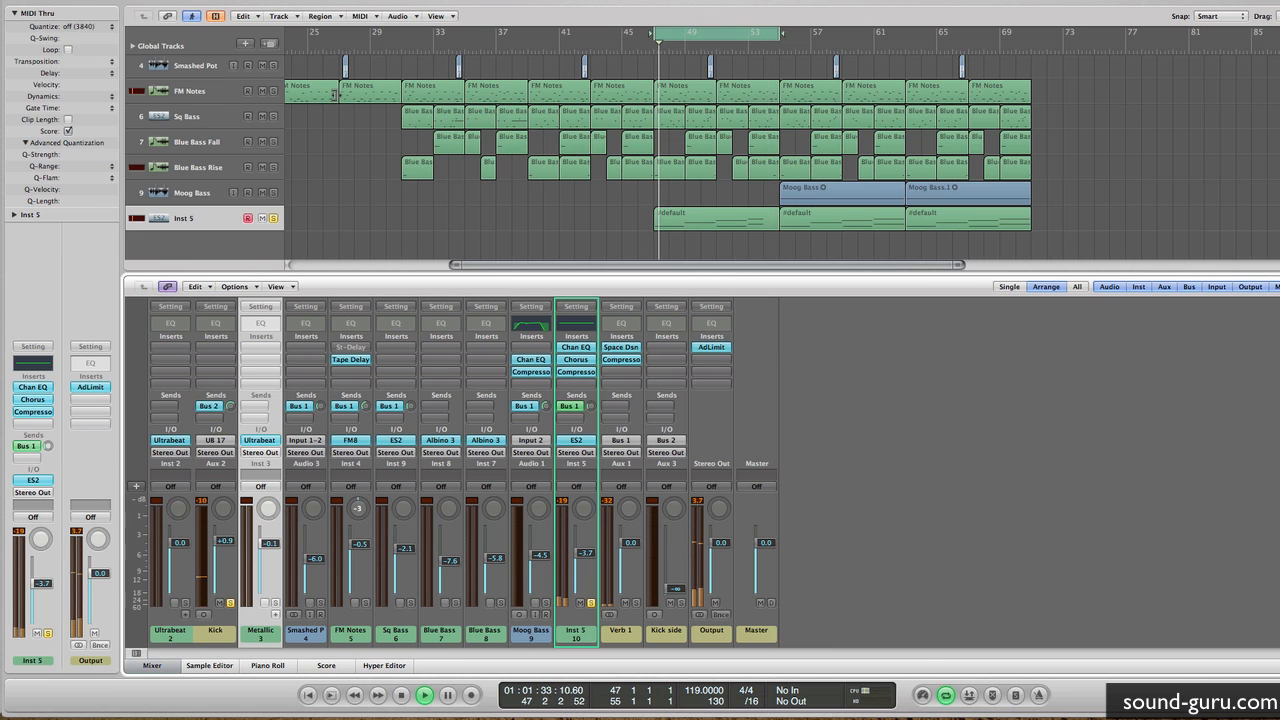
pyautogui.press('space')
pyautogui.click(591, 376)
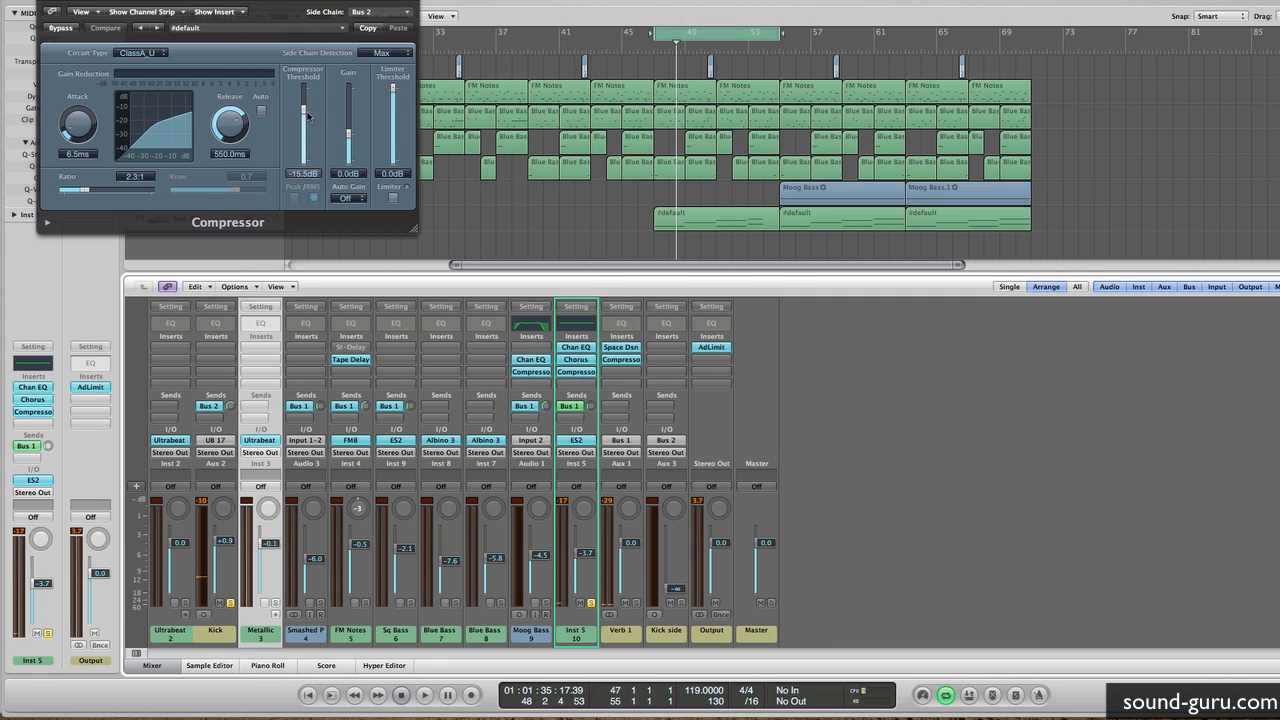
pyautogui.press('space')
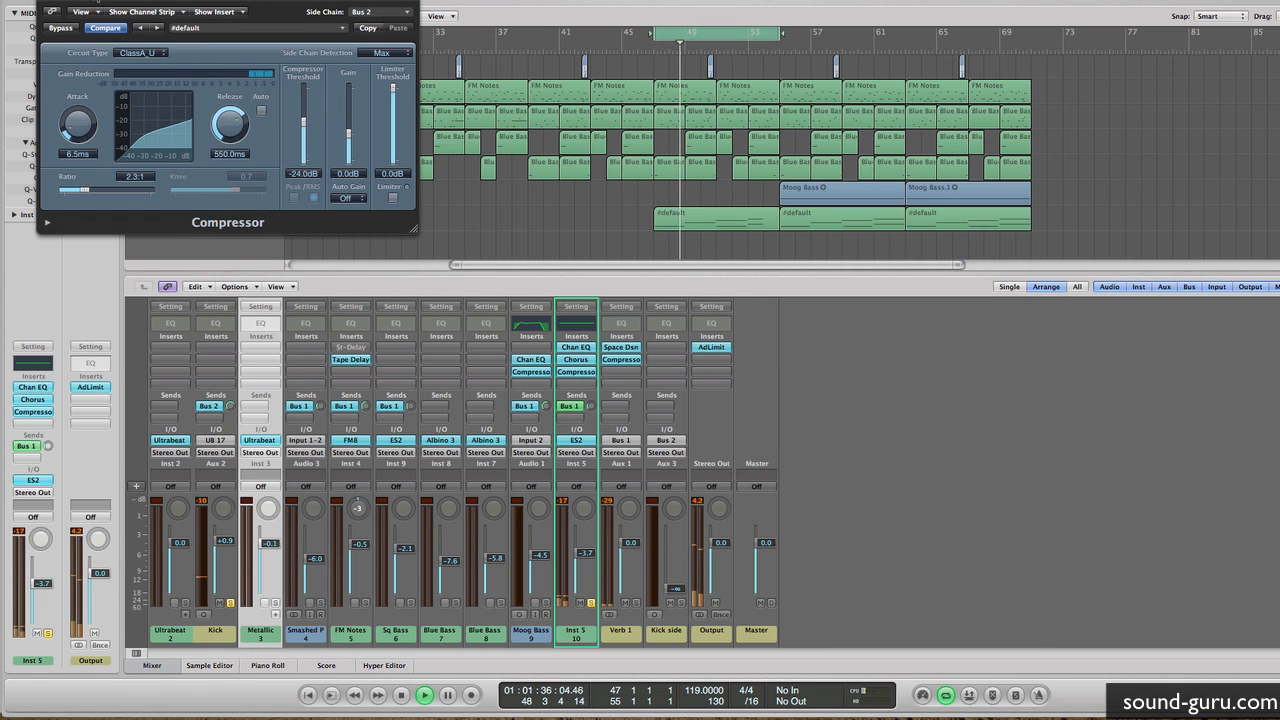
pyautogui.click(47, 1)
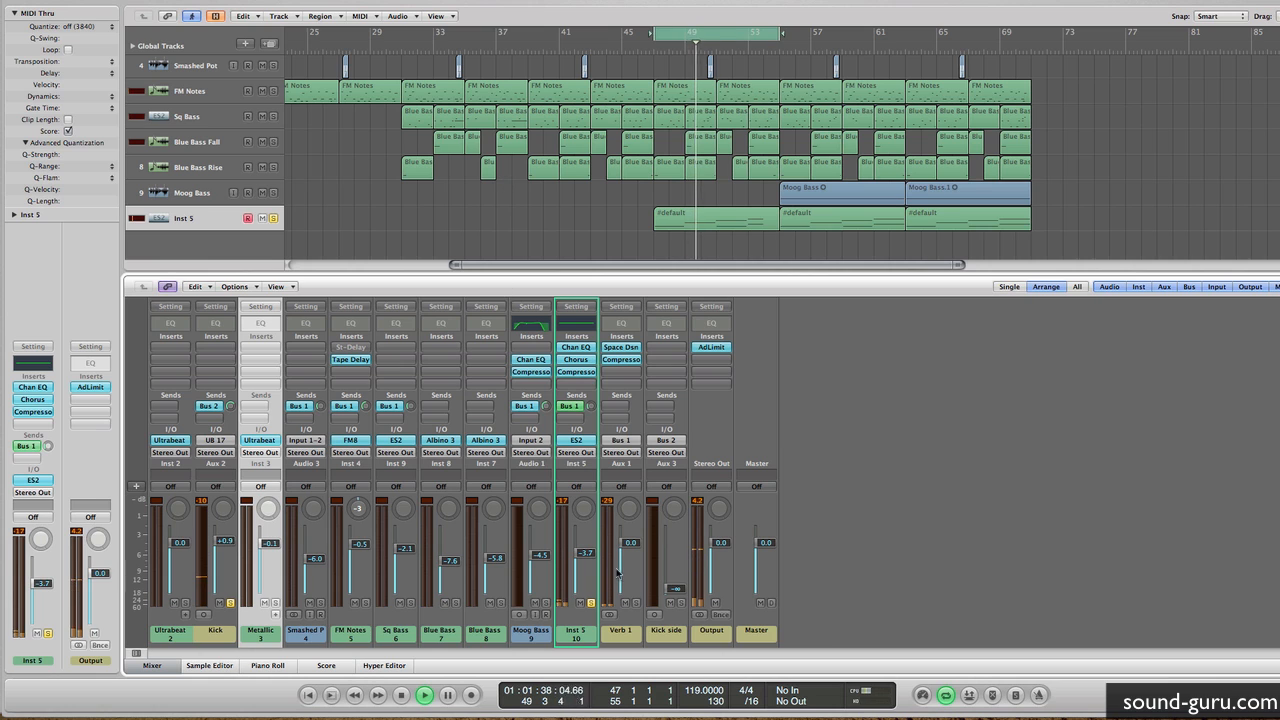
pyautogui.press('space')
# Step: Raise the release of Inst 5's Compressor to 740 ms during playback, stop and close the plug-in
pyautogui.click(576, 371)
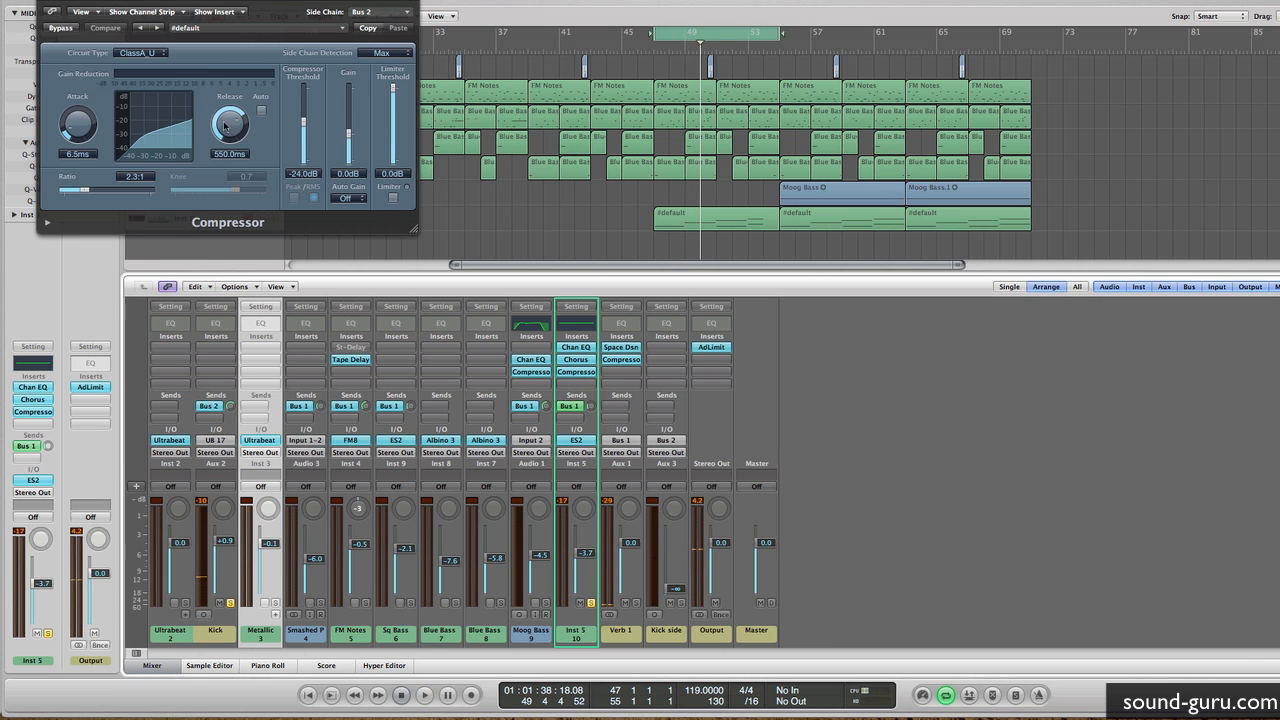
pyautogui.press('space')
pyautogui.scroll(4, 228, 128)
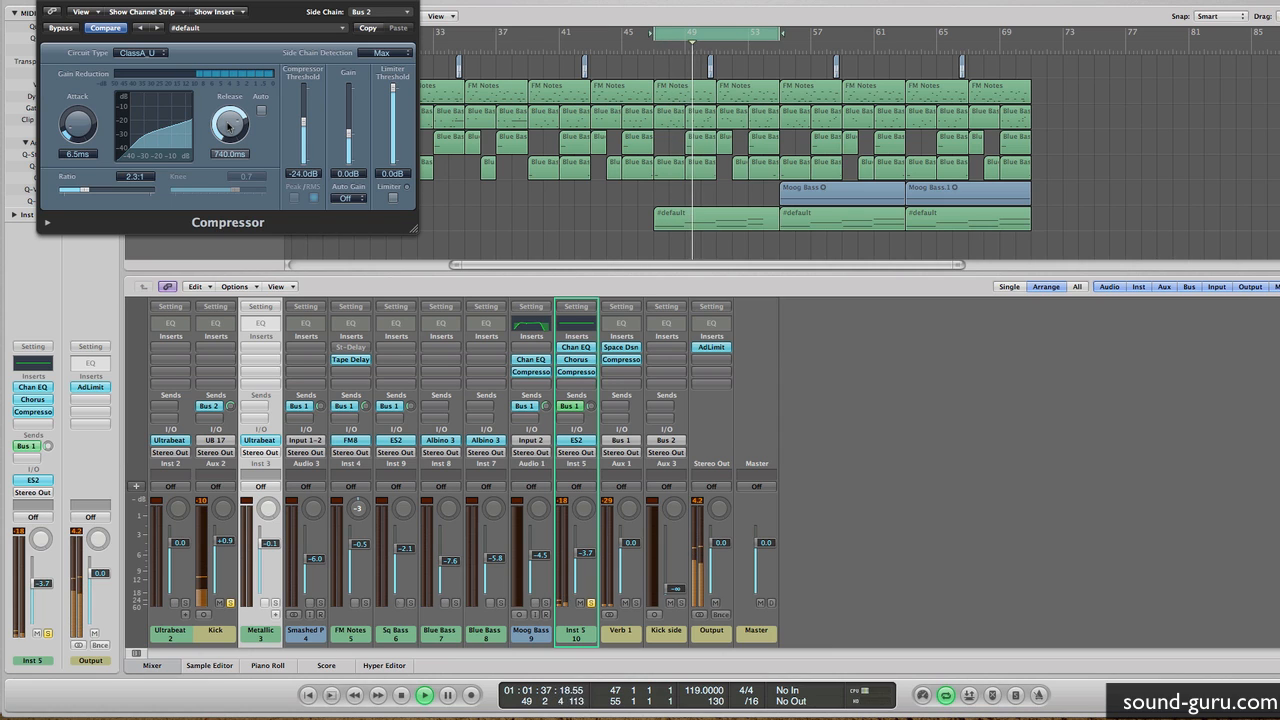
pyautogui.press('space')
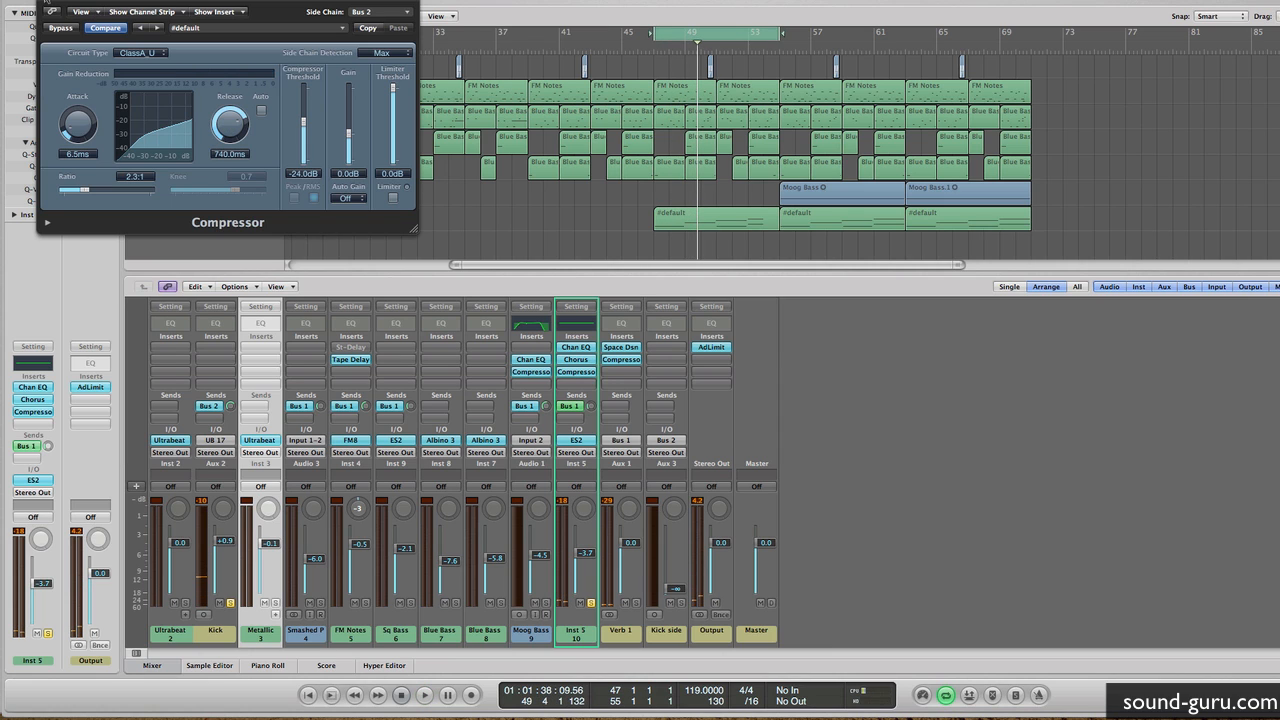
pyautogui.click(45, 3)
# Step: View the Compressor on Verb 1 with its Bus 2 side chain, and solo Verb 1 and Kick instead of Inst 5
pyautogui.hscroll(5, 383, 202)
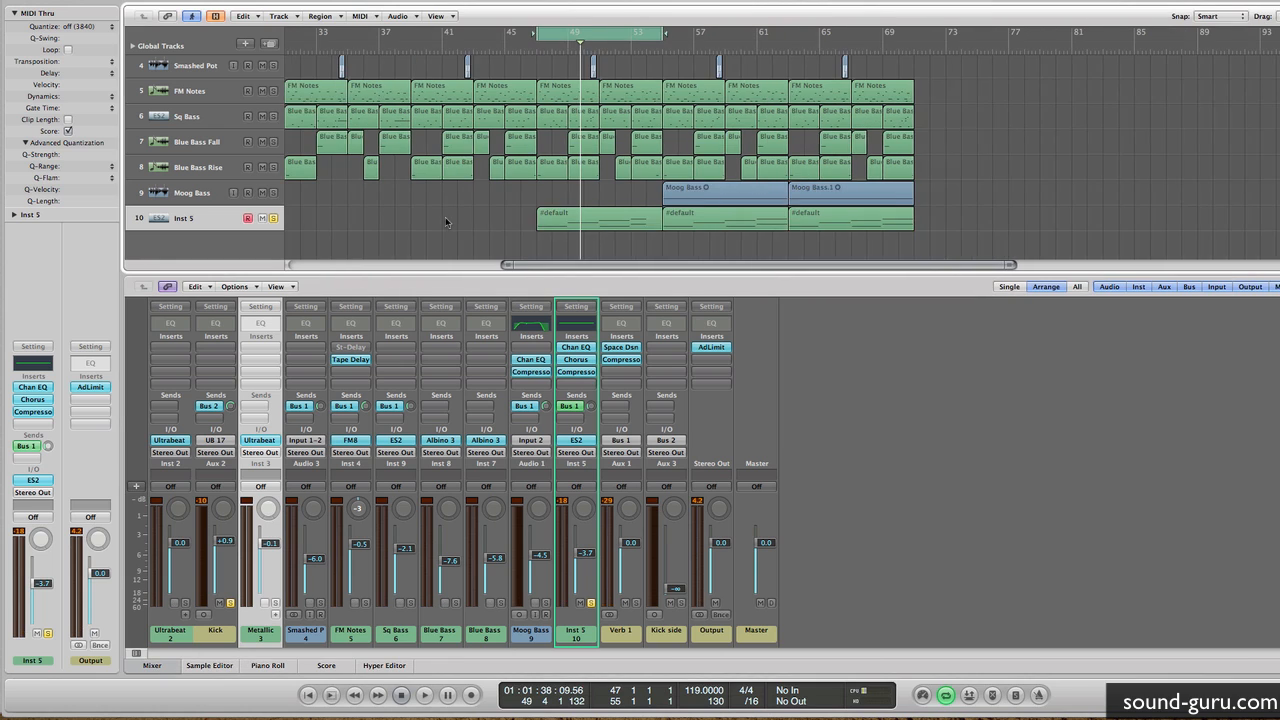
pyautogui.scroll(3, 465, 212)
pyautogui.scroll(-3, 465, 212)
pyautogui.click(621, 360)
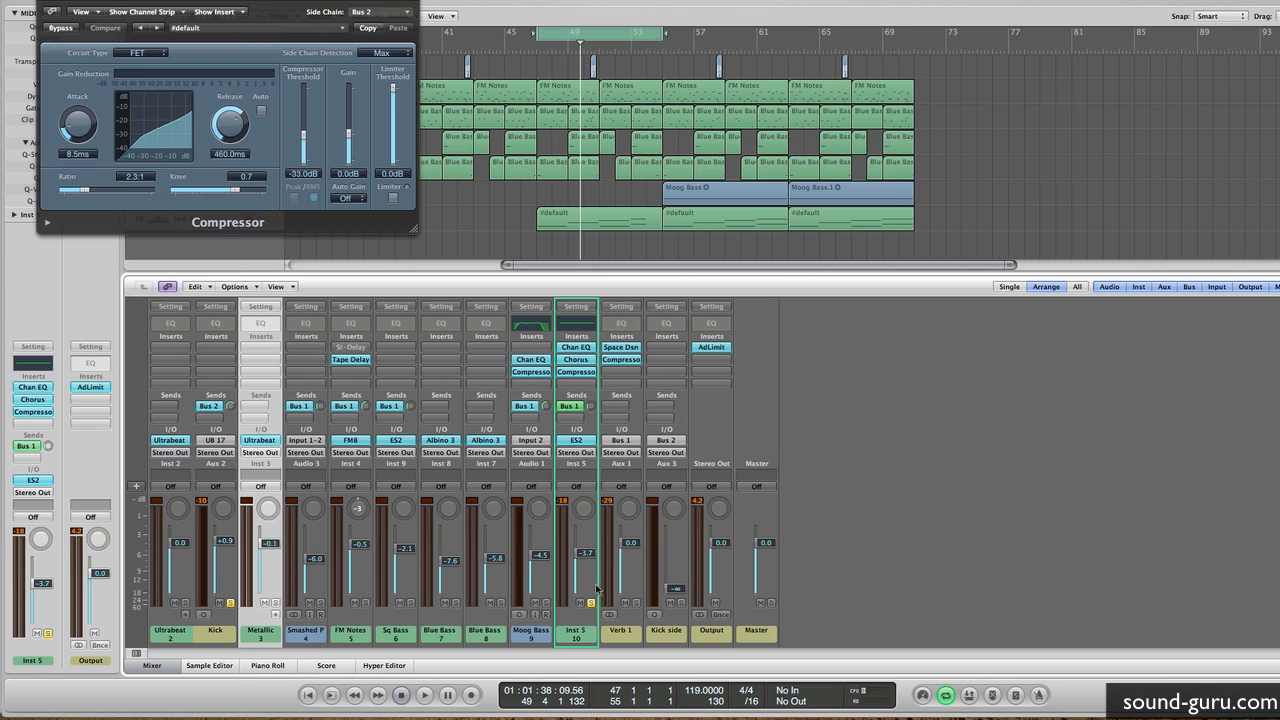
pyautogui.click(230, 603)
pyautogui.click(626, 636)
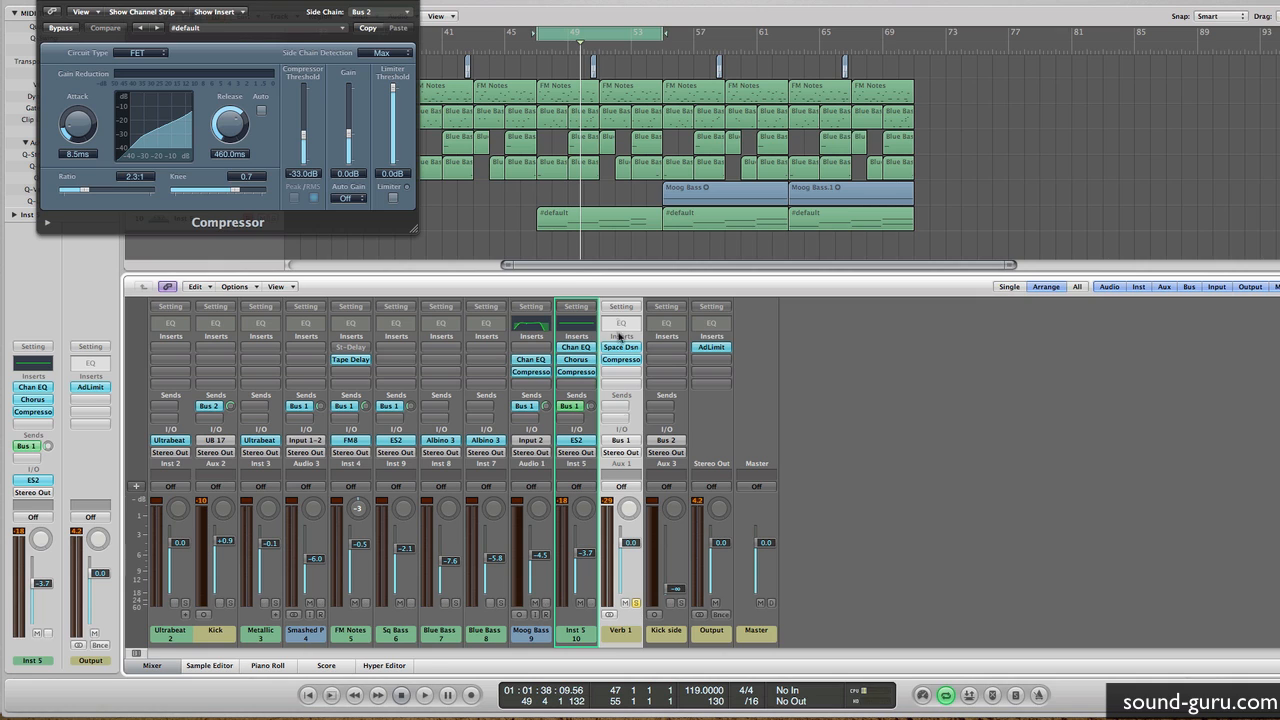
pyautogui.click(41, 4)
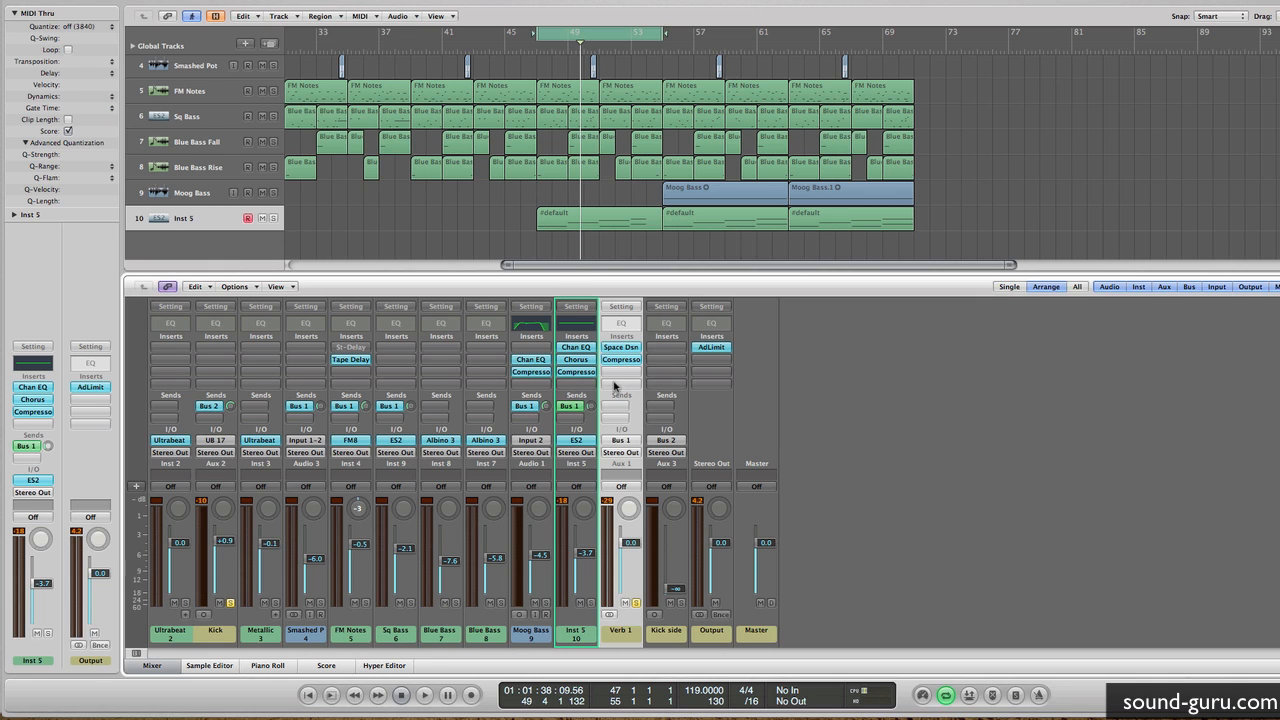
# Step: Reopen Verb 1's Compressor clear of the screen edge and play the soloed reverb and kick with the cycle range at bars 55 through 63
pyautogui.click(621, 359)
pyautogui.moveTo(378, 1); pyautogui.dragTo(506, 57)
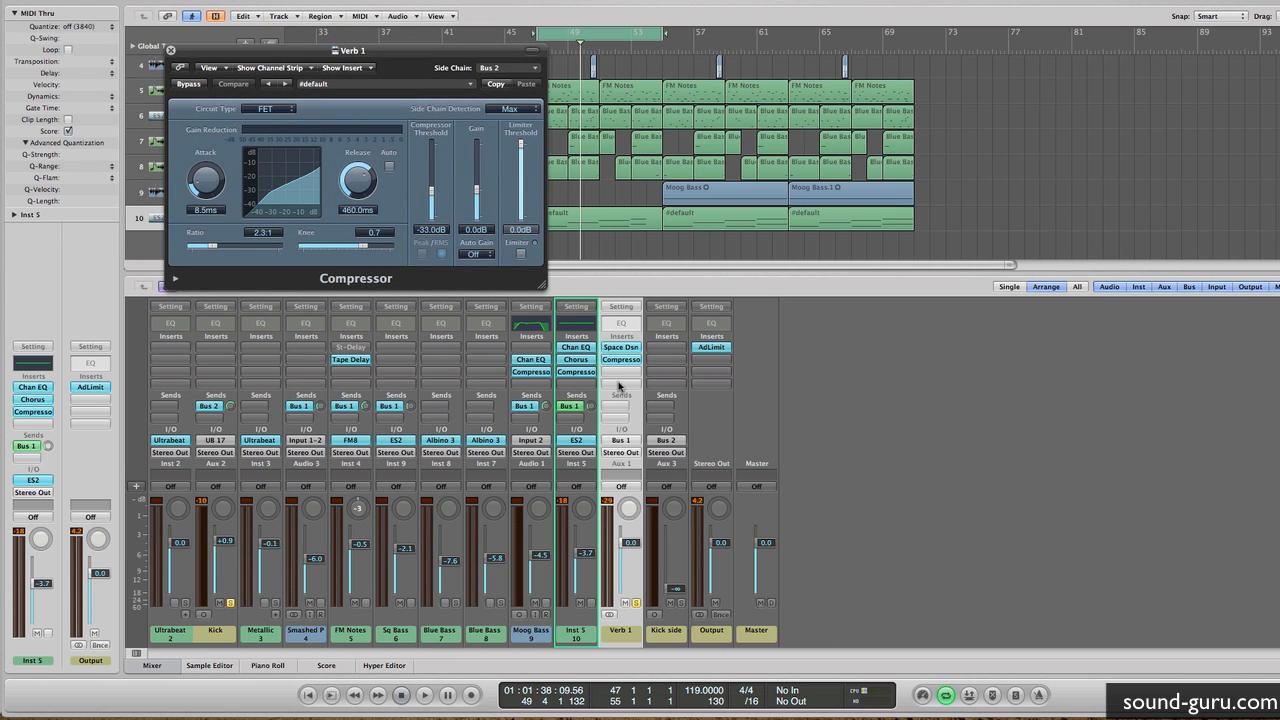
pyautogui.click(621, 34)
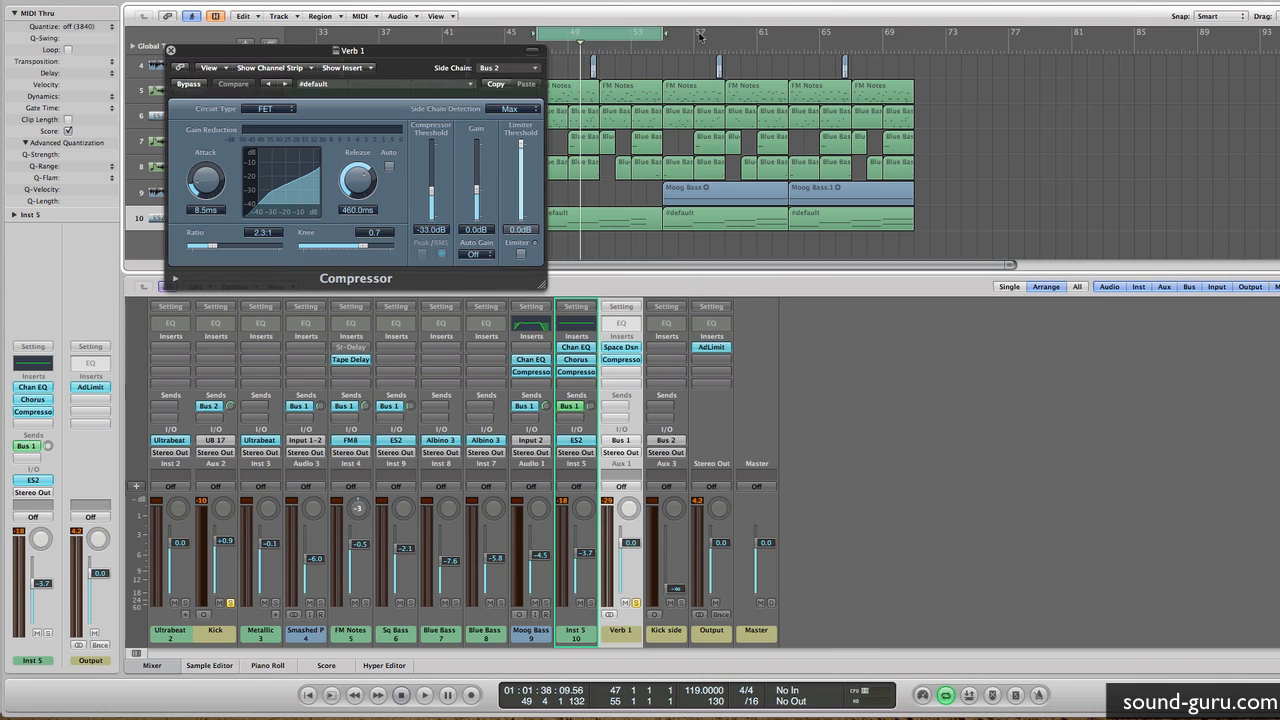
pyautogui.click(662, 35)
pyautogui.moveTo(668, 36); pyautogui.dragTo(788, 36)
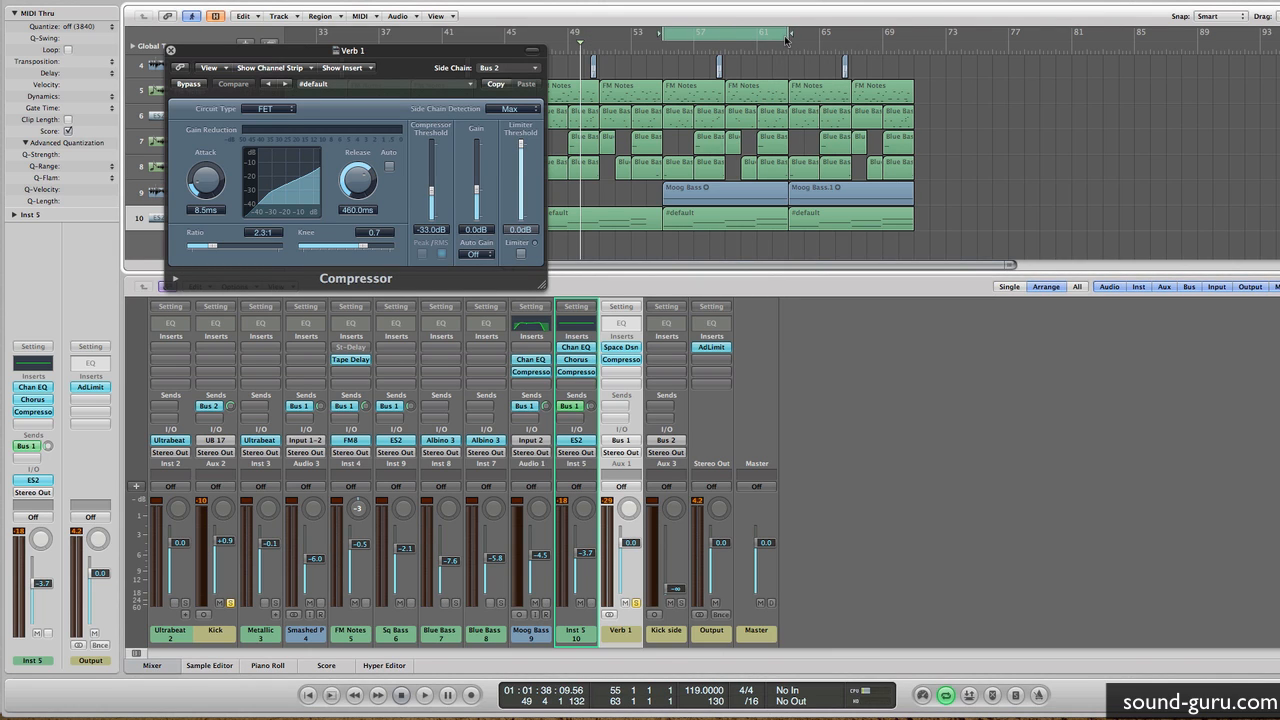
pyautogui.press('space')
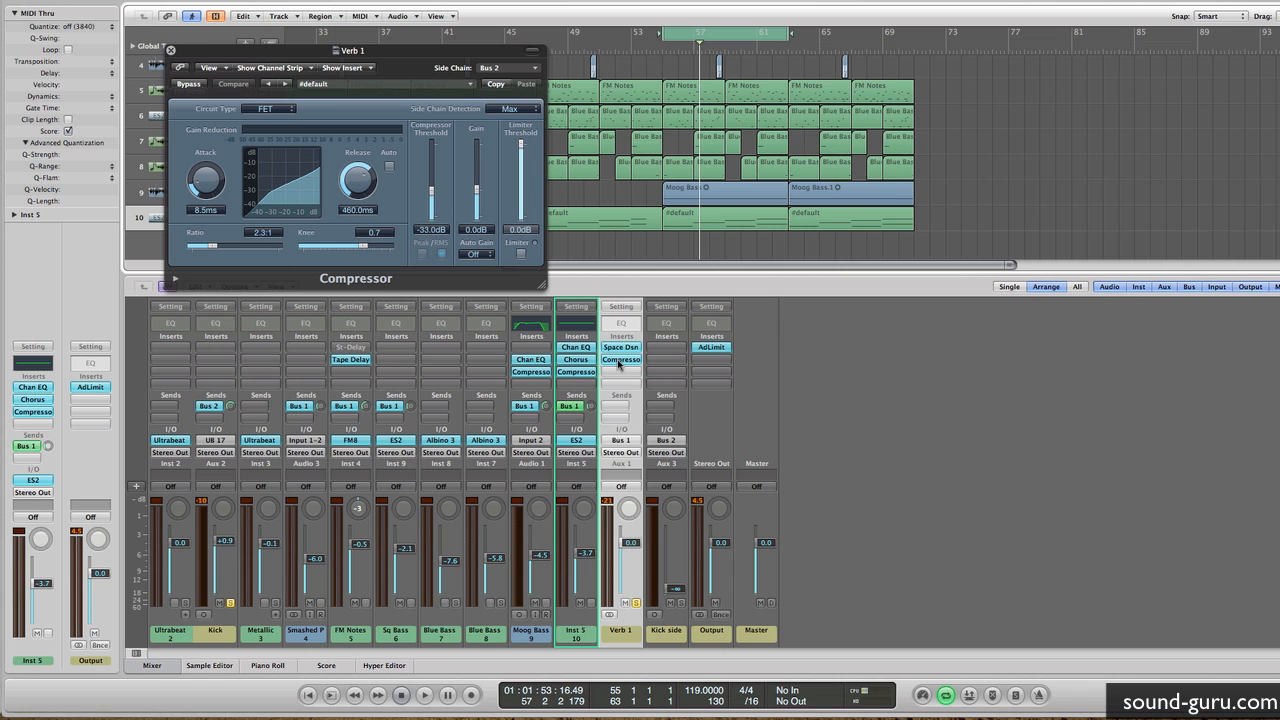
# Step: Unsolo the Verb 1 and Kick channels and close Verb 1's Compressor
pyautogui.click(634, 603)
pyautogui.click(230, 603)
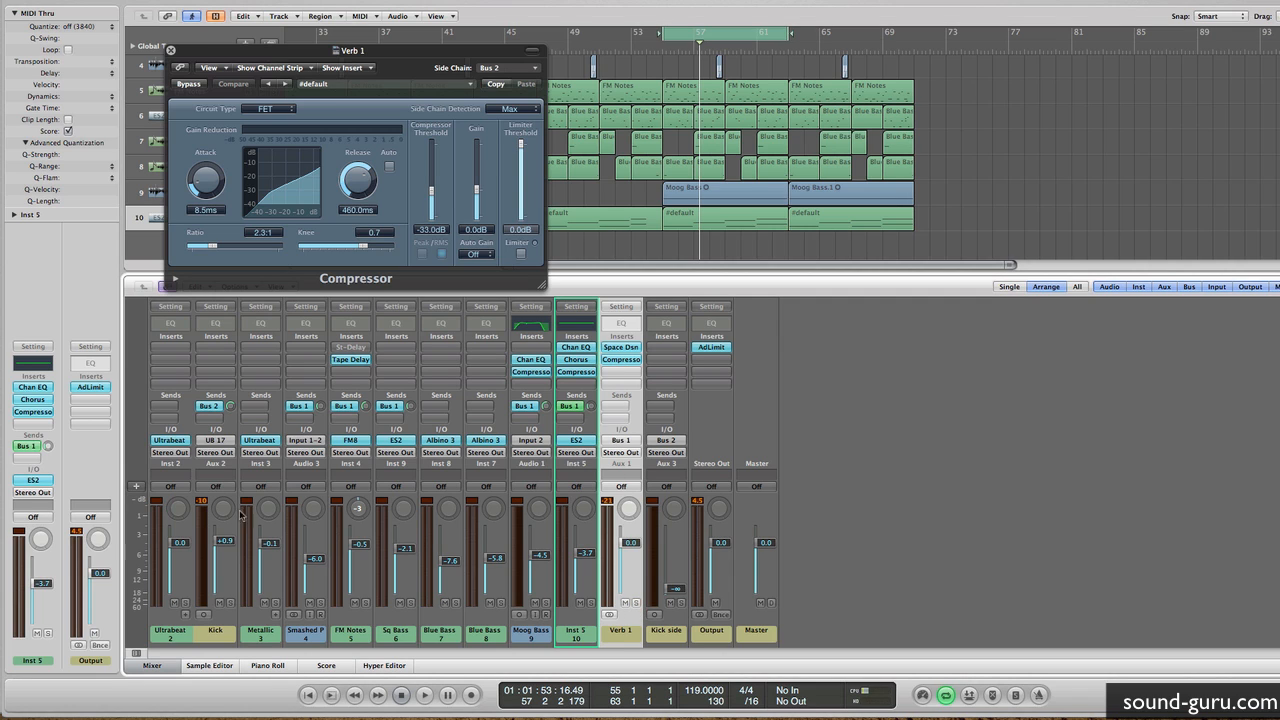
pyautogui.click(170, 49)
# Step: Switch cycling off, solo the Smashed Pot track and play it from about bar 58
pyautogui.scroll(2, 722, 108)
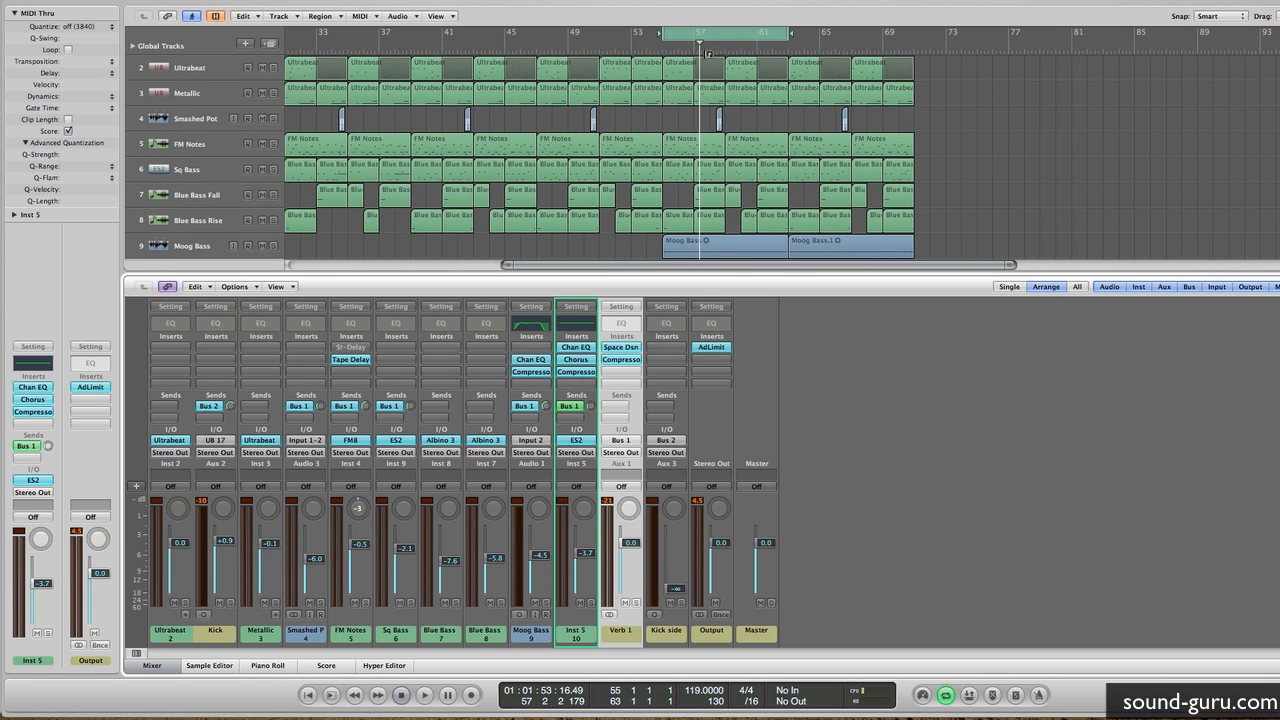
pyautogui.click(705, 34)
pyautogui.click(274, 120)
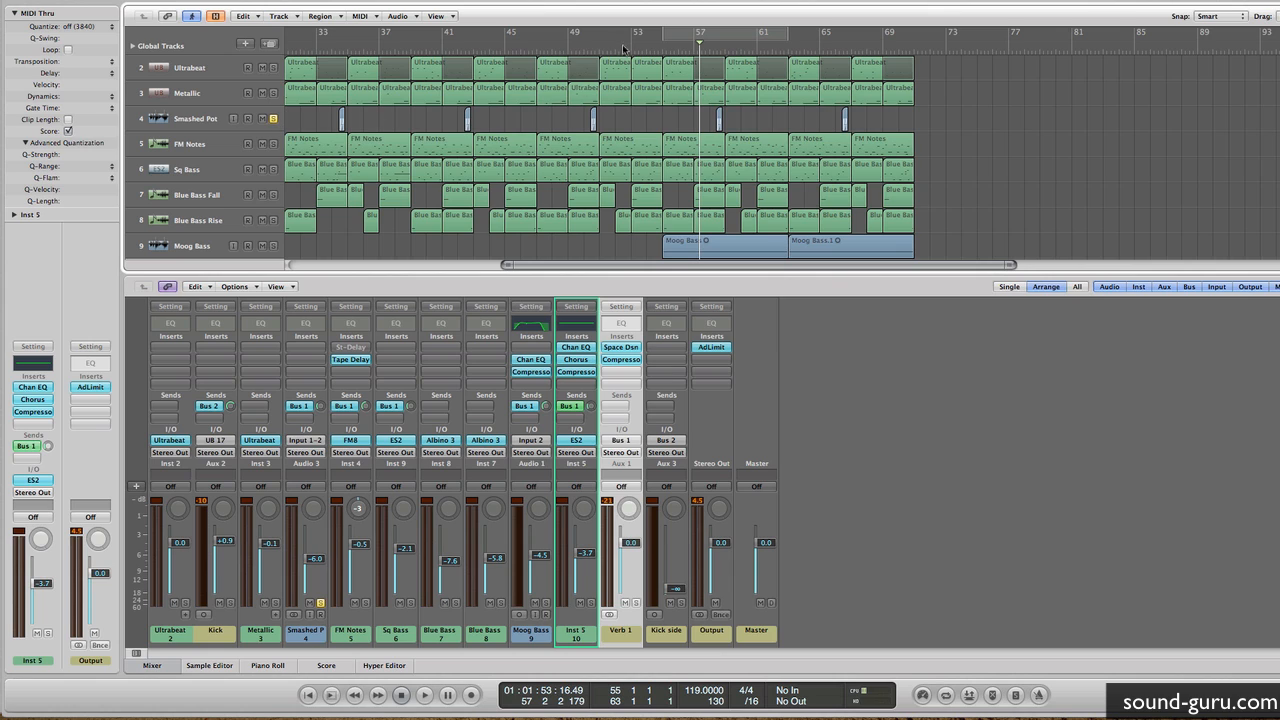
pyautogui.click(711, 50)
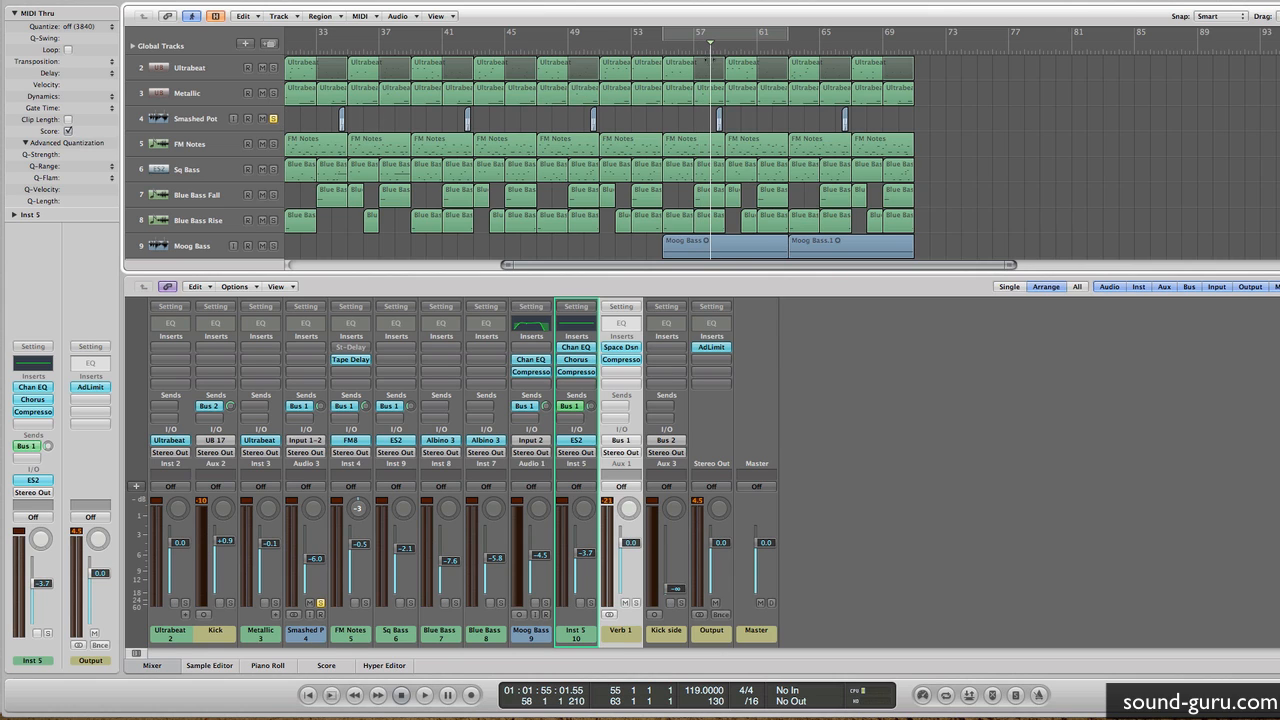
pyautogui.click(715, 52)
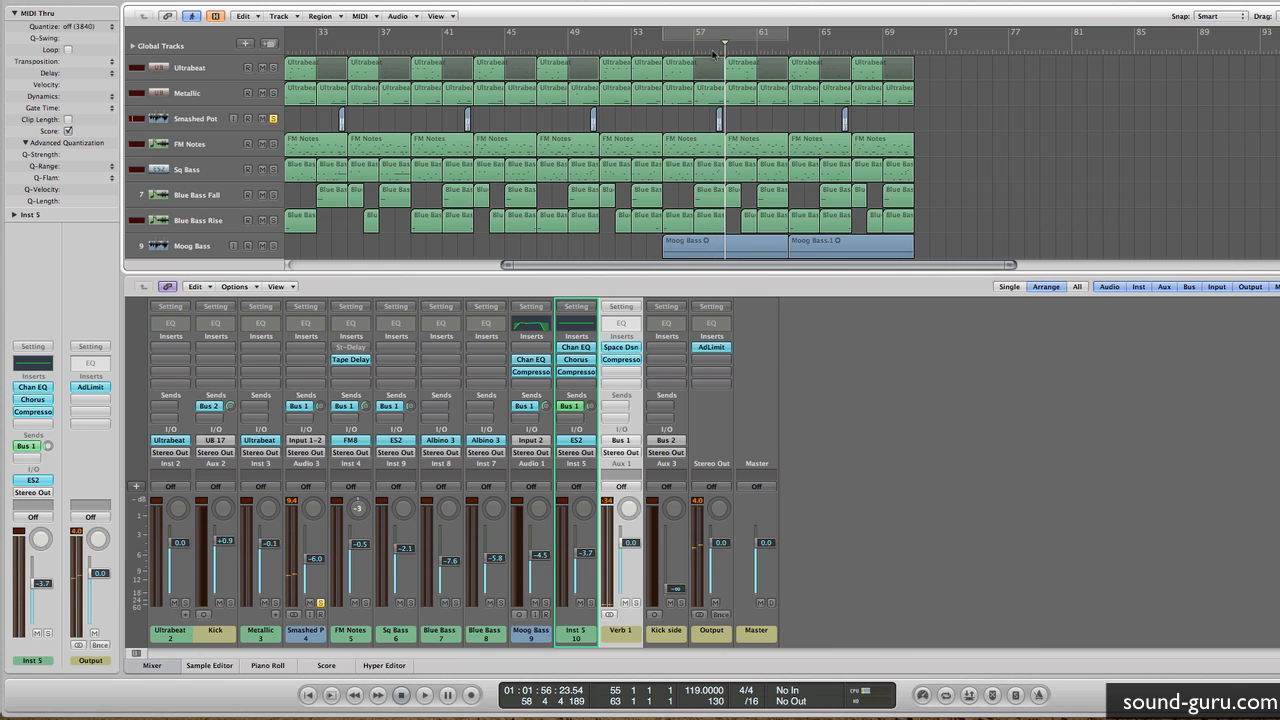
# Step: Select the Sq Bass track and set the cycle range to bars 31 through 33
pyautogui.scroll(-1, 523, 173)
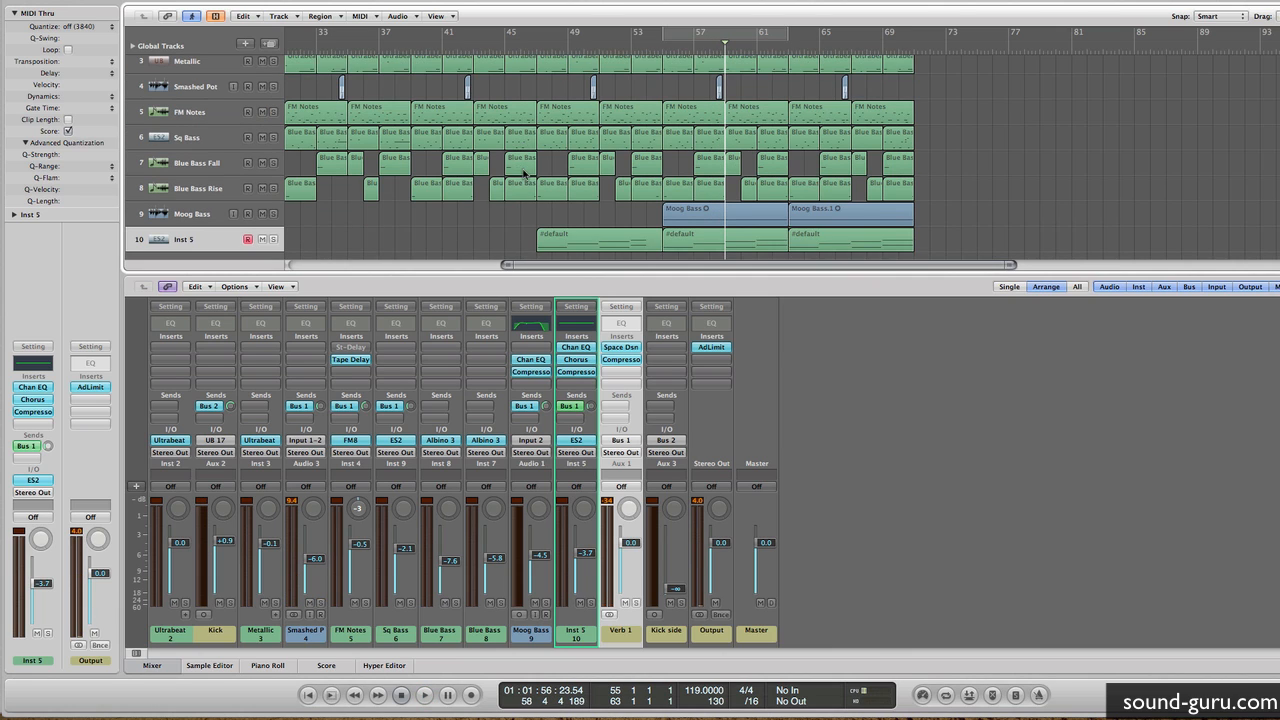
pyautogui.hscroll(3, 530, 175)
pyautogui.hscroll(-4, 535, 173)
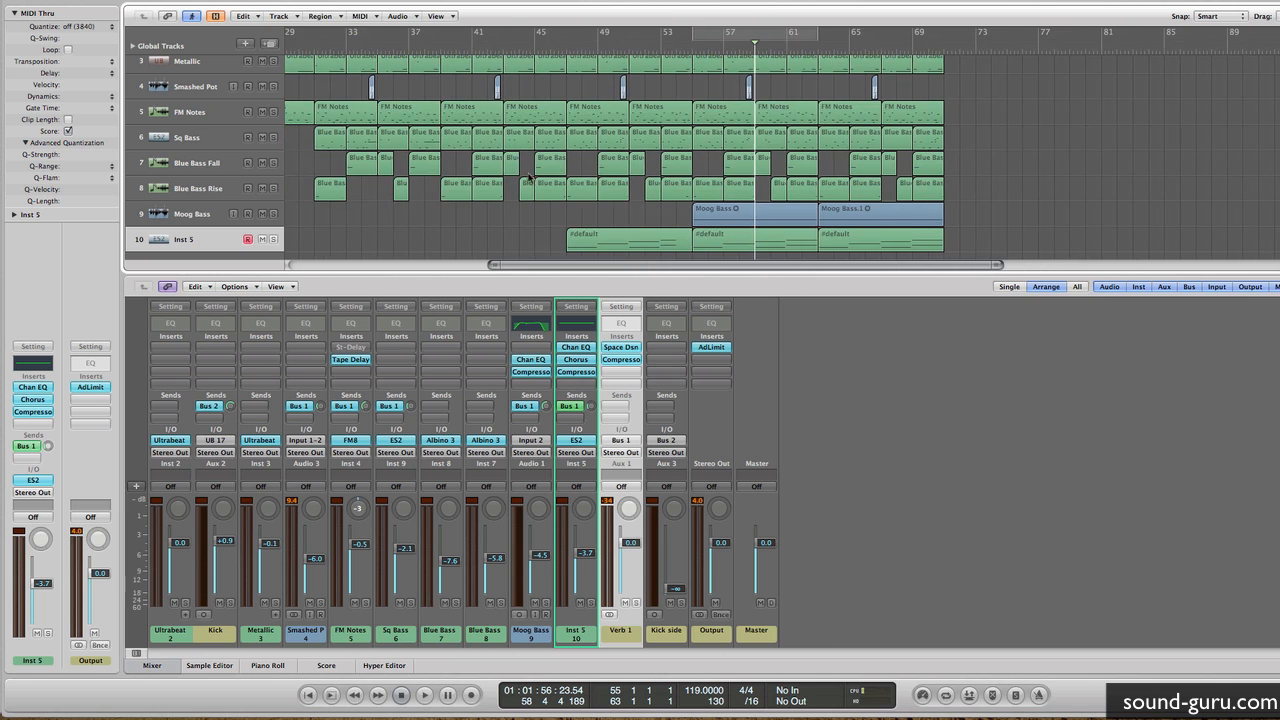
pyautogui.click(194, 140)
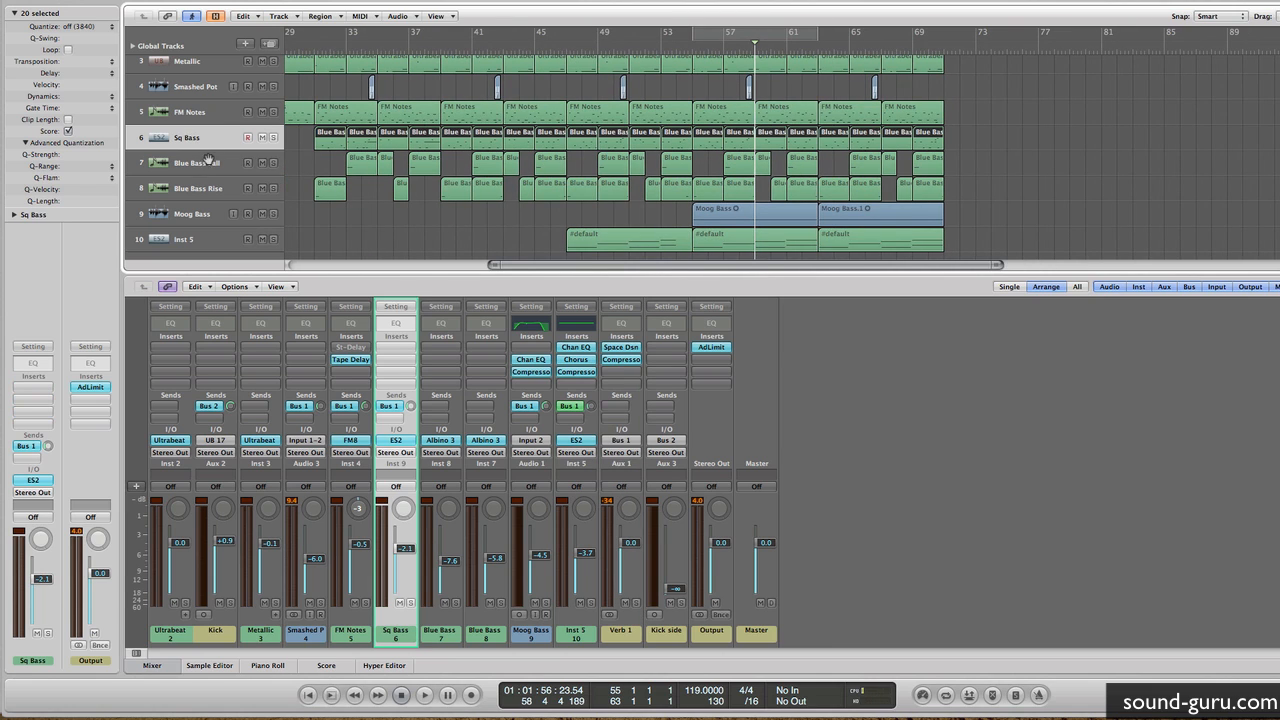
pyautogui.moveTo(318, 38); pyautogui.dragTo(346, 40)
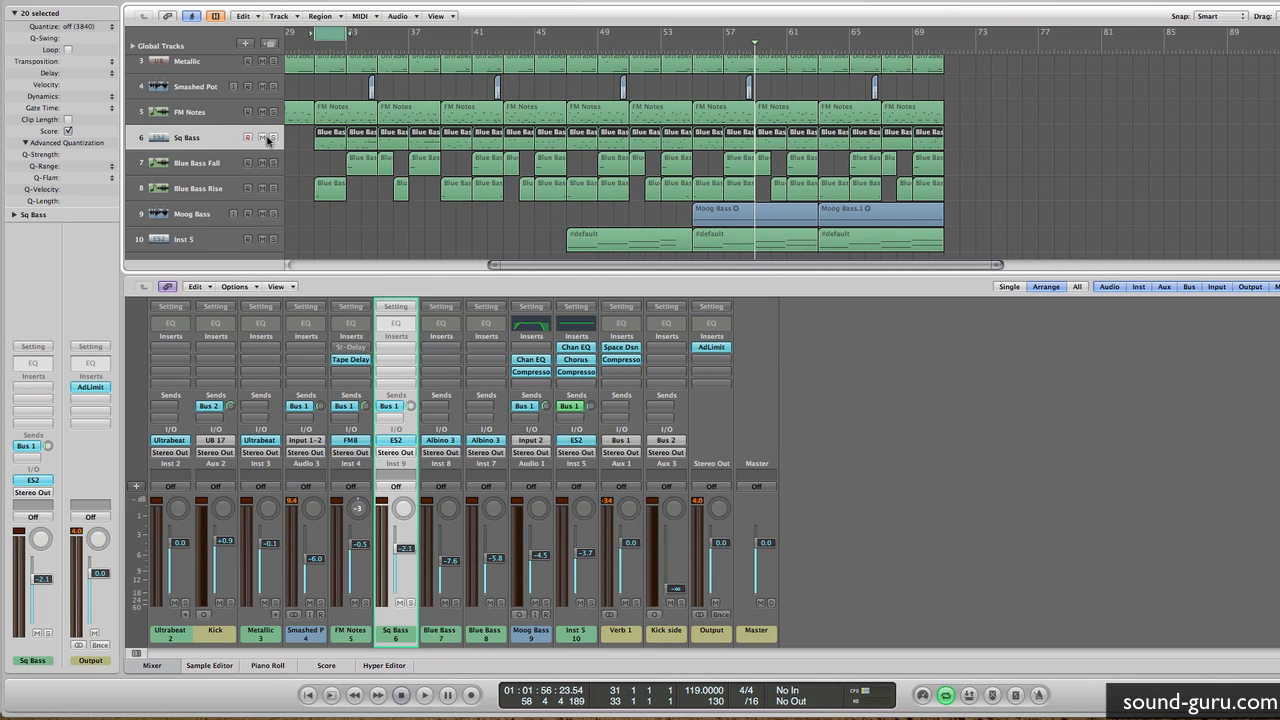
# Step: Close the Mixer to fit the whole arrangement in view, and set the cycle range to bars 3 through 11
pyautogui.hscroll(-6, 415, 170)
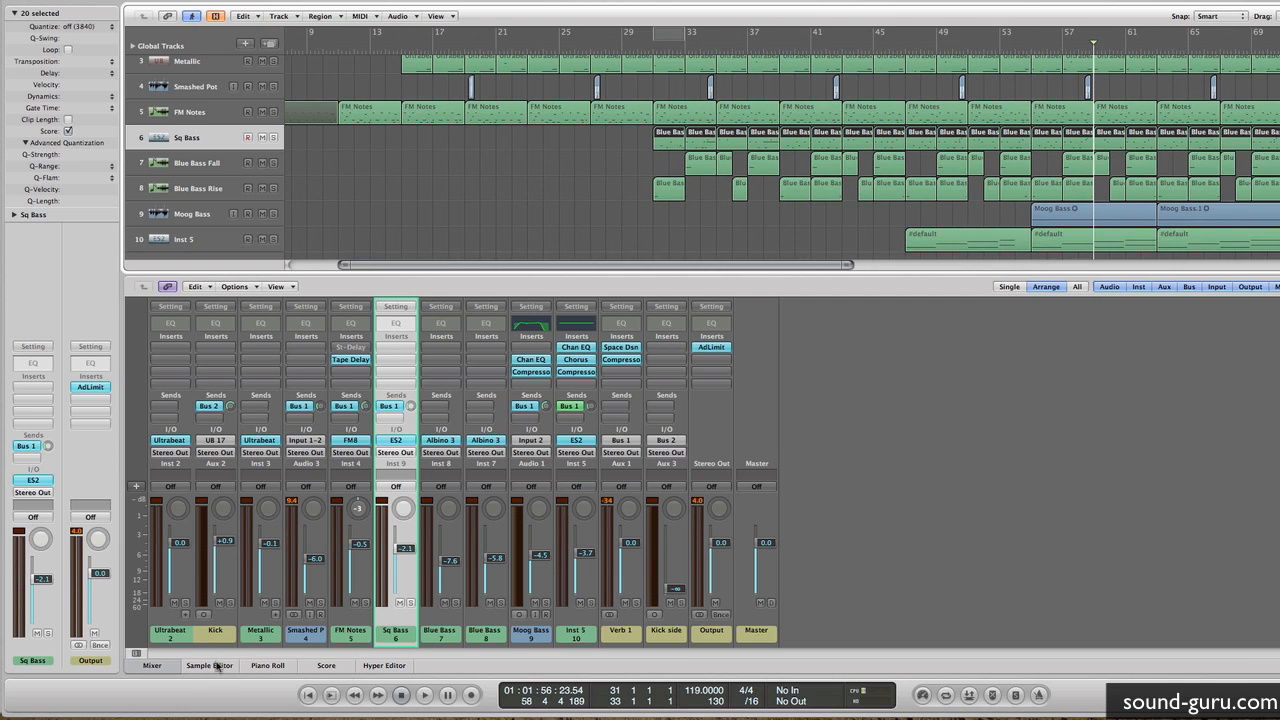
pyautogui.click(170, 665)
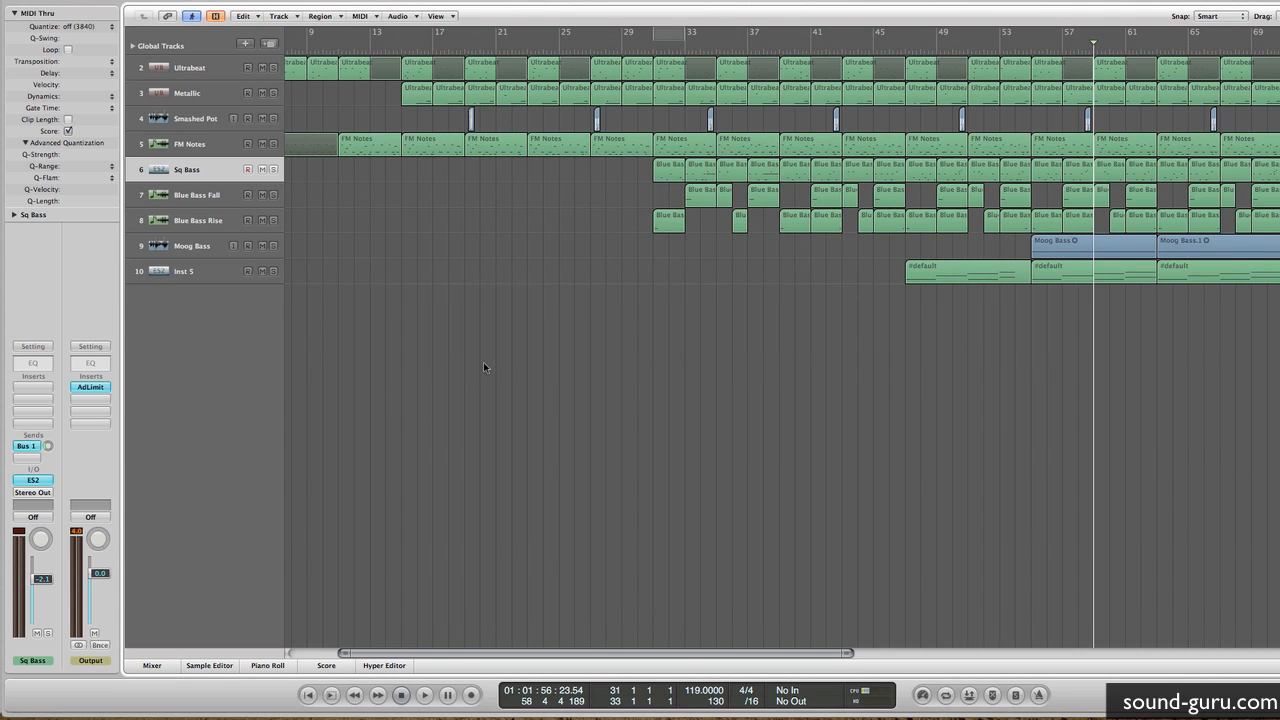
pyautogui.keyDown('ctrl'); pyautogui.keyDown('alt'); pyautogui.click(484, 365); pyautogui.keyUp('alt'); pyautogui.keyUp('ctrl')
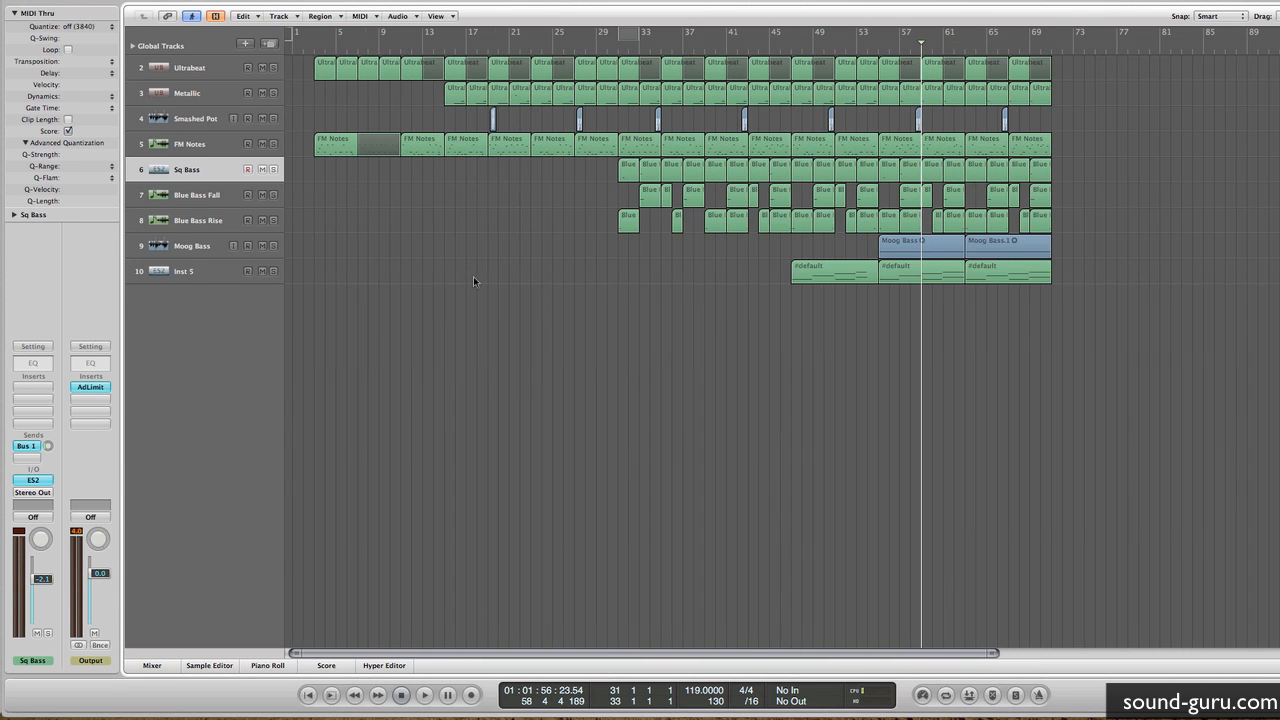
pyautogui.hscroll(4, 473, 276)
pyautogui.hscroll(-4, 480, 277)
pyautogui.click(311, 50)
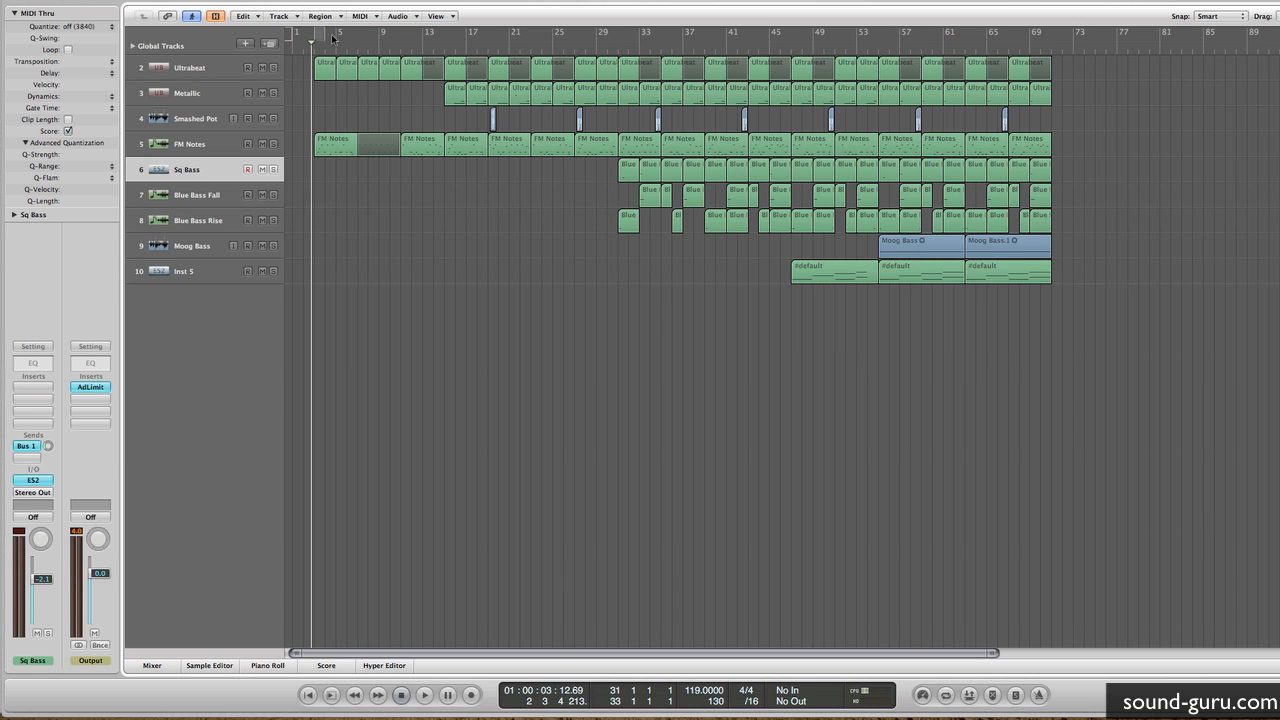
pyautogui.moveTo(314, 33); pyautogui.dragTo(403, 42)
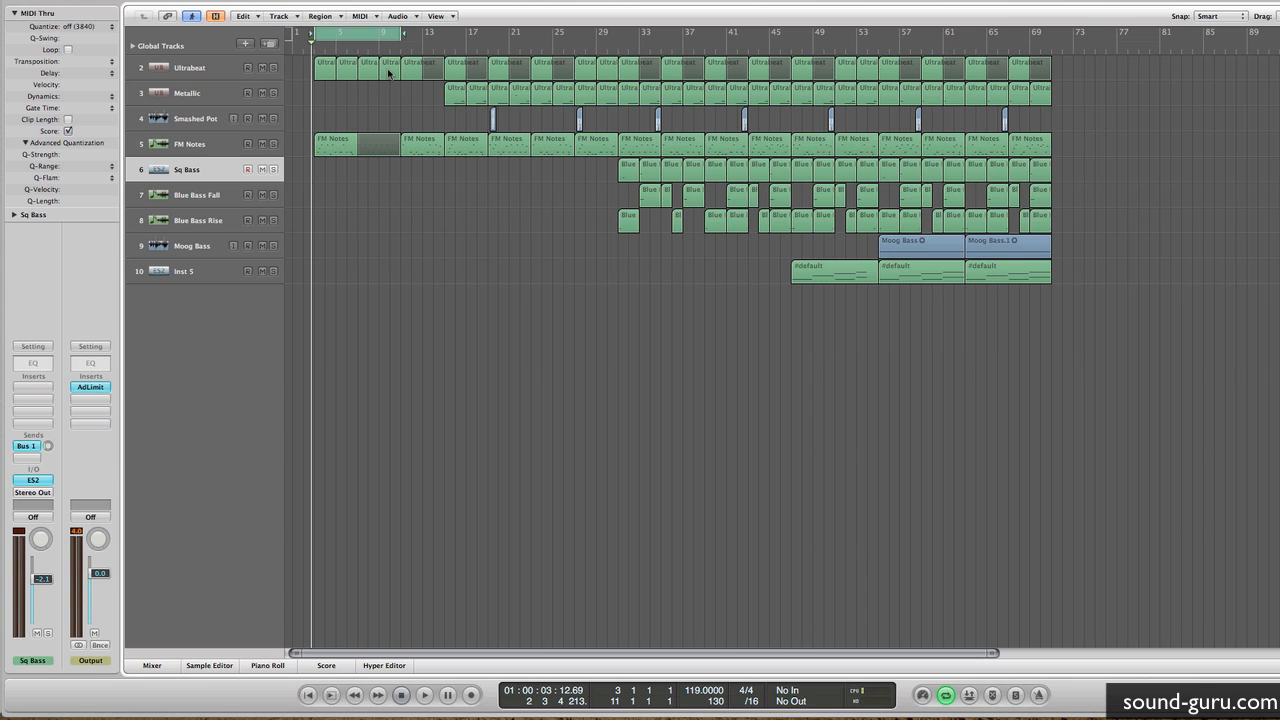
# Step: Open the Ultrabeat track's instrument in full view and move its window aside to uncover the first bars of the arrangement
pyautogui.click(196, 72)
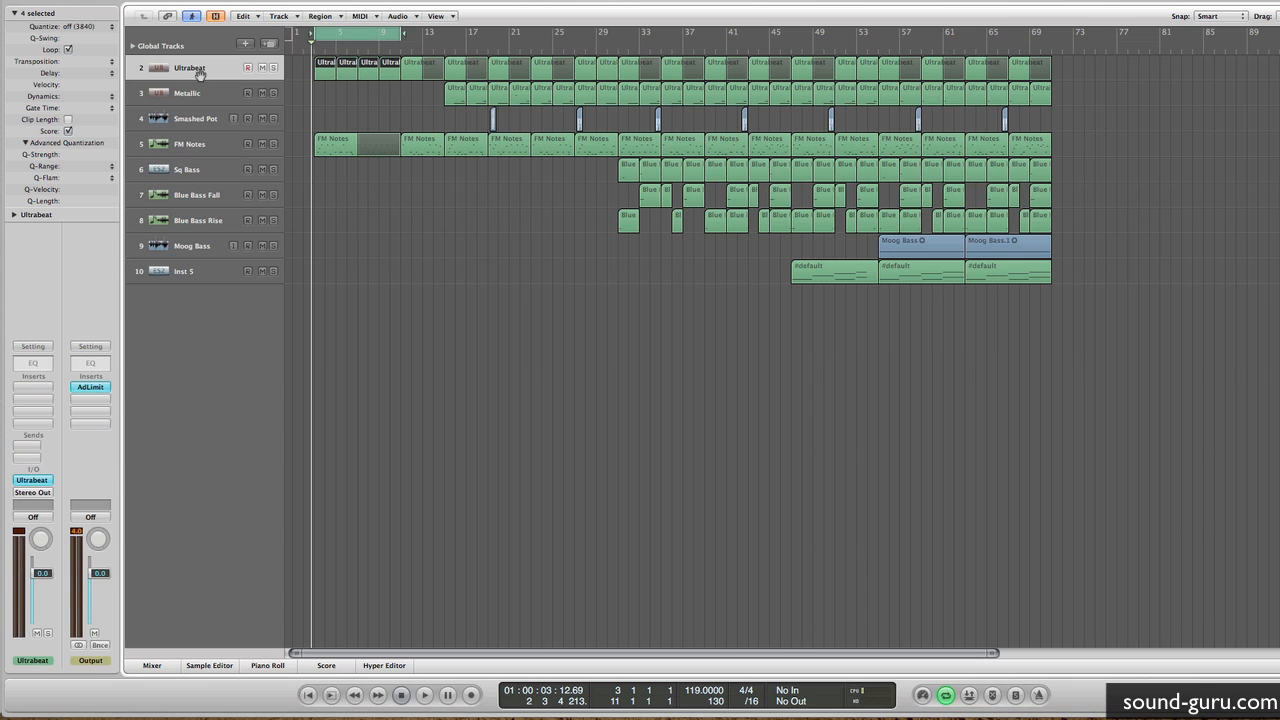
pyautogui.click(48, 480)
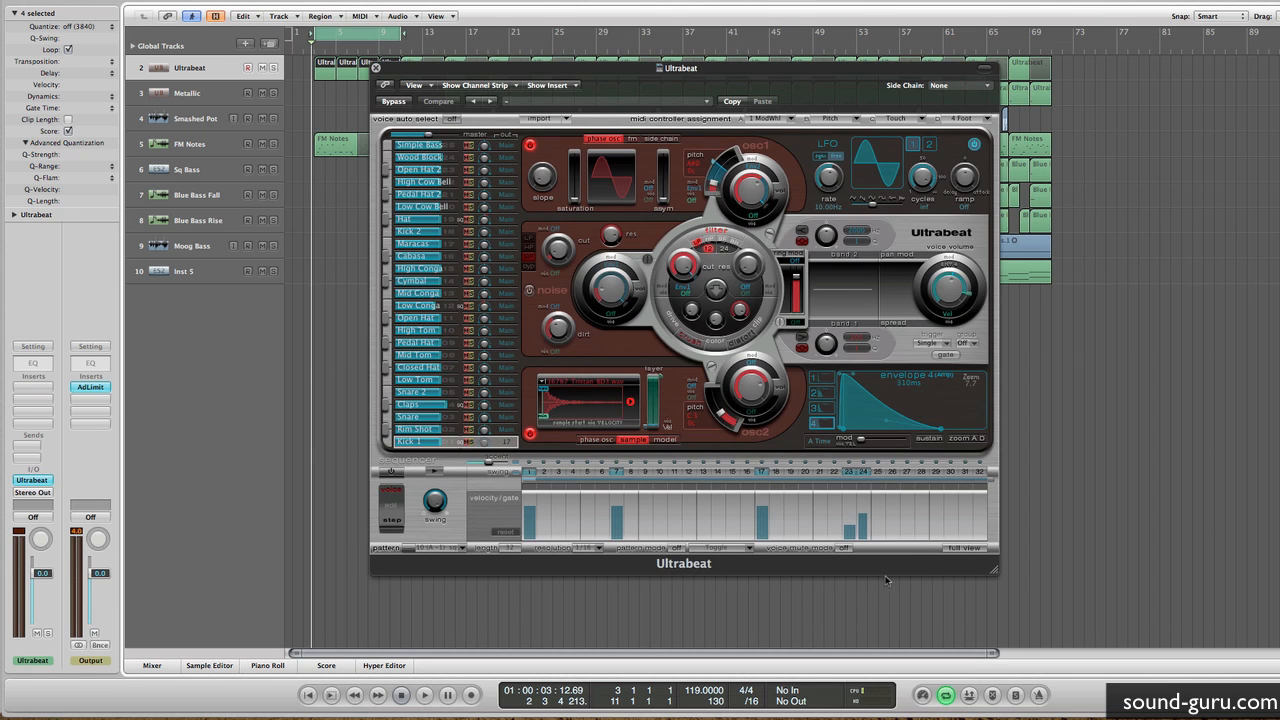
pyautogui.click(960, 548)
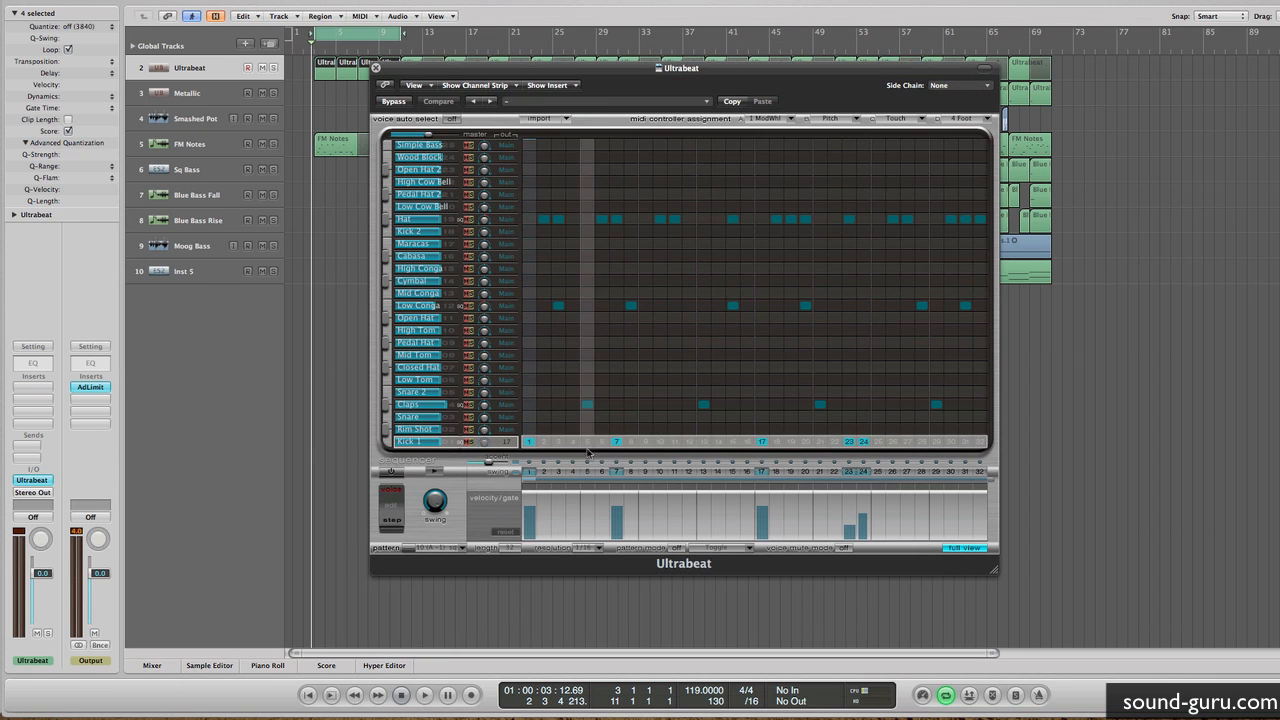
pyautogui.moveTo(462, 68); pyautogui.dragTo(754, 35)
pyautogui.moveTo(697, 518)
pyautogui.mouseDown()
pyautogui.moveTo(396, 80)
pyautogui.moveTo(325, 88)
pyautogui.moveTo(727, 438)
pyautogui.moveTo(702, 519)
pyautogui.mouseUp()
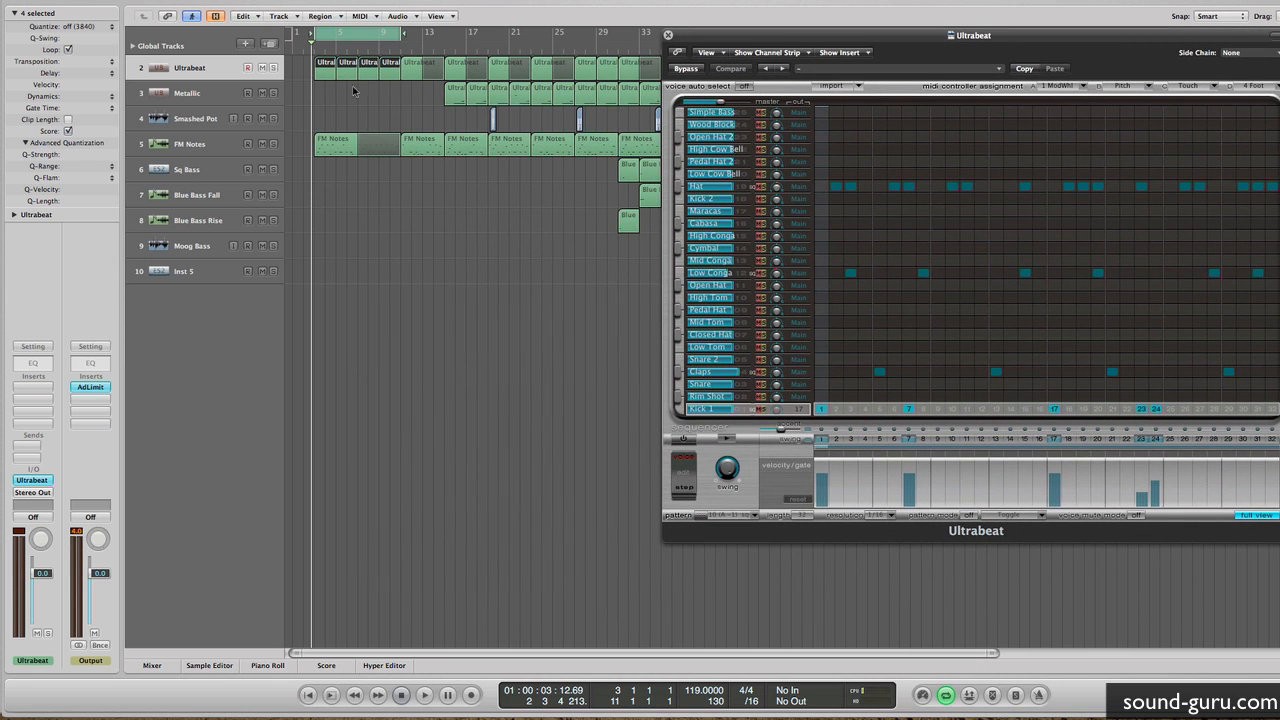
# Step: Select only the Ultrabeat region at bar 5 and open it in the Piano Roll
pyautogui.click(331, 87)
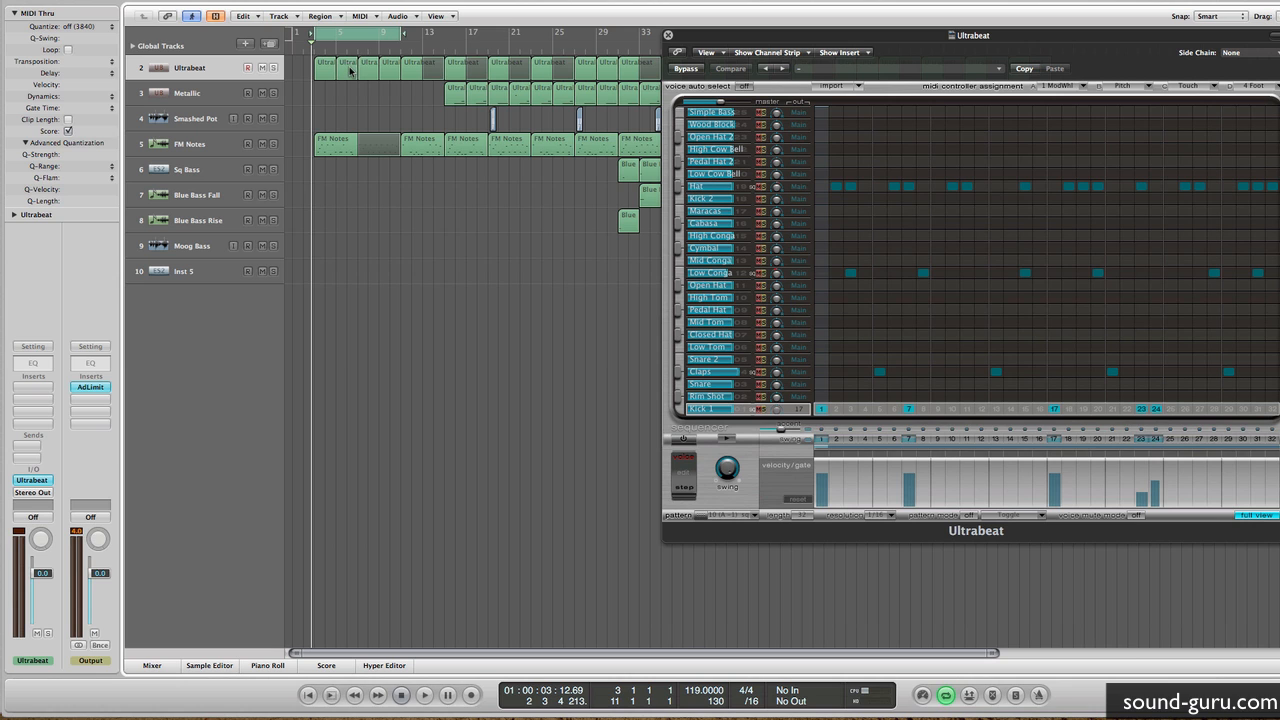
pyautogui.click(349, 68)
pyautogui.press('p')
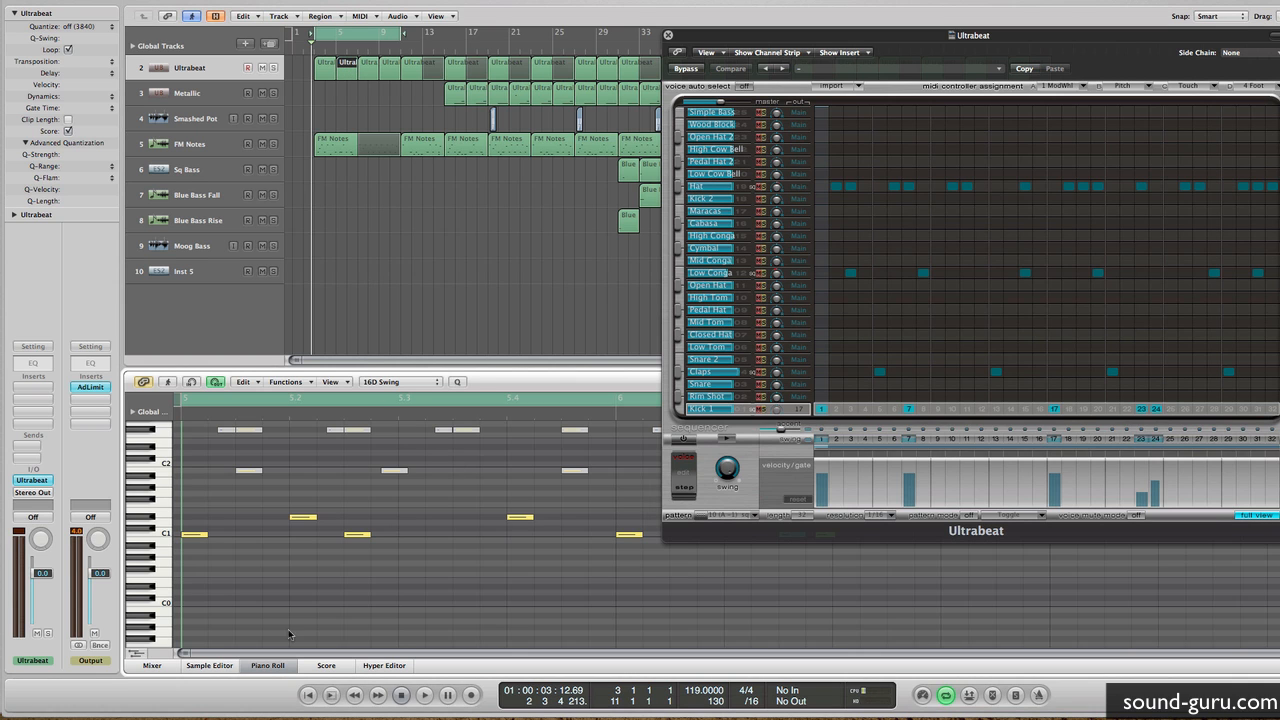
# Step: Close the Piano Roll, check the swing setting of Ultrabeat's step sequencer, and close the Ultrabeat window
pyautogui.click(280, 668)
pyautogui.moveTo(810, 39); pyautogui.dragTo(566, 40)
pyautogui.moveTo(480, 476)
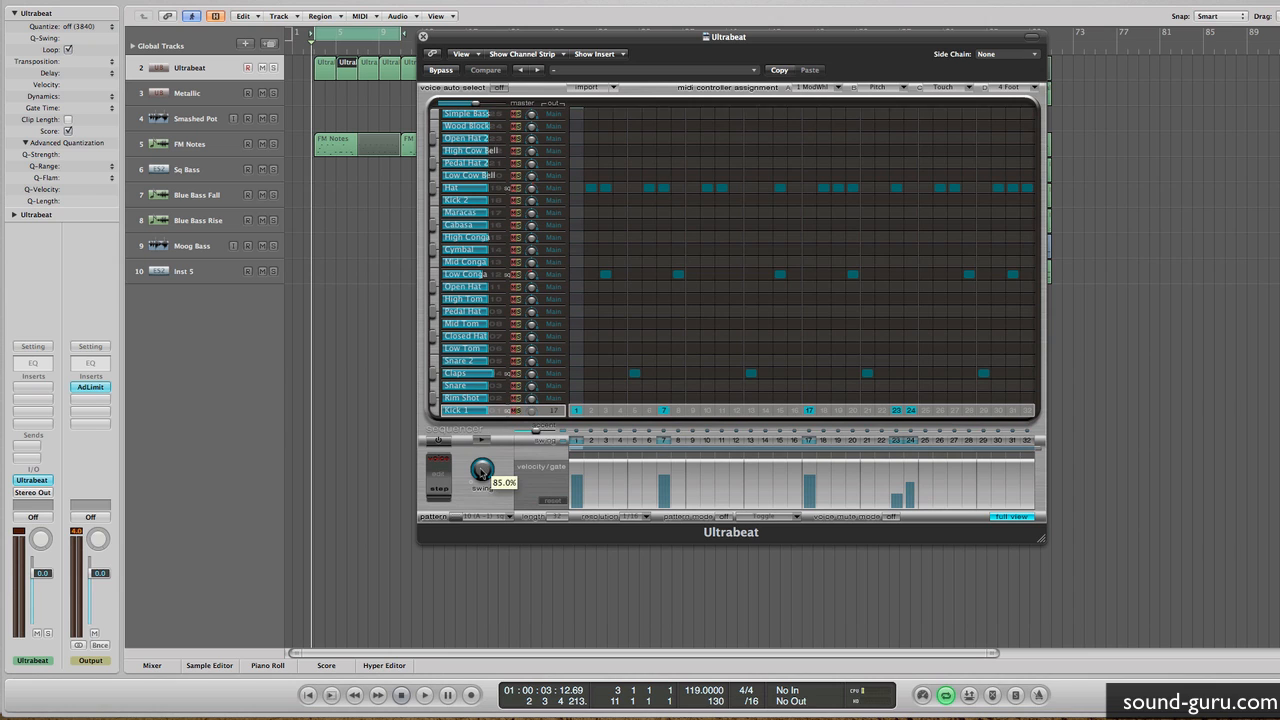
pyautogui.click(422, 36)
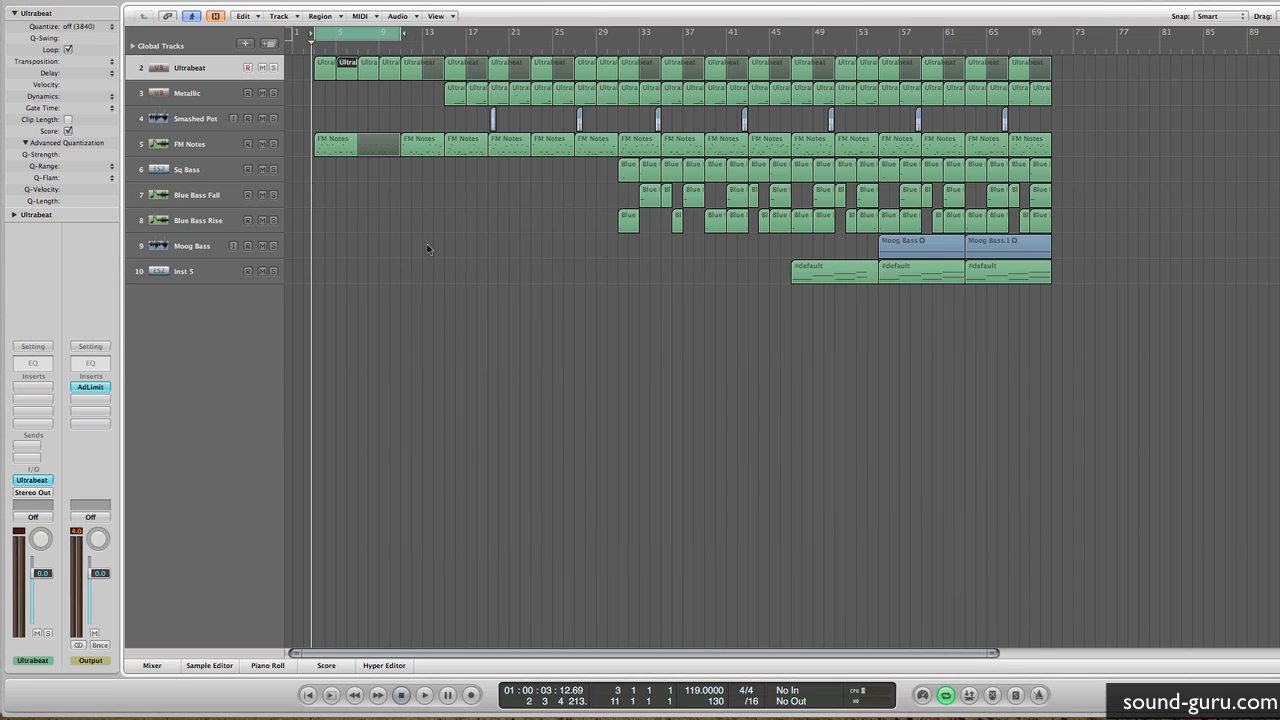
# Step: Clear the region selection and play back the opening bars of the arrangement briefly
pyautogui.click(428, 249)
pyautogui.press('space')
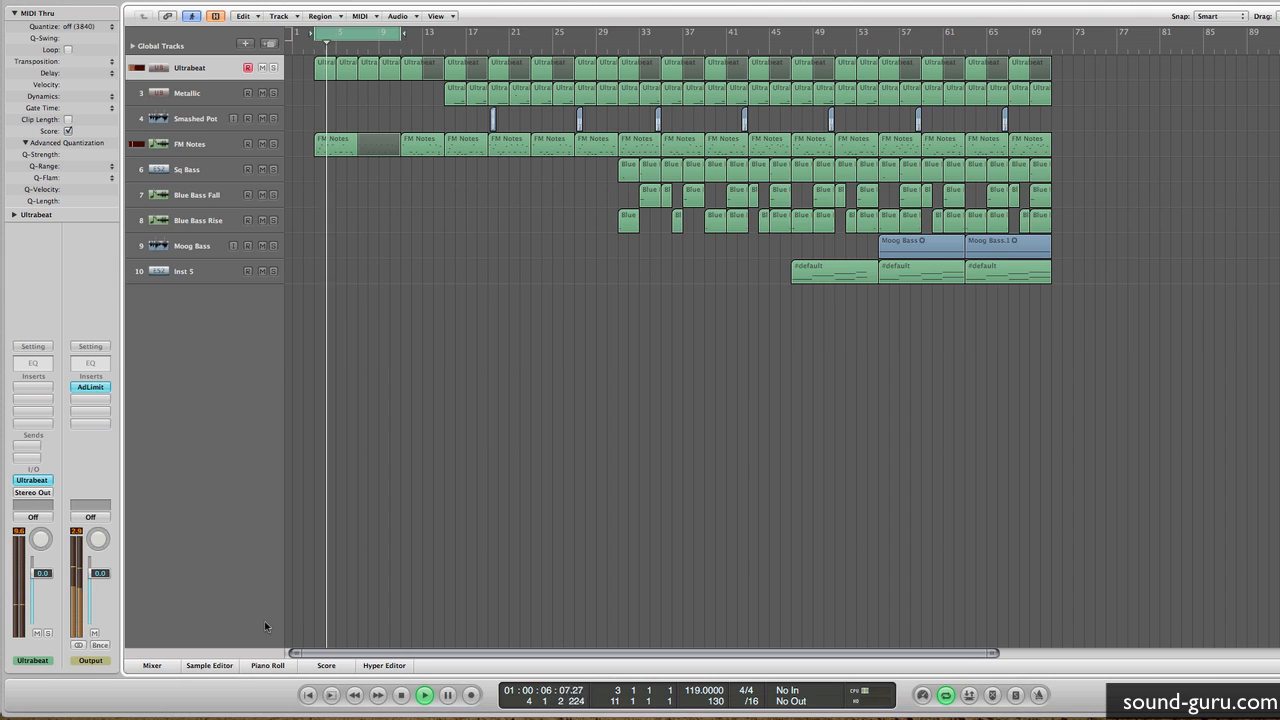
pyautogui.press('space')
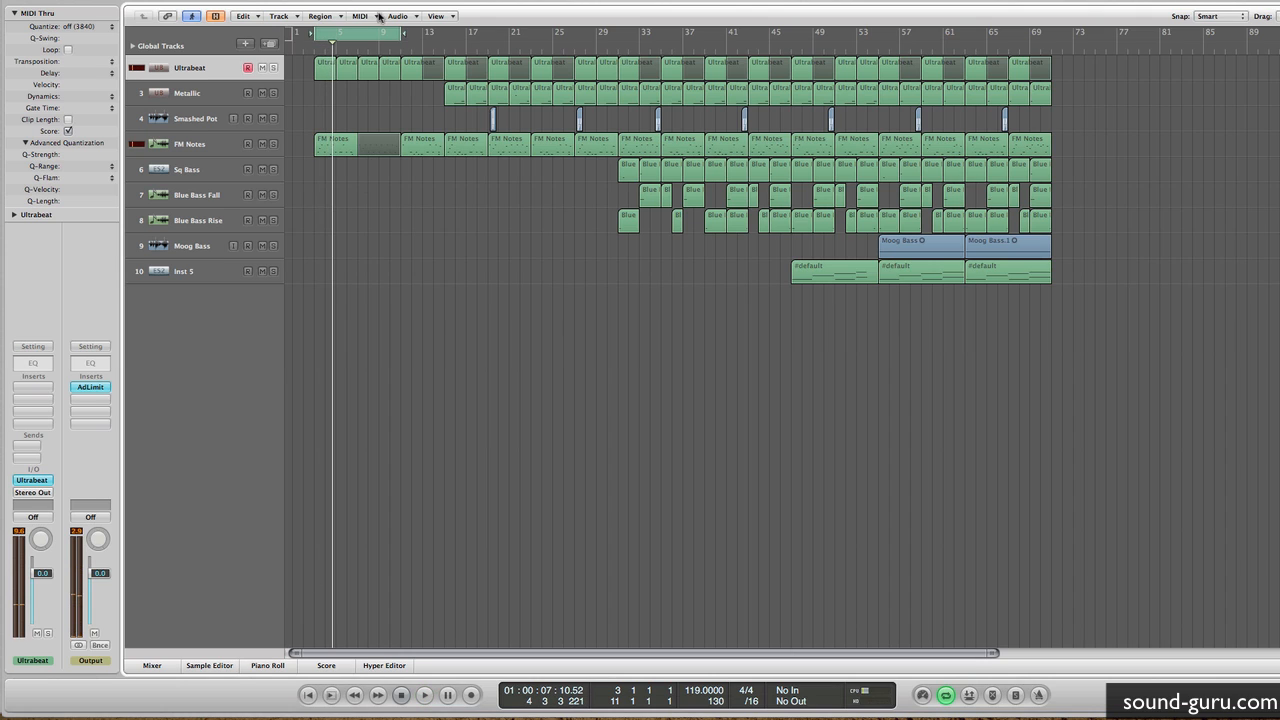
# Step: Open the FM Notes track's FM8 instrument on its operator overview and move its window fully into view
pyautogui.click(189, 146)
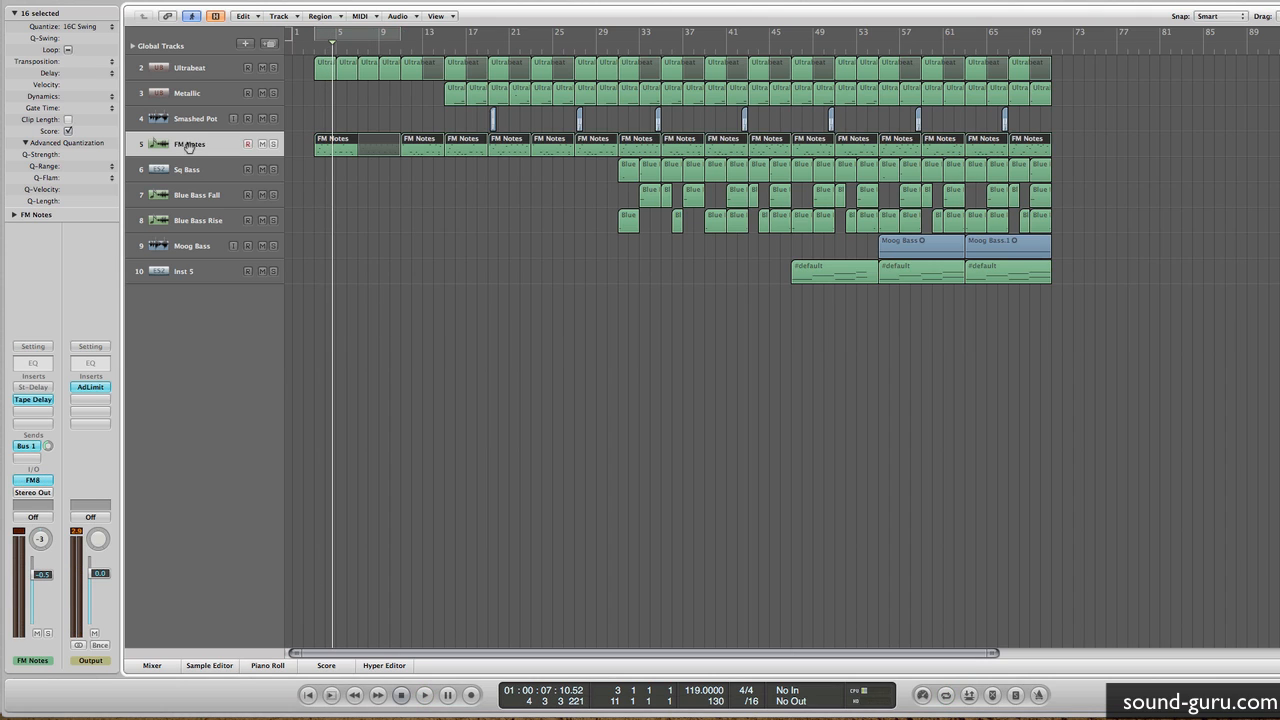
pyautogui.click(417, 272)
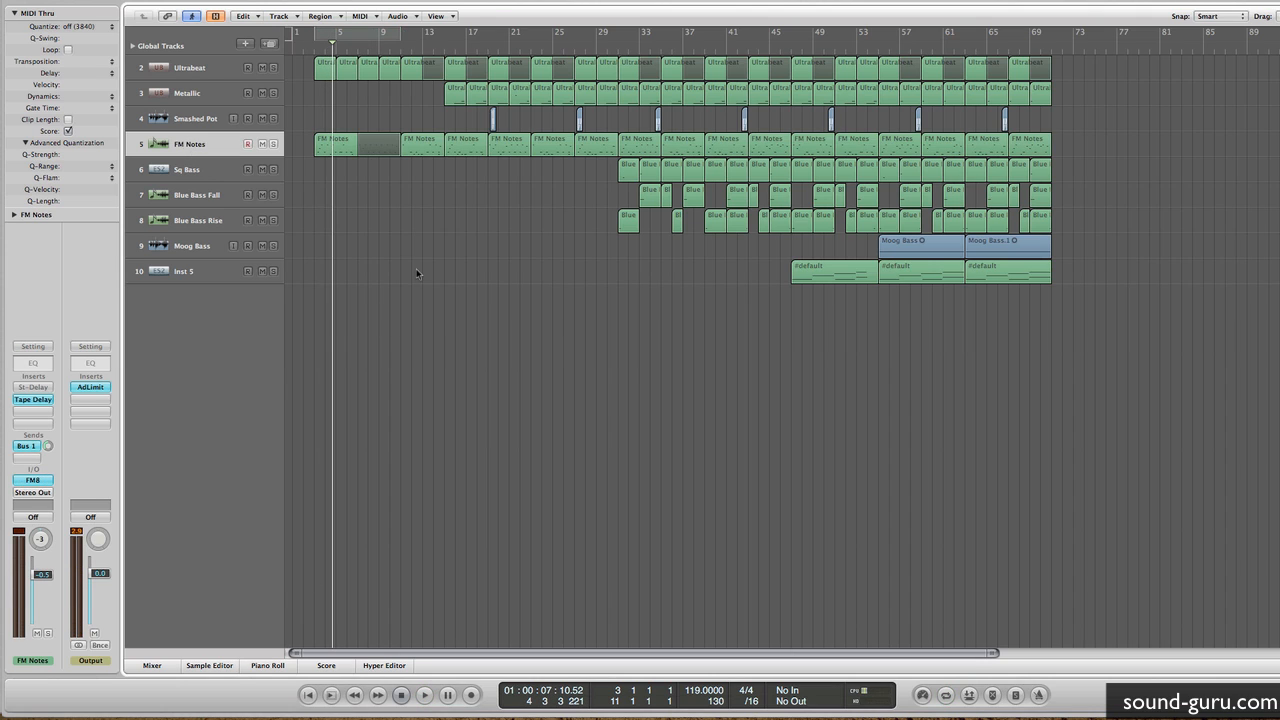
pyautogui.click(32, 481)
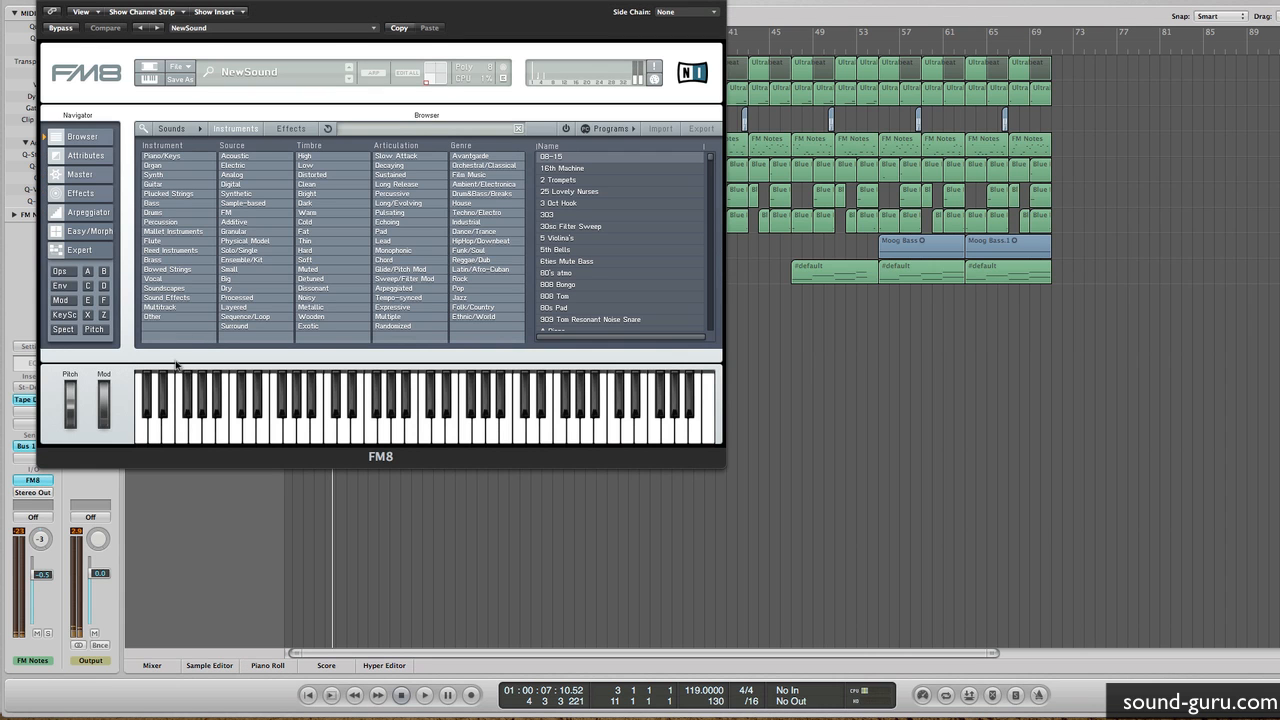
pyautogui.click(62, 271)
pyautogui.moveTo(556, 3); pyautogui.dragTo(893, 55)
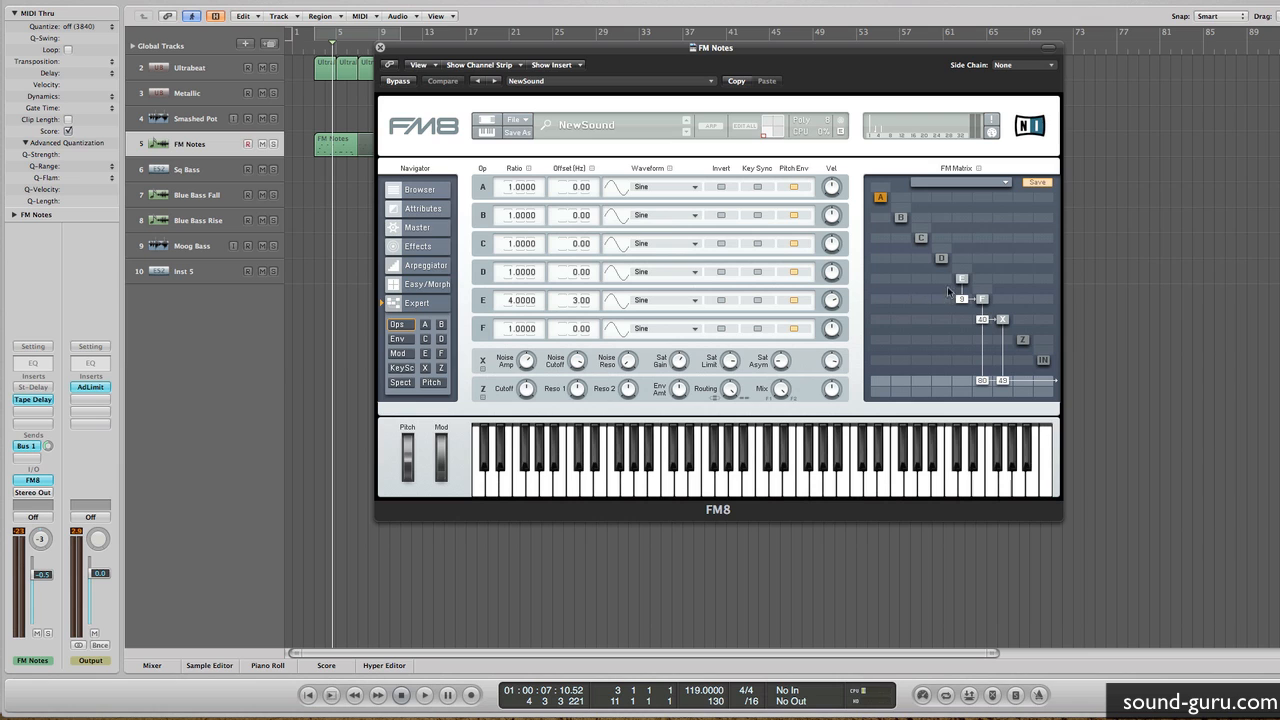
# Step: Inspect operators X, F and E in the FM Matrix with their envelopes, and close the FM8 window
pyautogui.click(1003, 320)
pyautogui.click(982, 299)
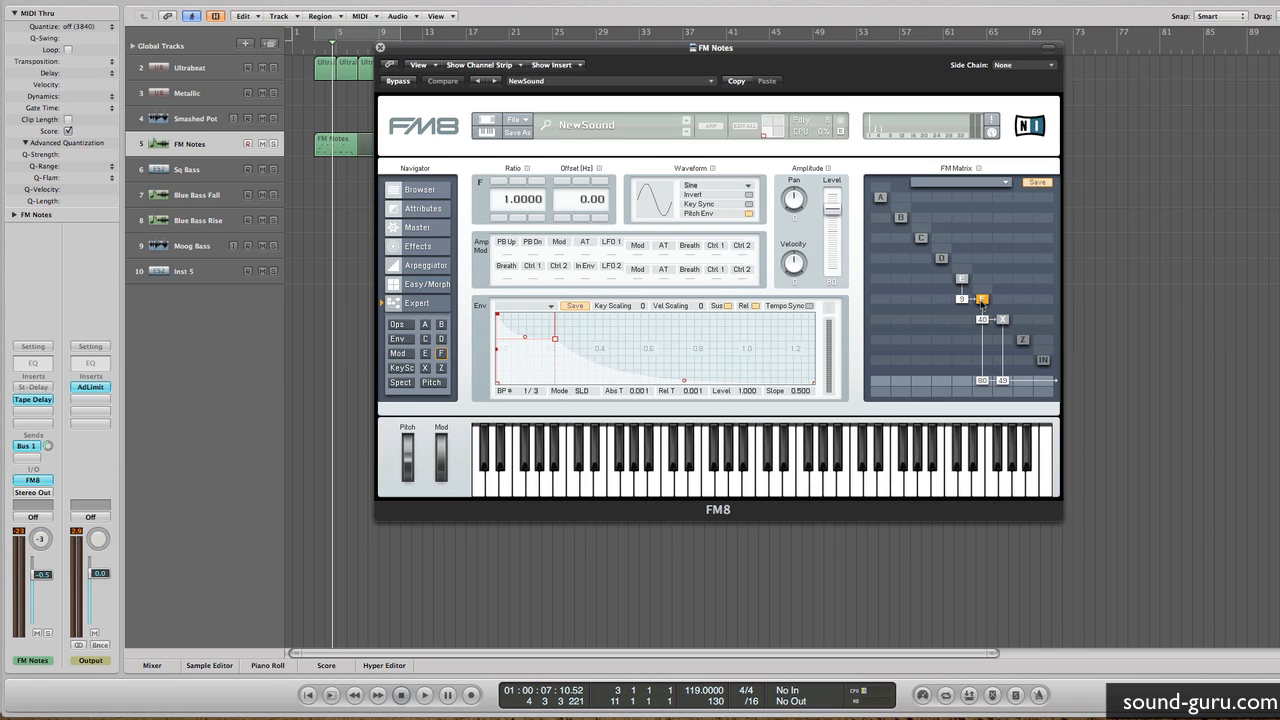
pyautogui.click(962, 280)
pyautogui.click(983, 300)
pyautogui.click(962, 280)
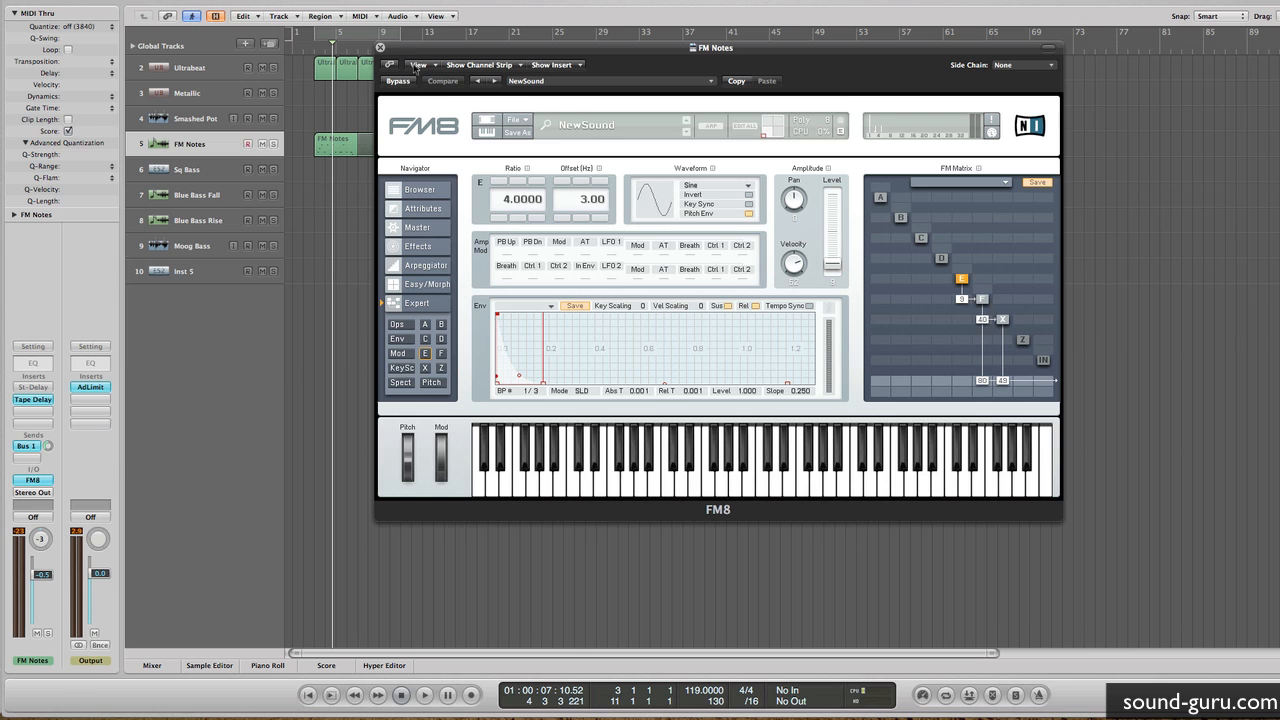
pyautogui.click(380, 47)
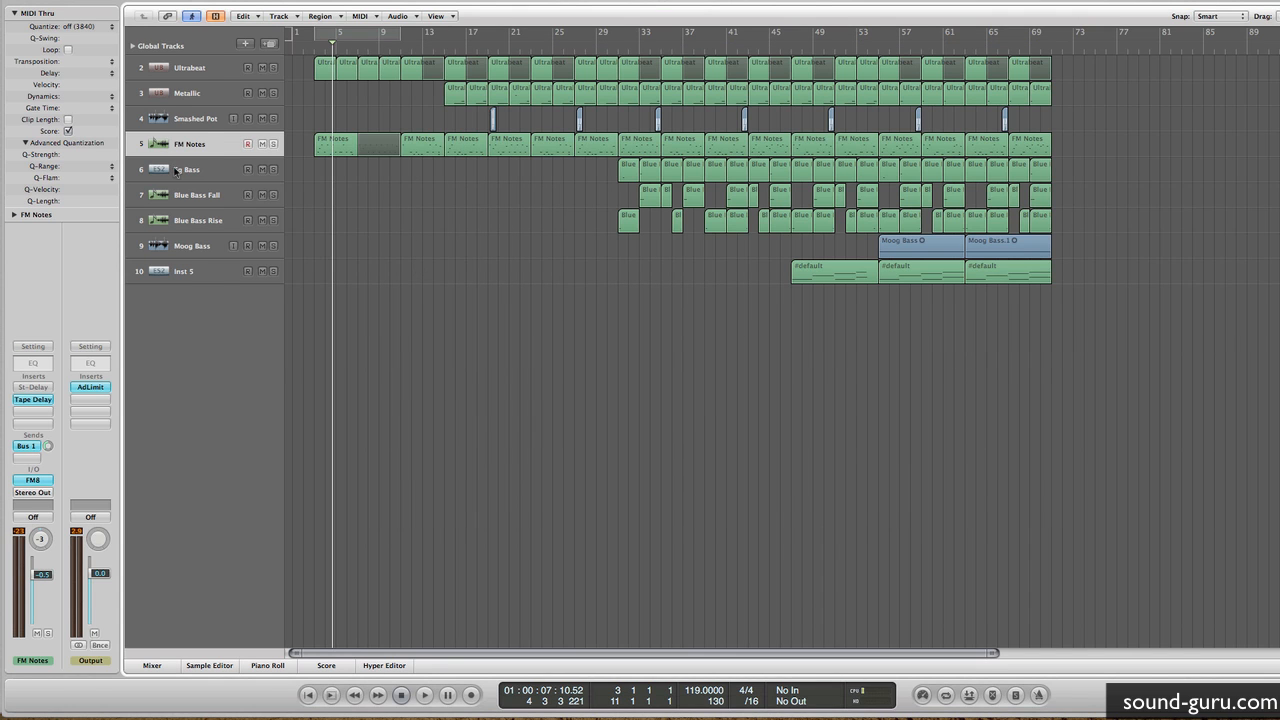
# Step: Select the Sq Bass, Blue Bass Fall and Blue Bass Rise tracks one after another to show their channel strips
pyautogui.press('Down')
pyautogui.hscroll(2, 444, 250)
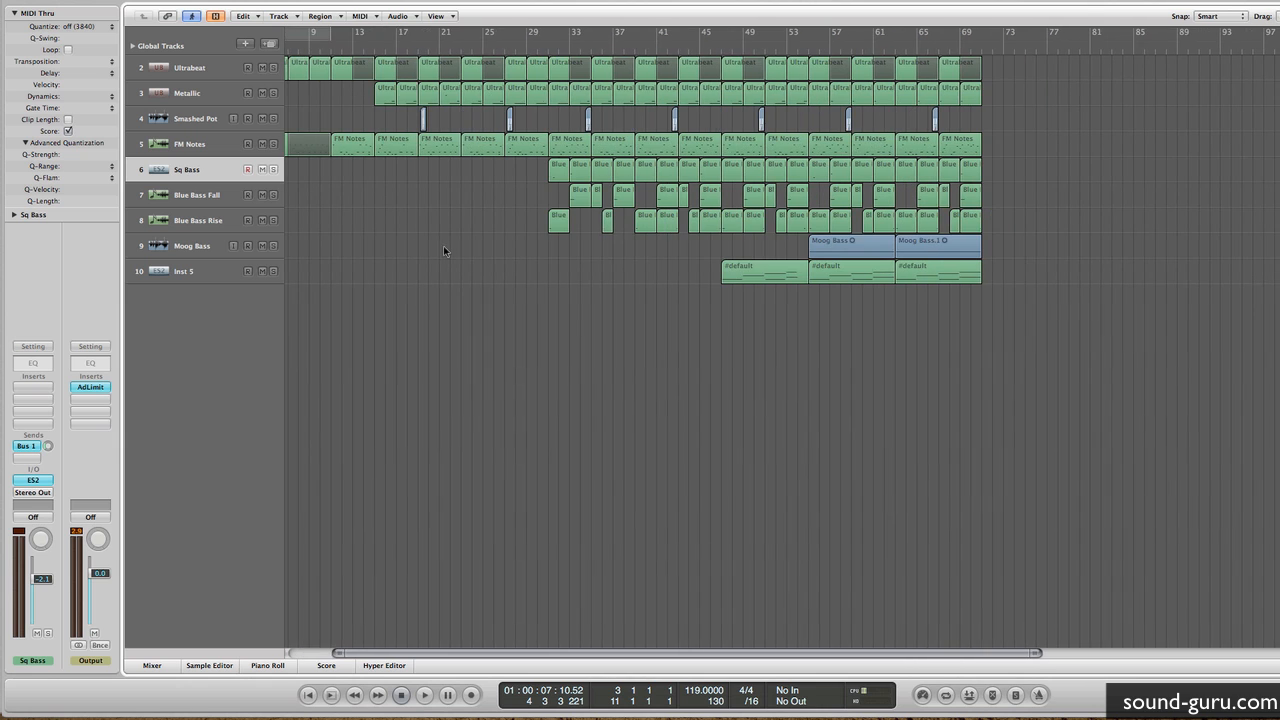
pyautogui.hscroll(2, 445, 245)
pyautogui.click(213, 198)
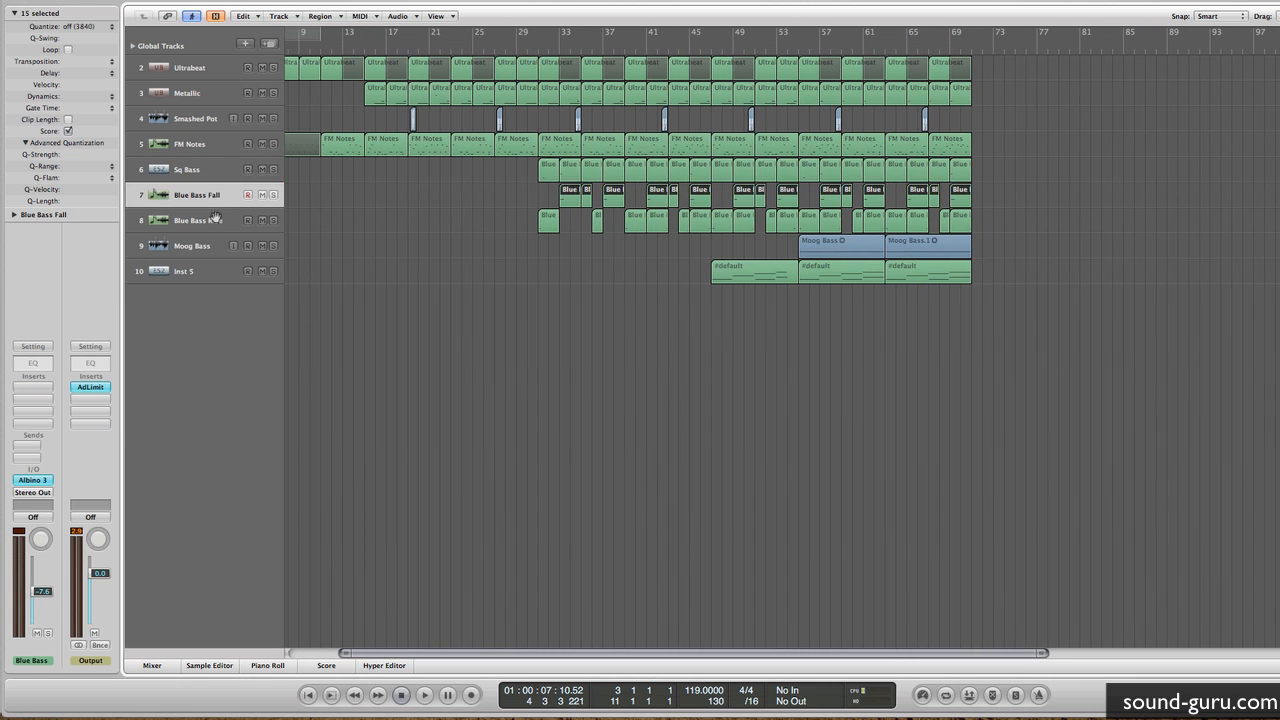
pyautogui.click(215, 218)
# Step: Set the cycle range to bars 55 through 63 and audition the Moog Bass track soloed, switching its solo off at the end
pyautogui.hscroll(10, 454, 298)
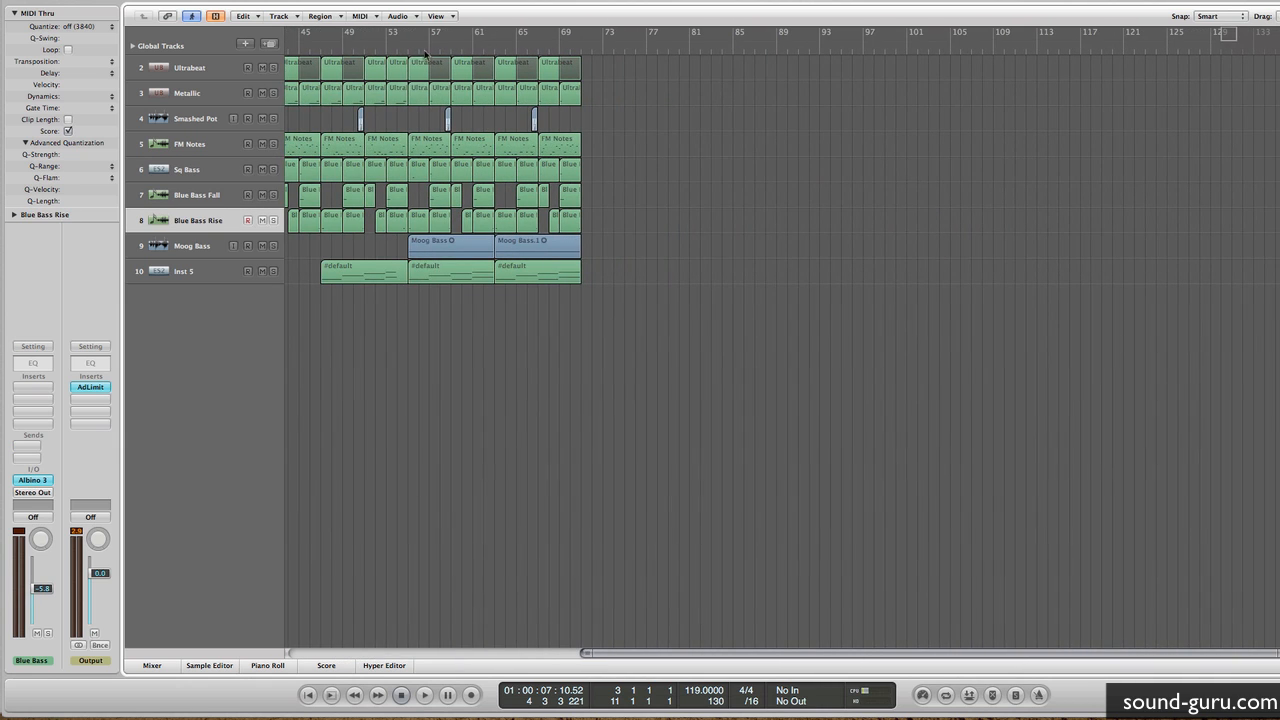
pyautogui.moveTo(408, 38); pyautogui.dragTo(494, 38)
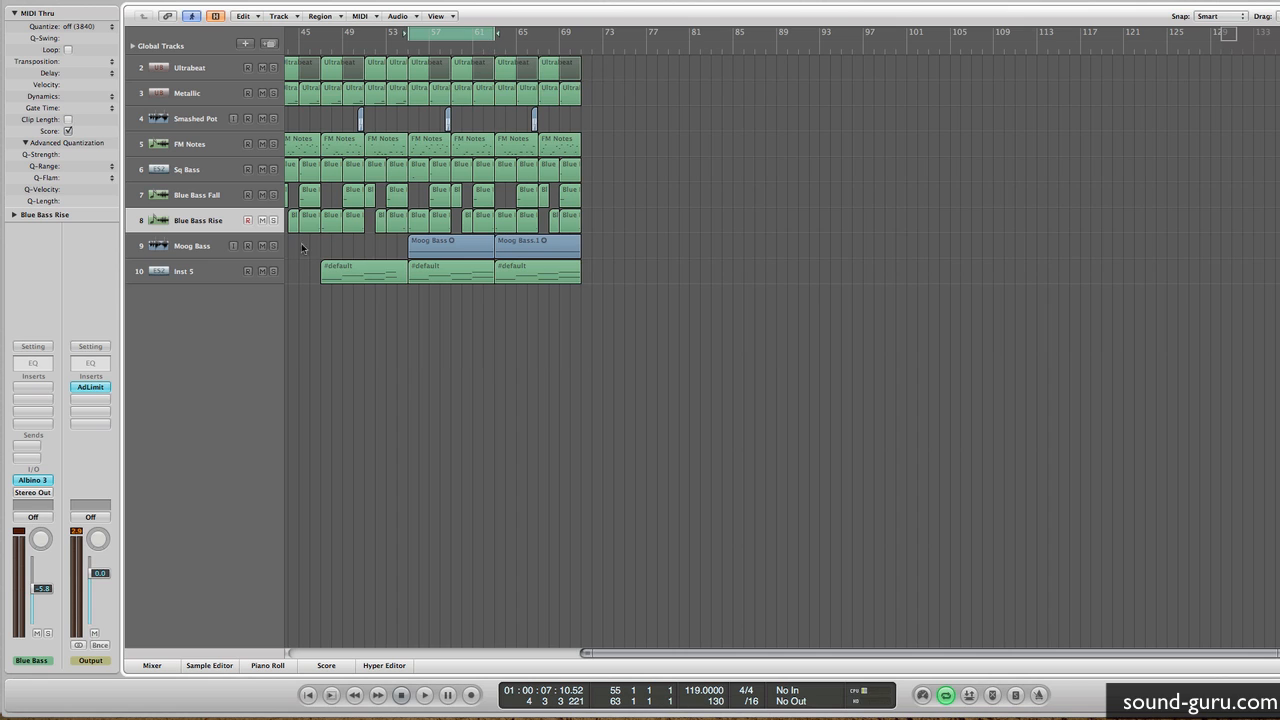
pyautogui.click(273, 246)
pyautogui.press('space')
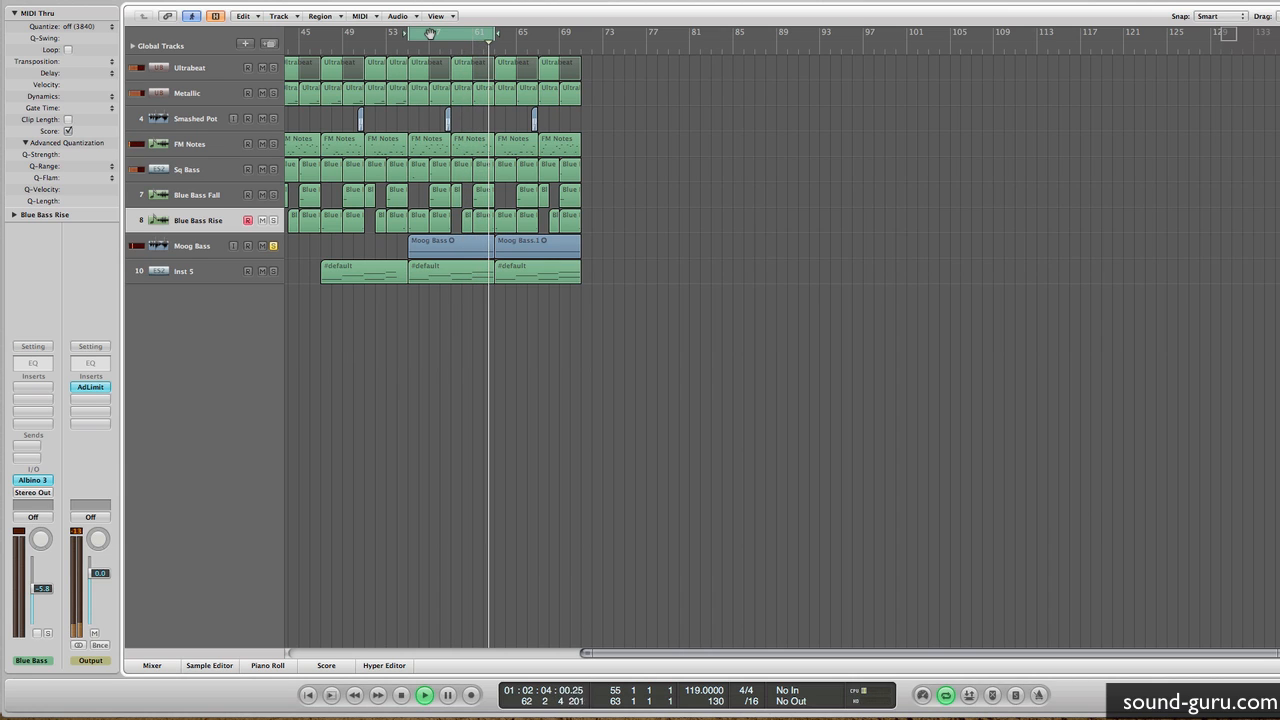
pyautogui.press('space')
pyautogui.click(273, 247)
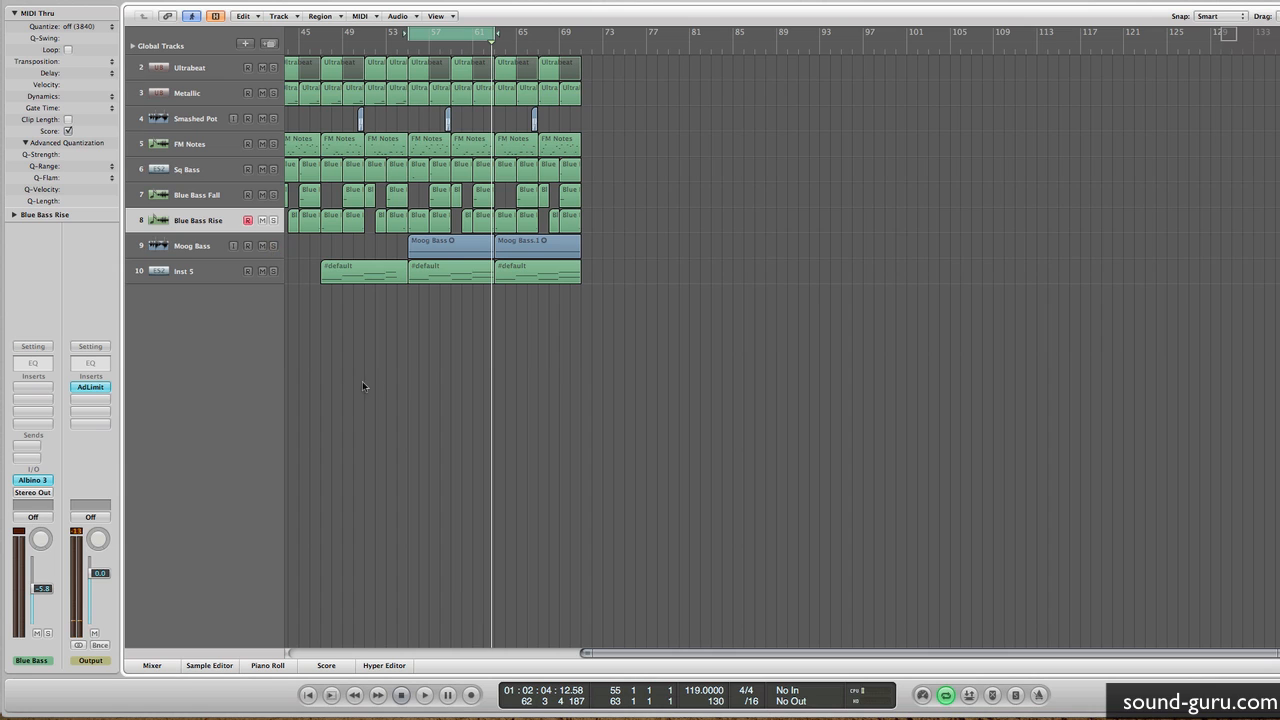
# Step: Set the cycle range to bars 15 through 19 at the Metallic track's first regions, and select the Metallic track
pyautogui.hscroll(-1, 431, 355)
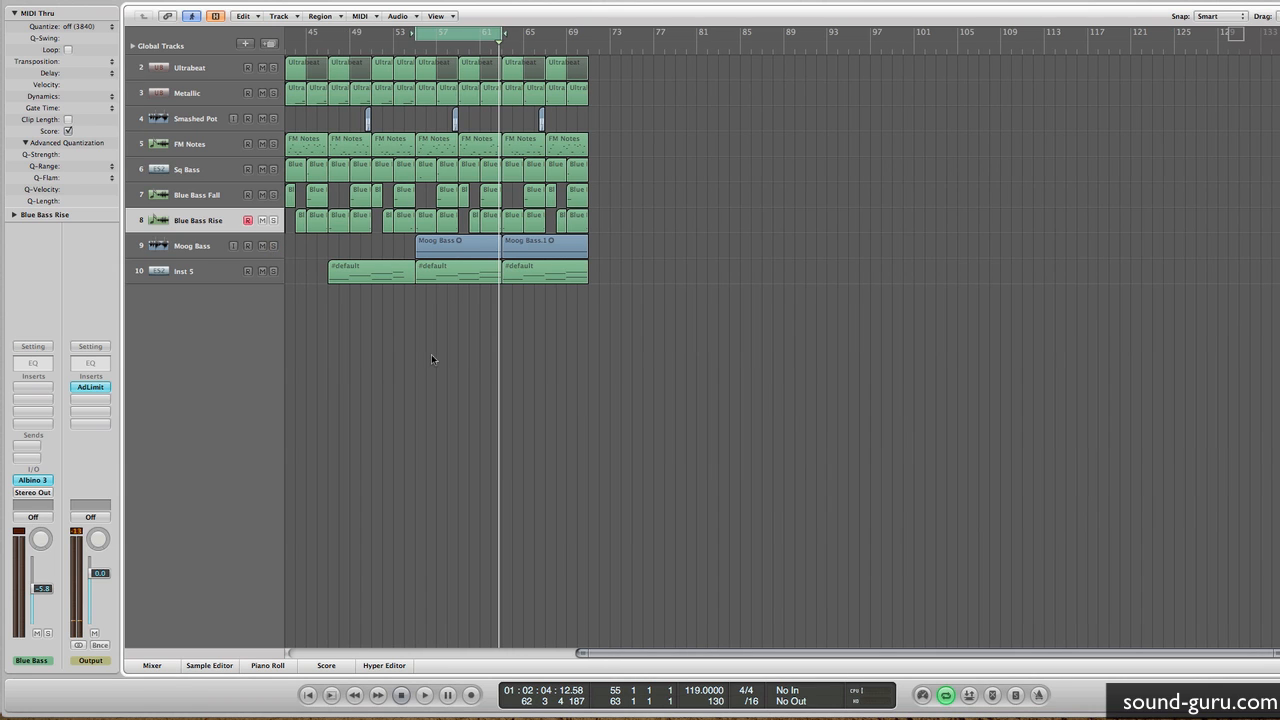
pyautogui.click(453, 36)
pyautogui.hscroll(-5, 695, 397)
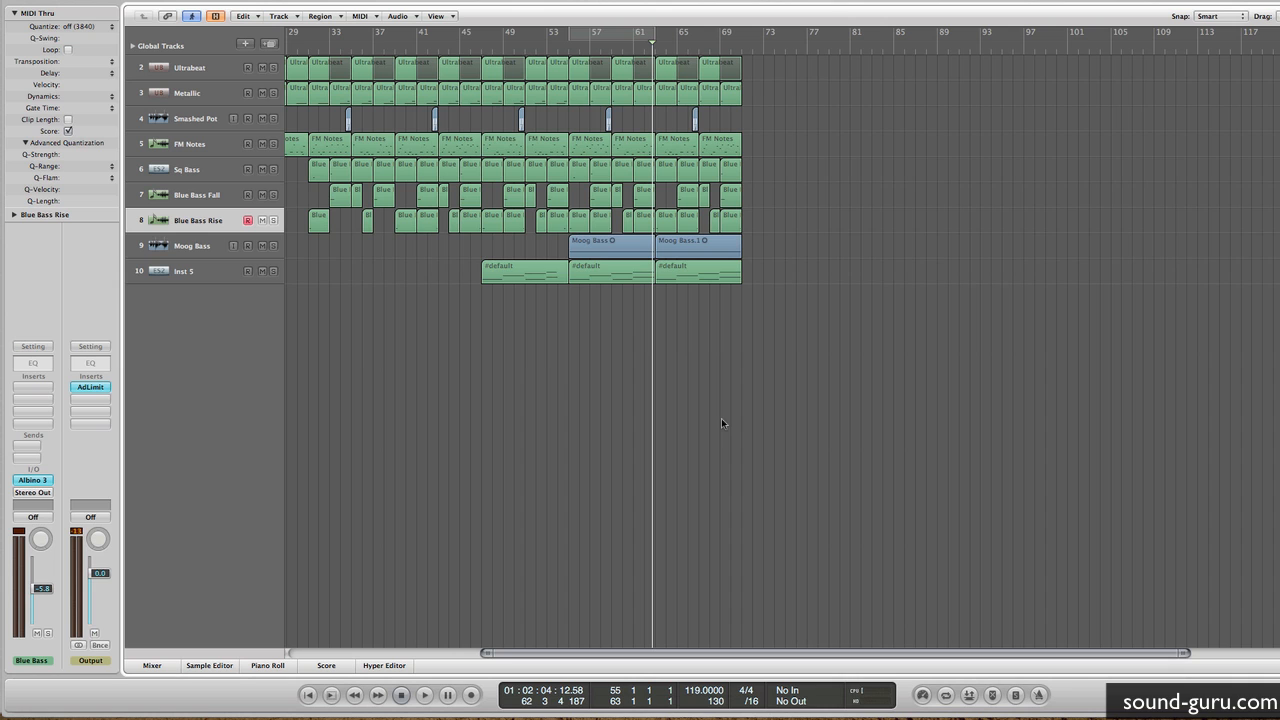
pyautogui.hscroll(-6, 722, 420)
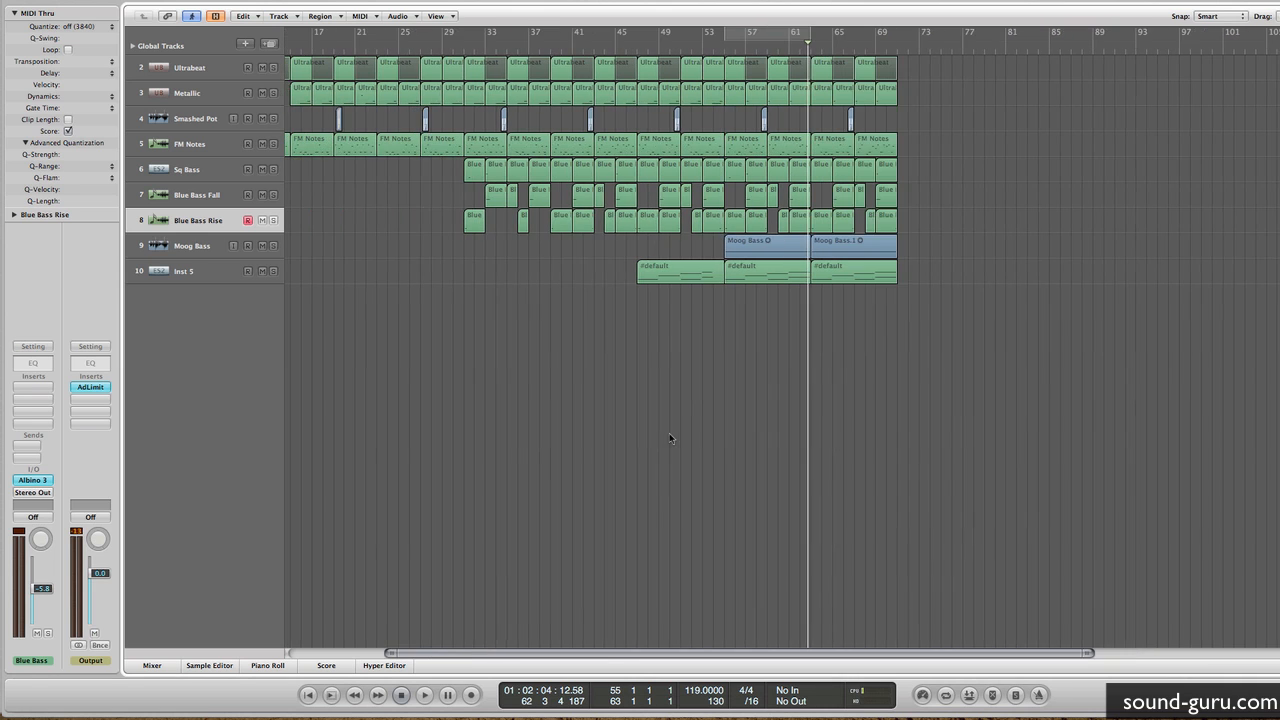
pyautogui.hscroll(-3, 666, 435)
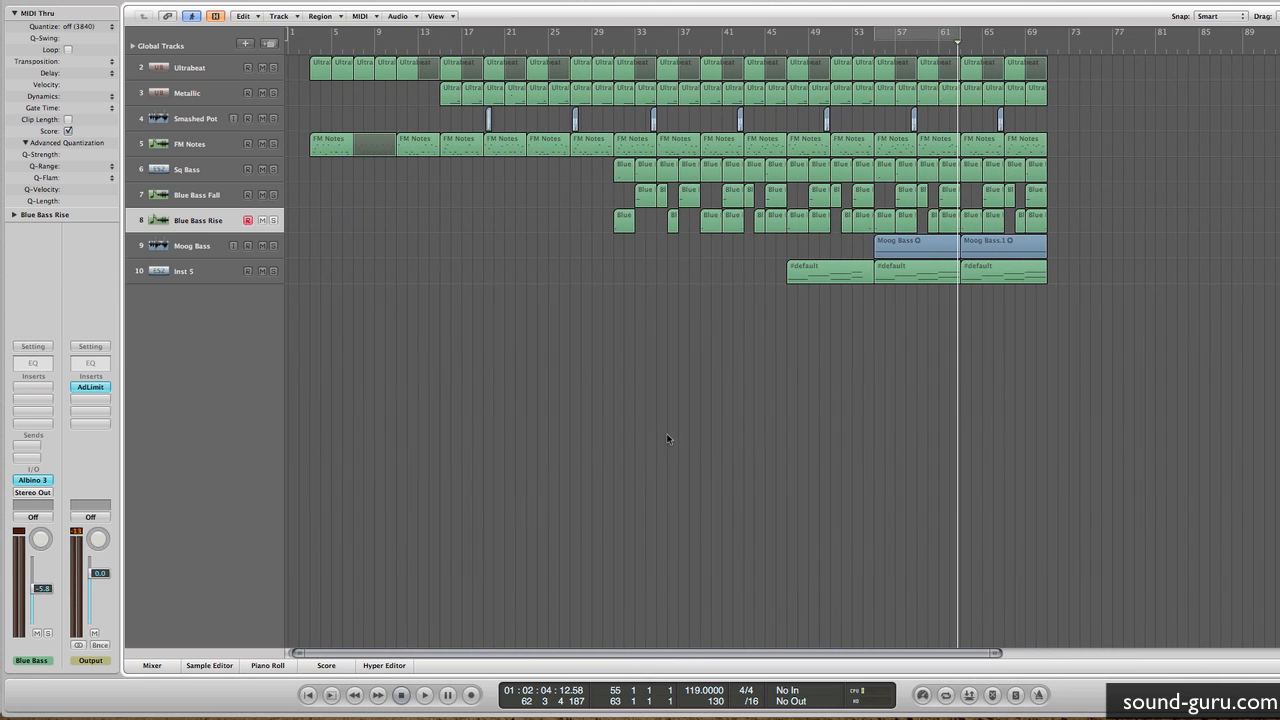
pyautogui.hscroll(-1, 668, 438)
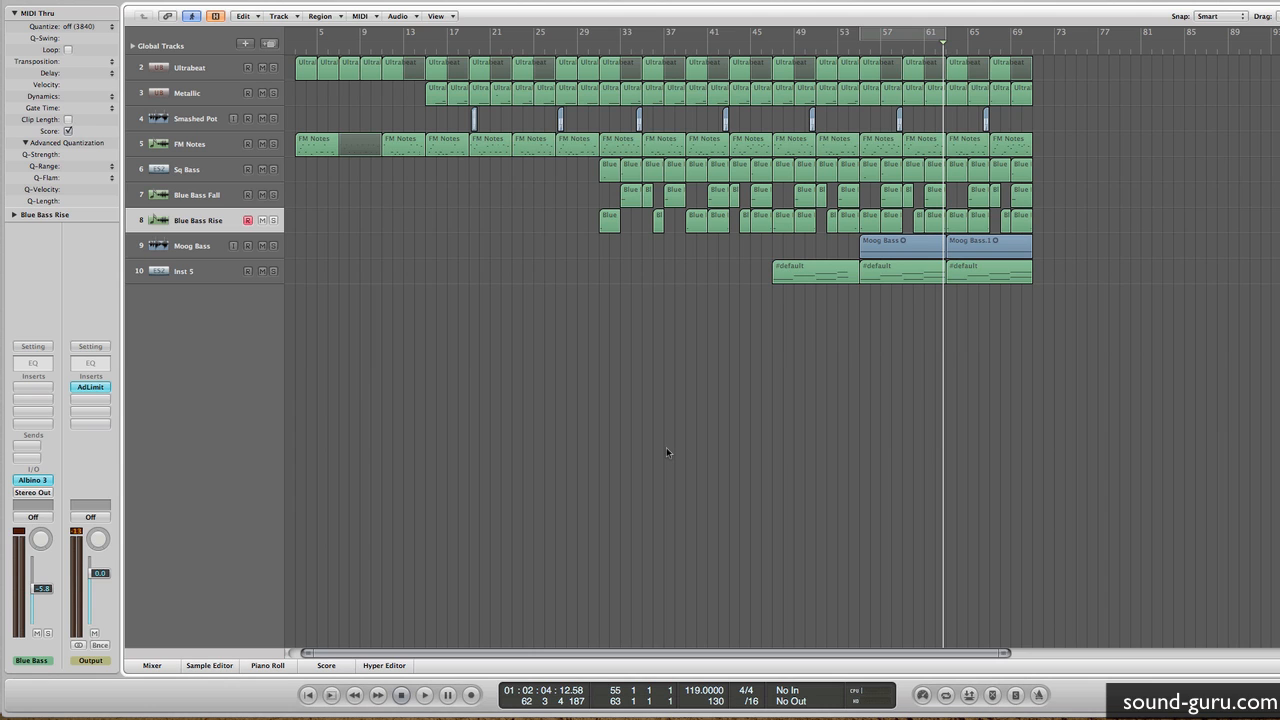
pyautogui.hscroll(-2, 649, 414)
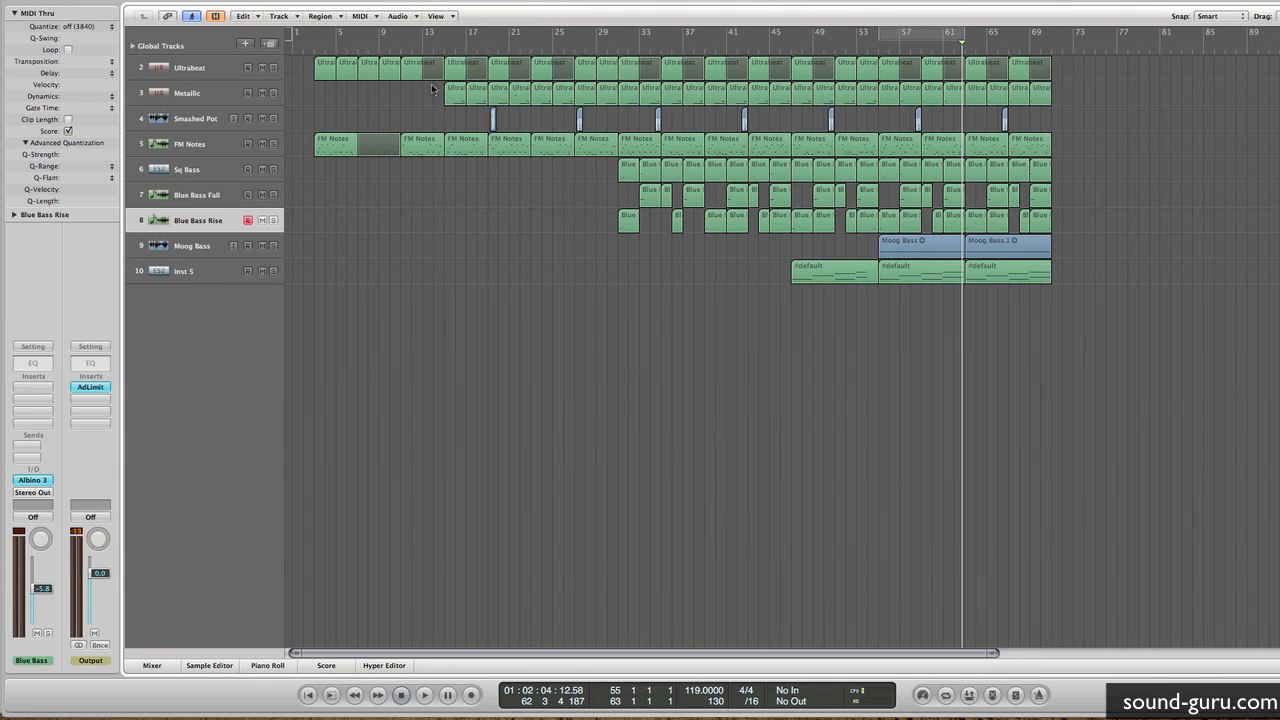
pyautogui.moveTo(448, 37); pyautogui.dragTo(490, 42)
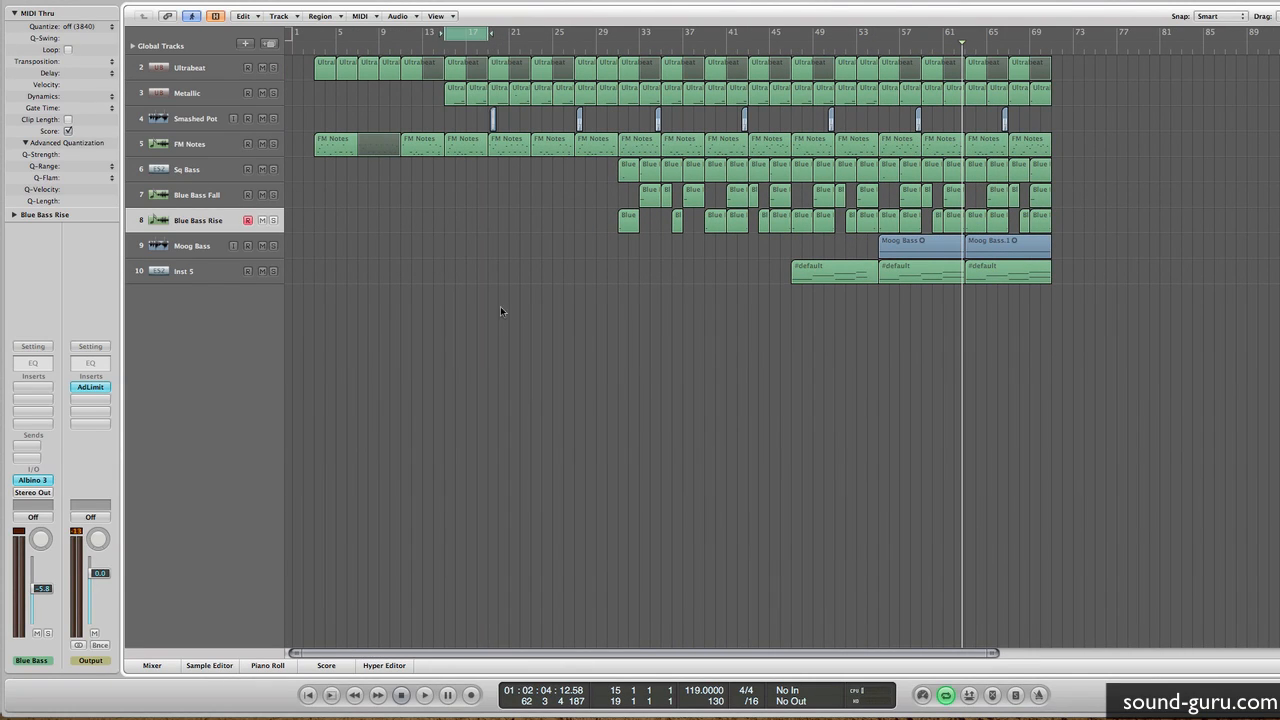
pyautogui.click(188, 114)
pyautogui.click(186, 101)
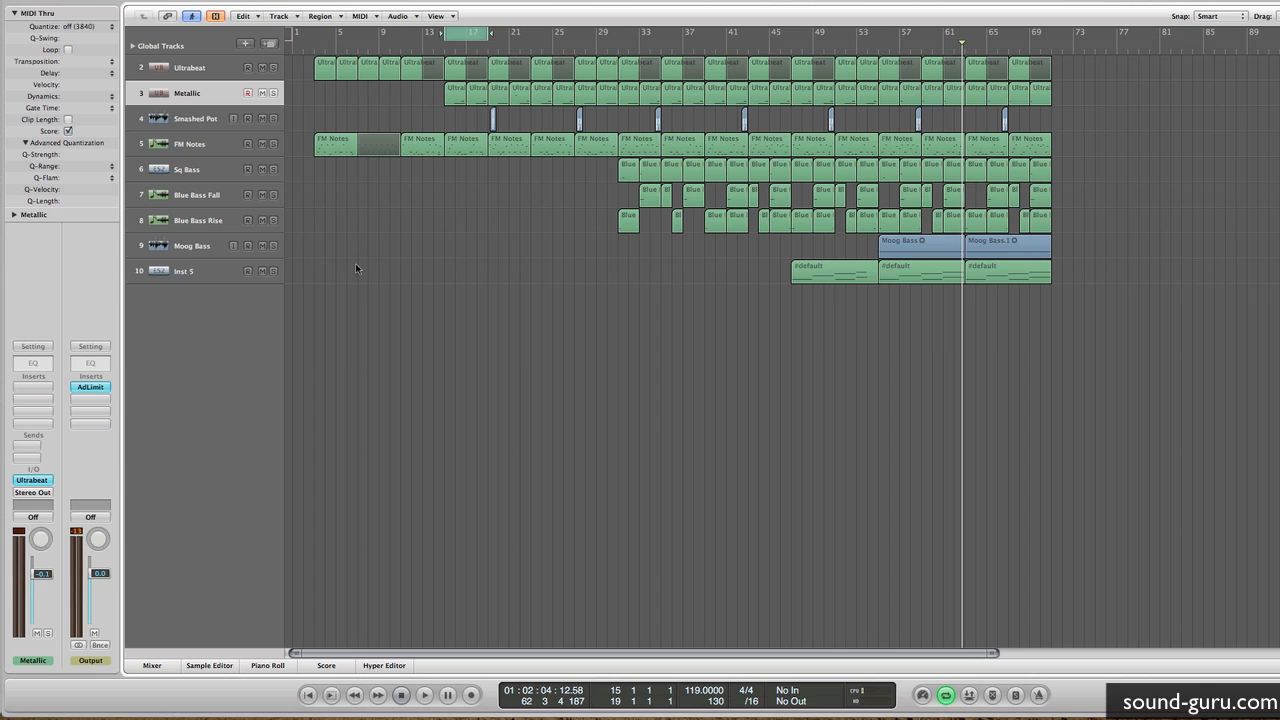